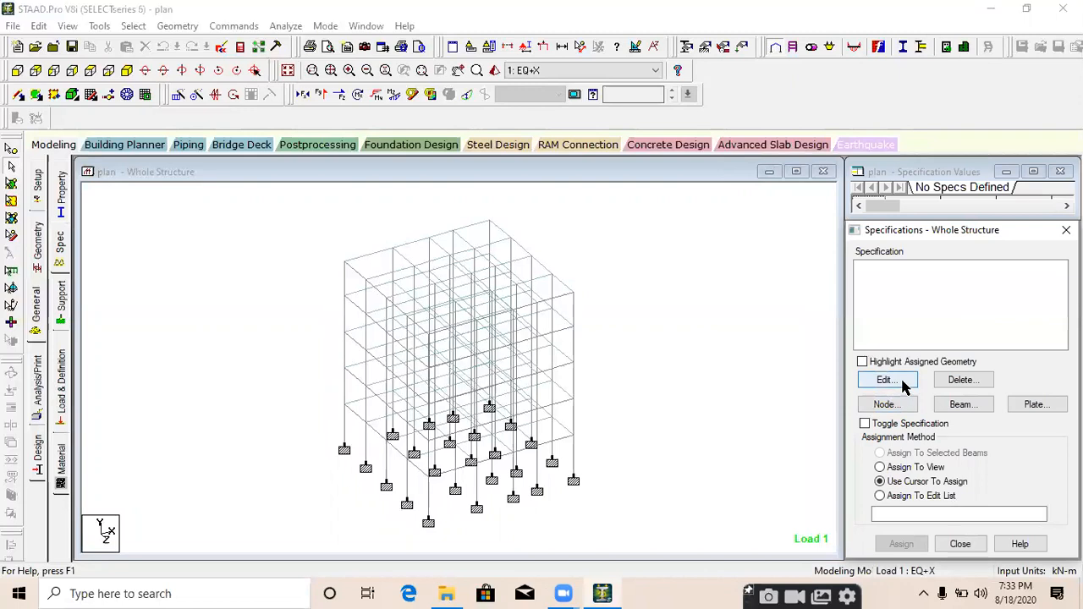
- Examine the Master/Slave and Floor Diaphragm options for a node specification without adding one
click(889, 405)
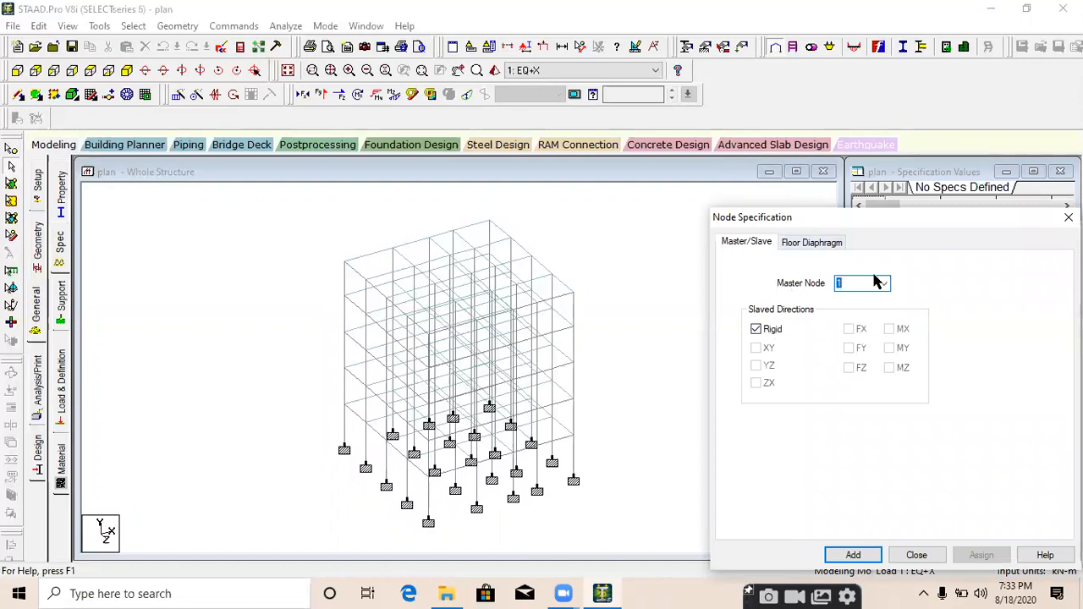
click(788, 242)
click(766, 240)
drag(842, 220, 809, 247)
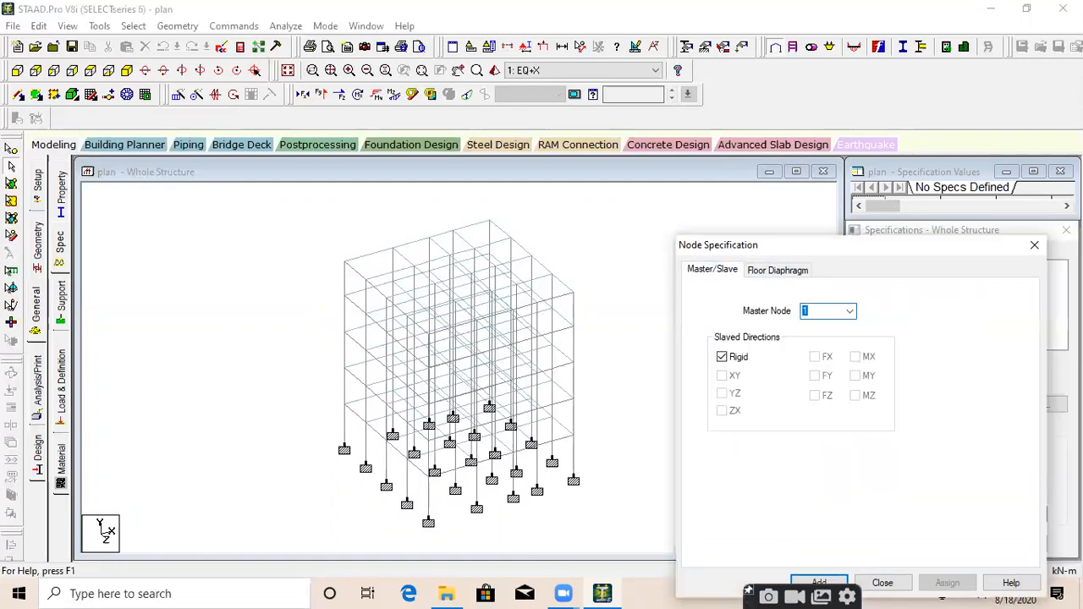
click(1034, 244)
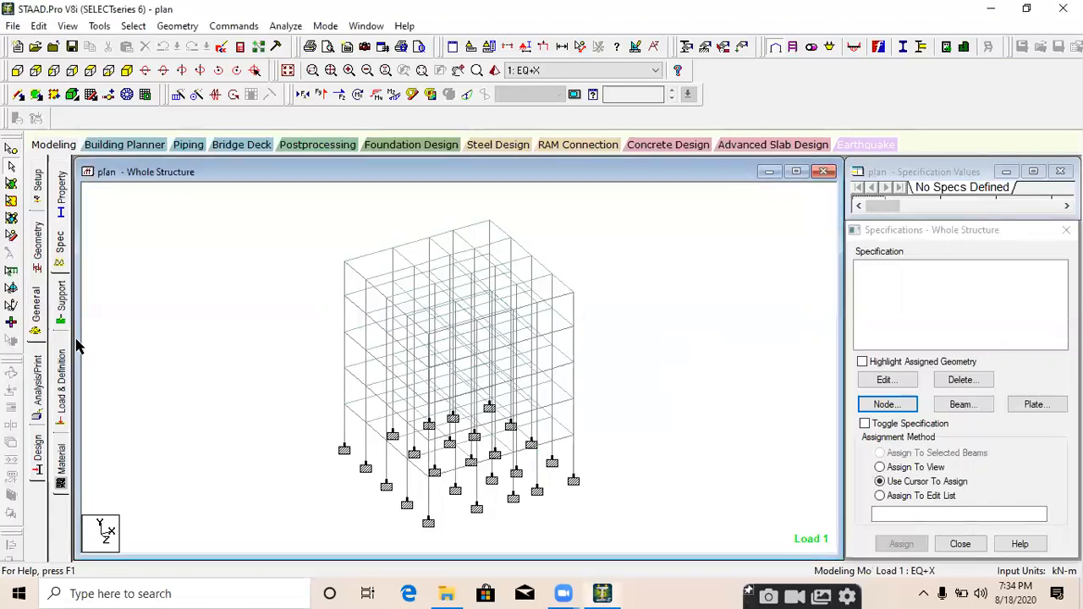
- Review the section properties assigned to the whole structure, including Rect 0.35x0.35, and its support definitions
click(35, 297)
click(61, 196)
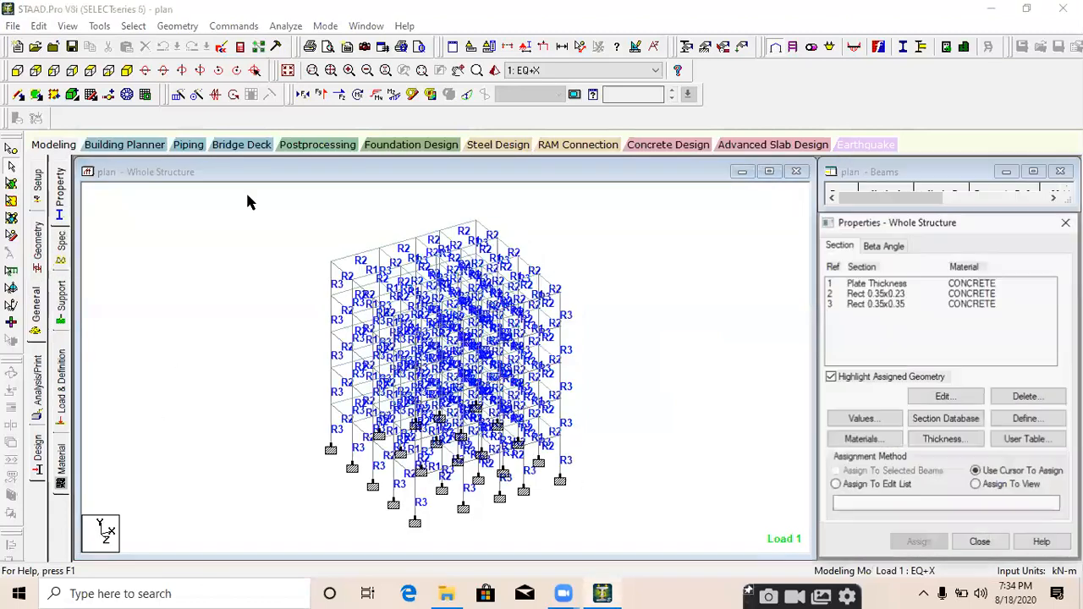
click(891, 304)
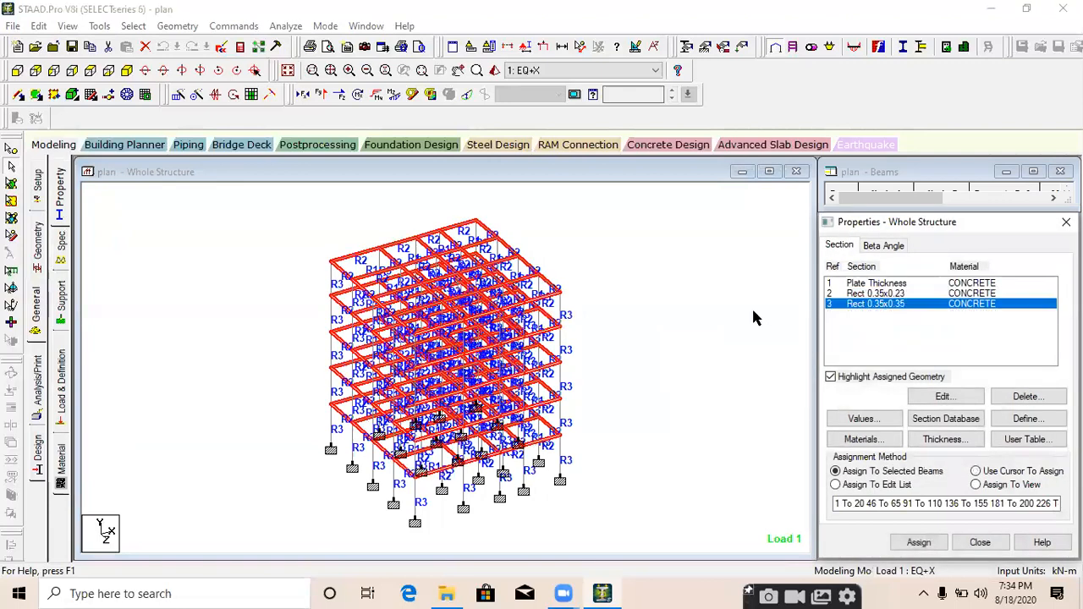
click(61, 317)
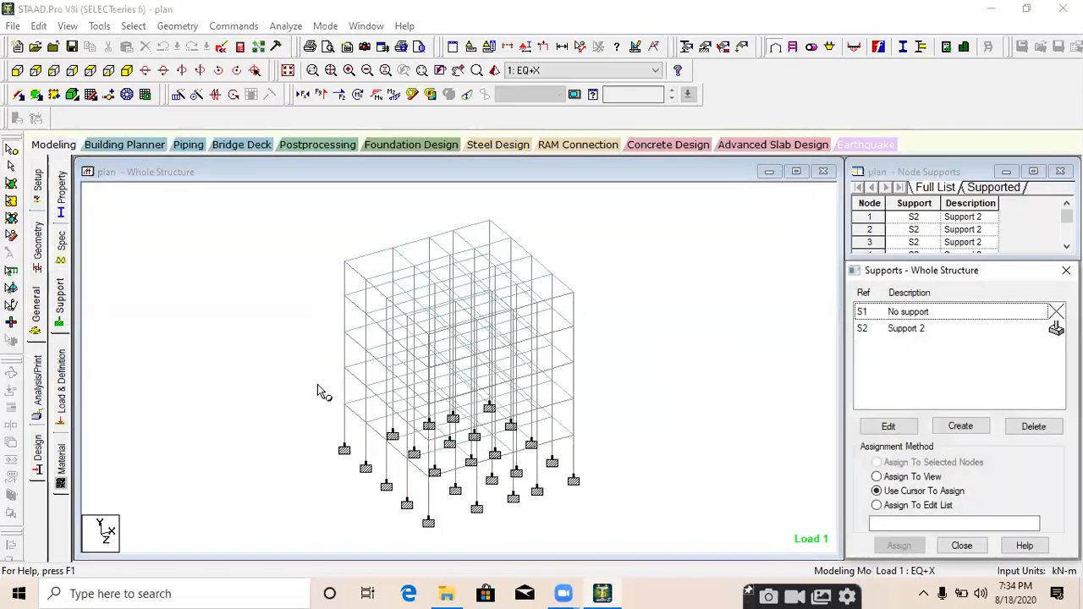
- Review the load cases and the IS 1893 - 2002 seismic definition, including its member weights and floor weight
click(61, 381)
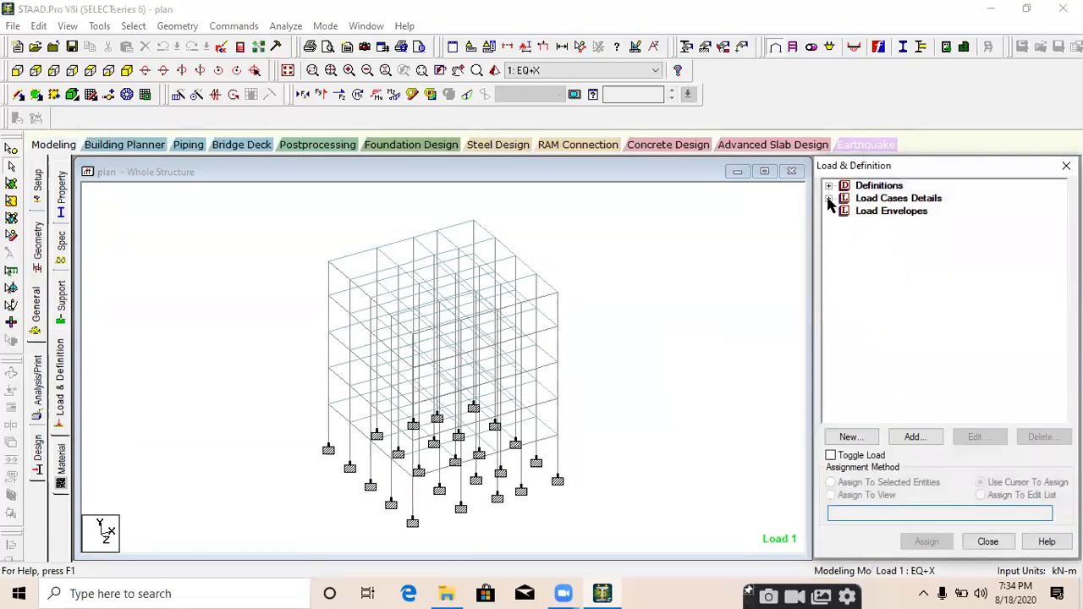
click(829, 199)
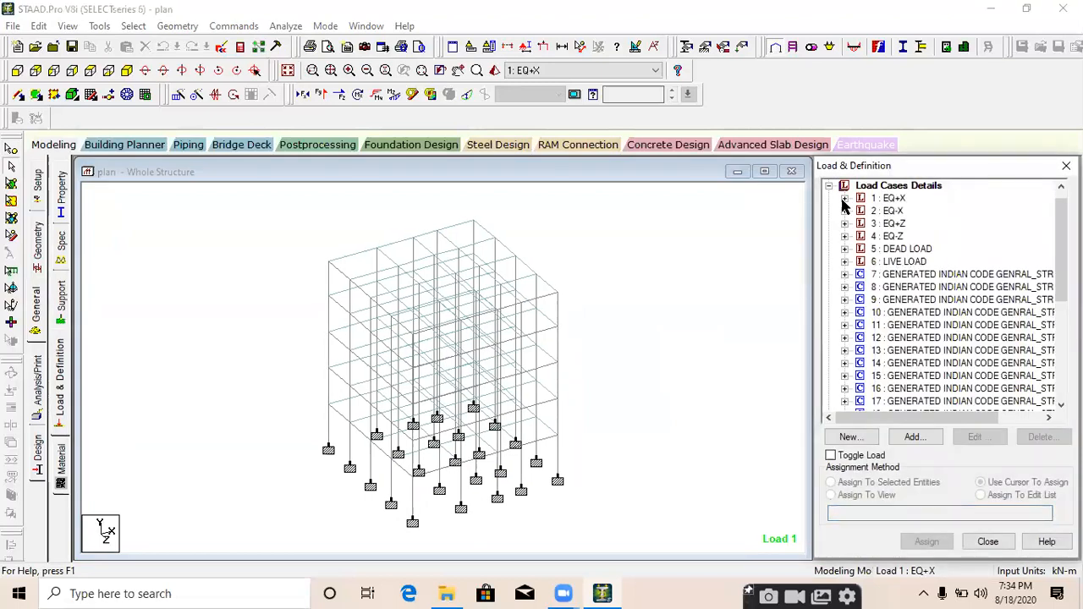
scroll(857, 246, up, 1)
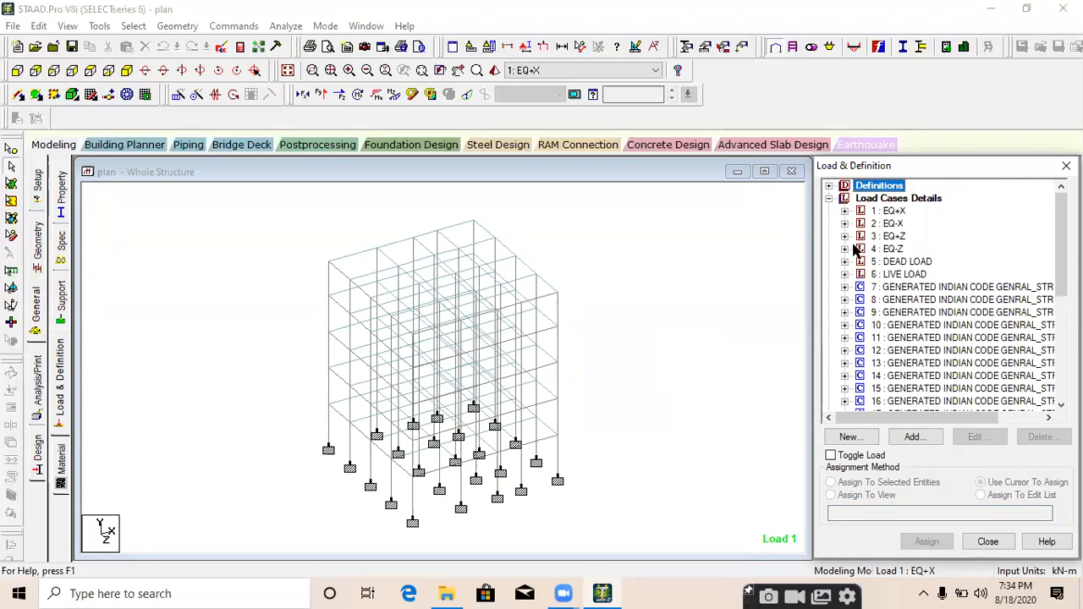
click(829, 185)
click(845, 261)
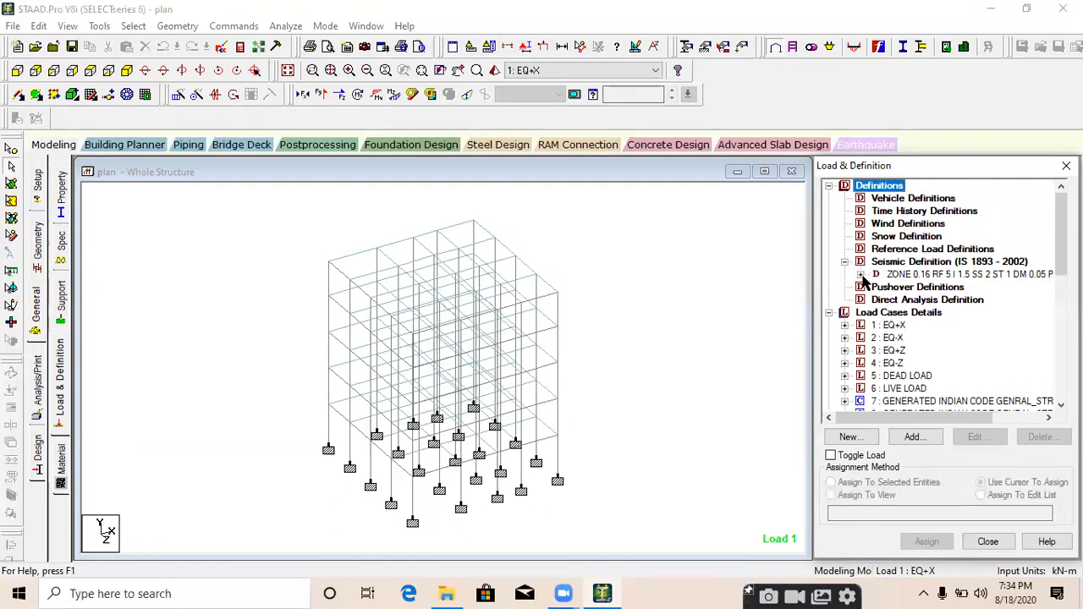
click(860, 275)
click(877, 300)
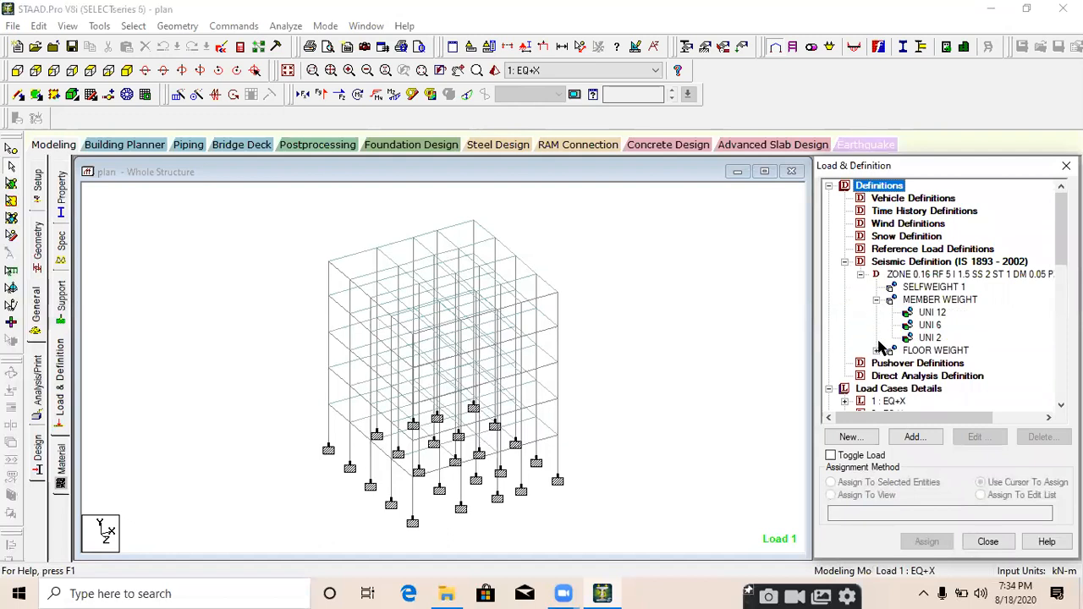
click(877, 350)
scroll(880, 356, down, 1)
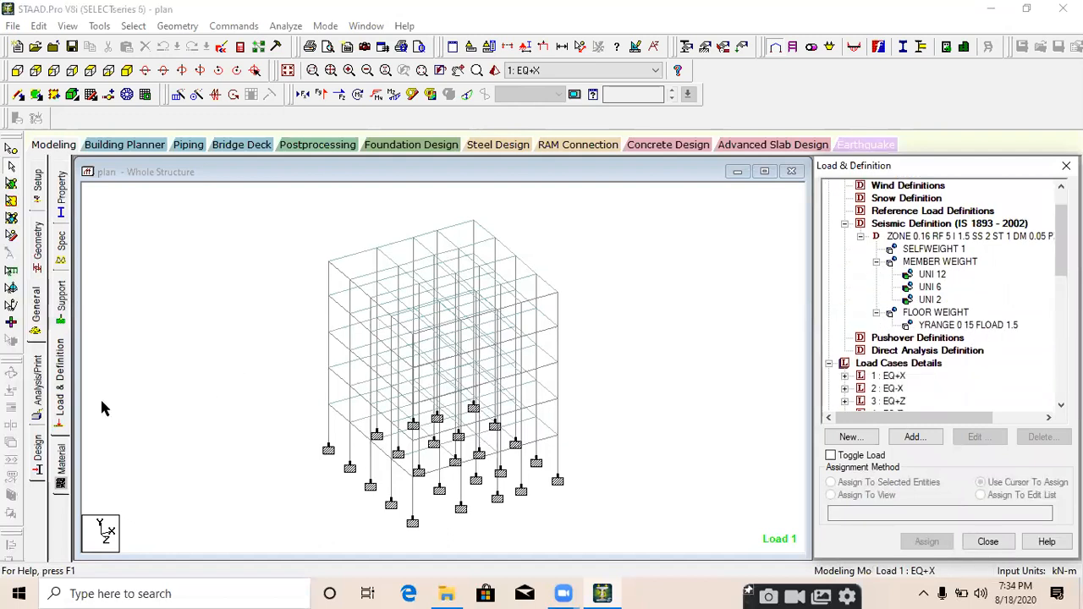
- Include all load cases for the foundation design using all supports and run STAAD.foundation
click(421, 147)
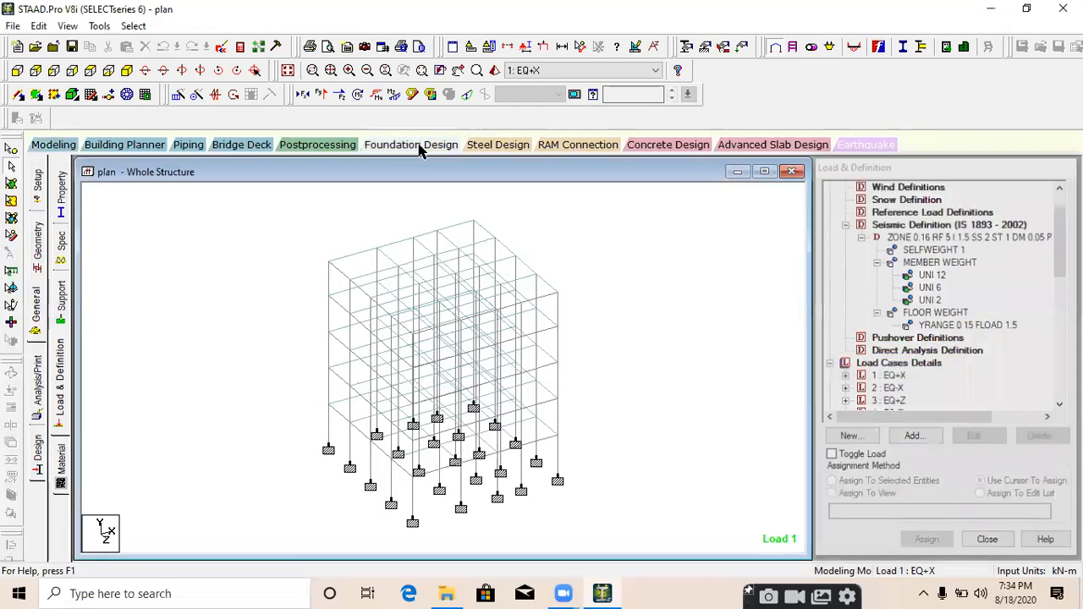
click(900, 388)
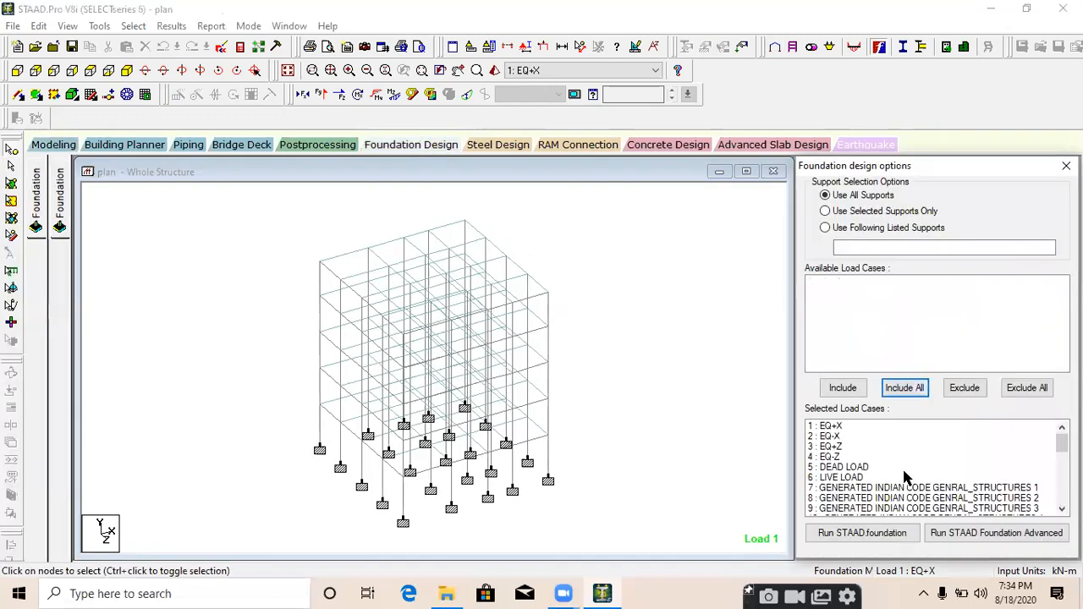
click(876, 536)
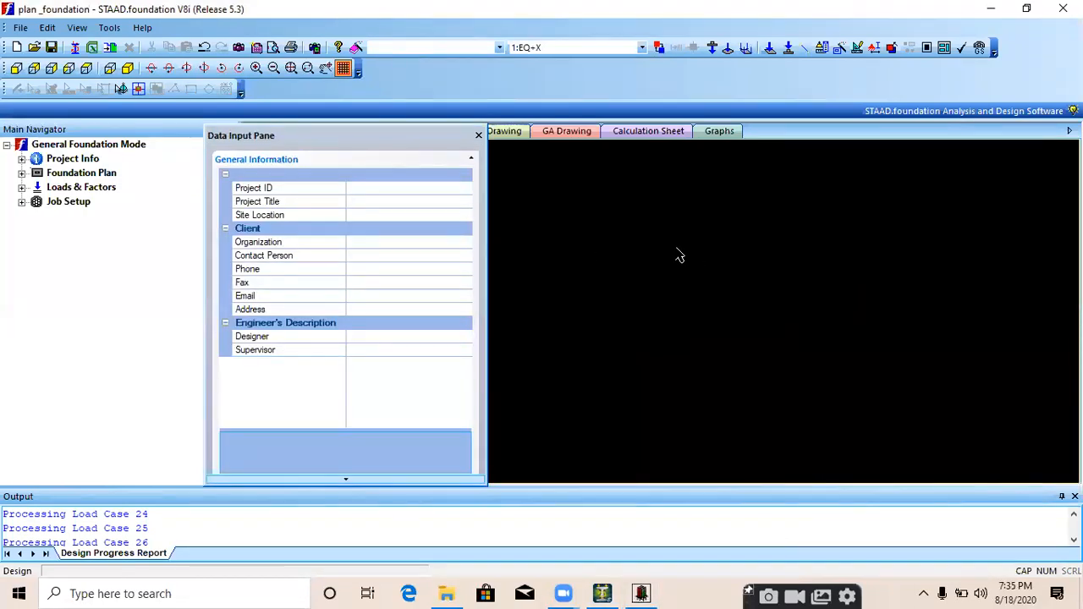
click(541, 131)
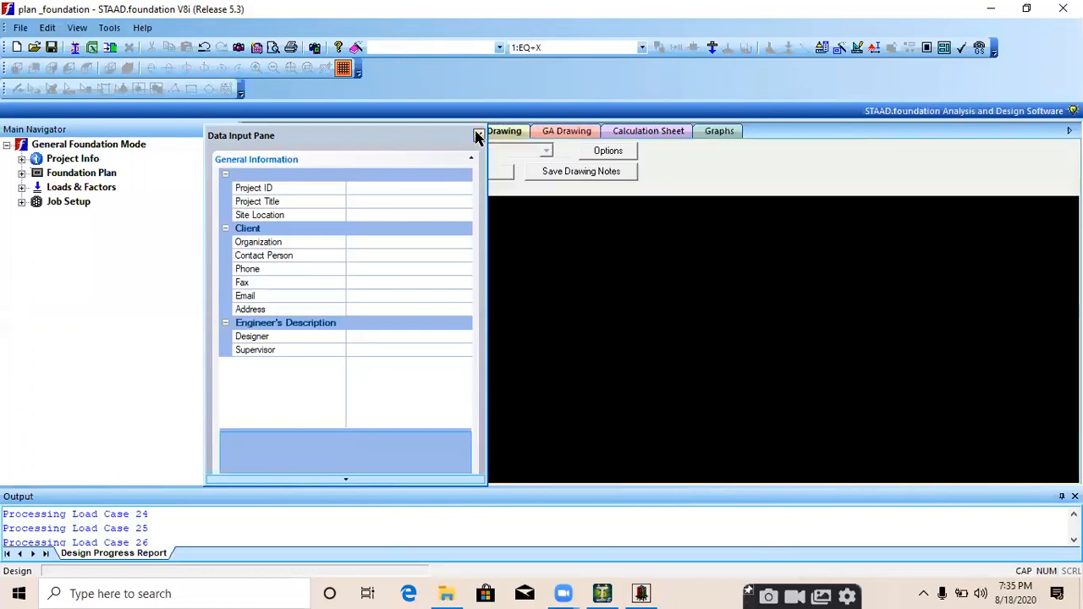
click(478, 135)
click(375, 131)
click(433, 133)
click(368, 133)
click(309, 134)
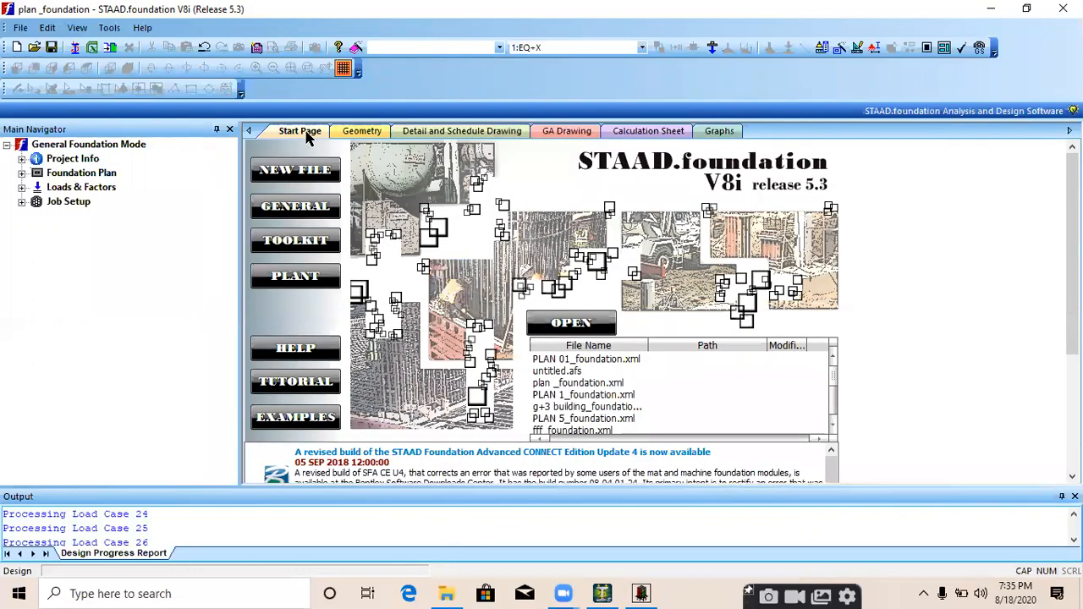
click(380, 133)
click(1064, 8)
click(600, 337)
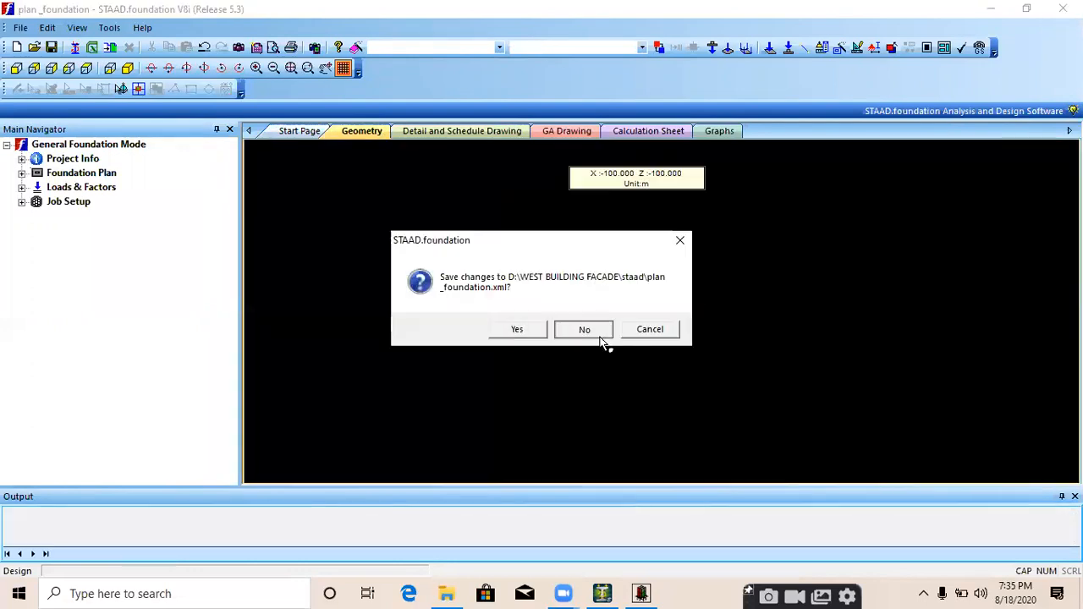
- Run STAAD.foundation again with all supports and the included load cases
click(863, 534)
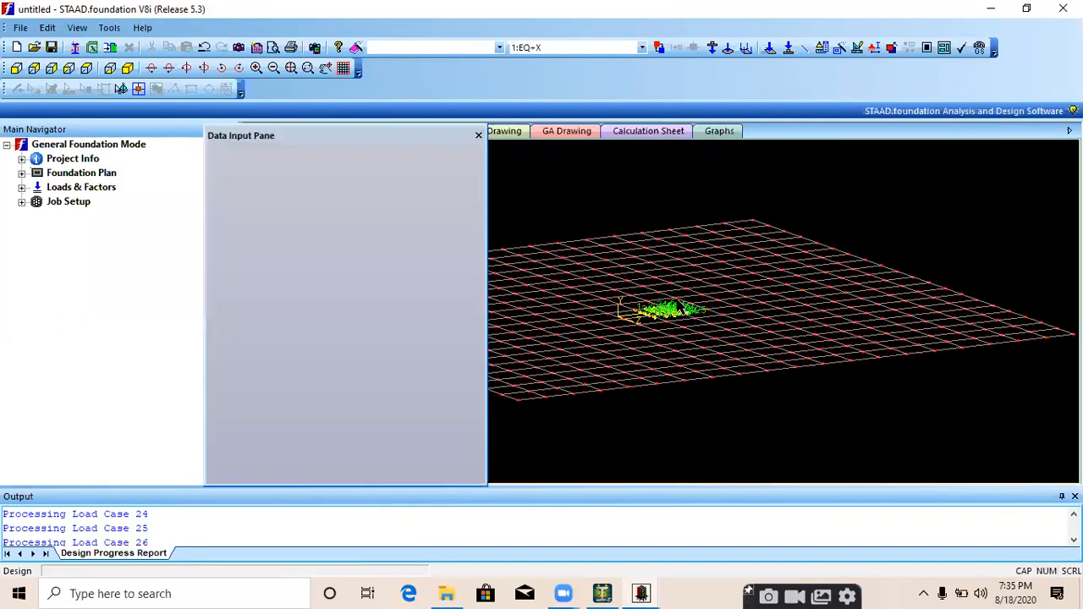
scroll(663, 320, up, 5)
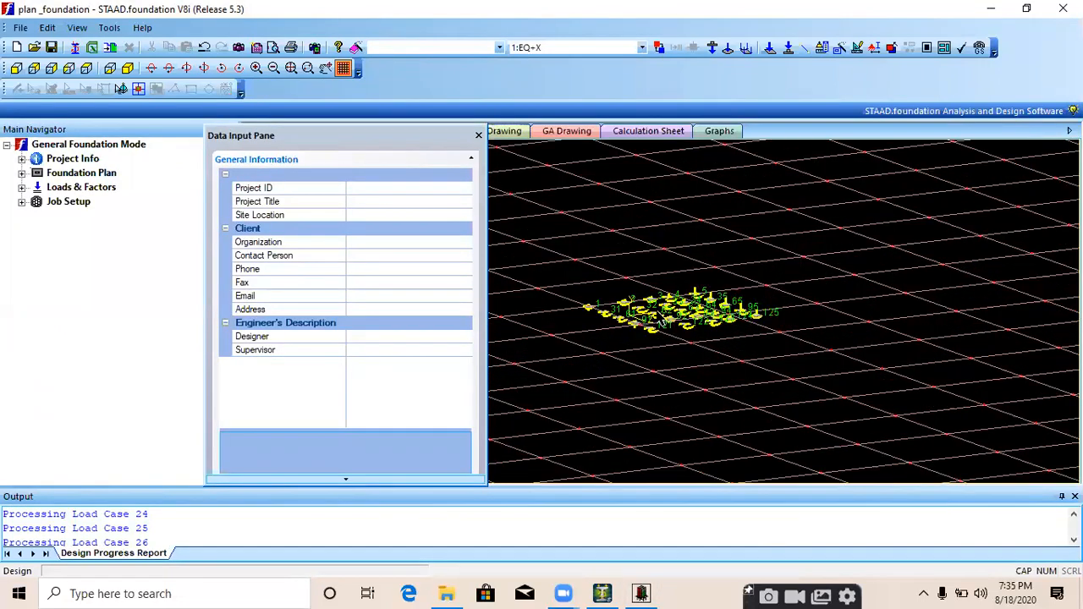
- Start a new job named PILE CAP with job type Pile Cap, design code Indian and default unit type SI
click(22, 202)
click(105, 217)
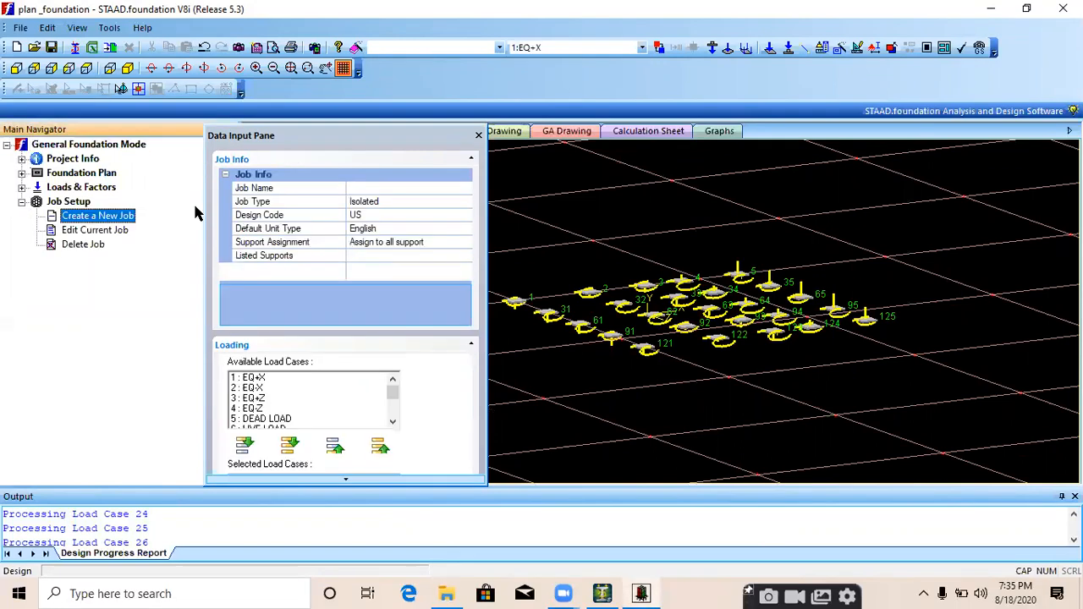
click(394, 185)
text(PILE CAP)
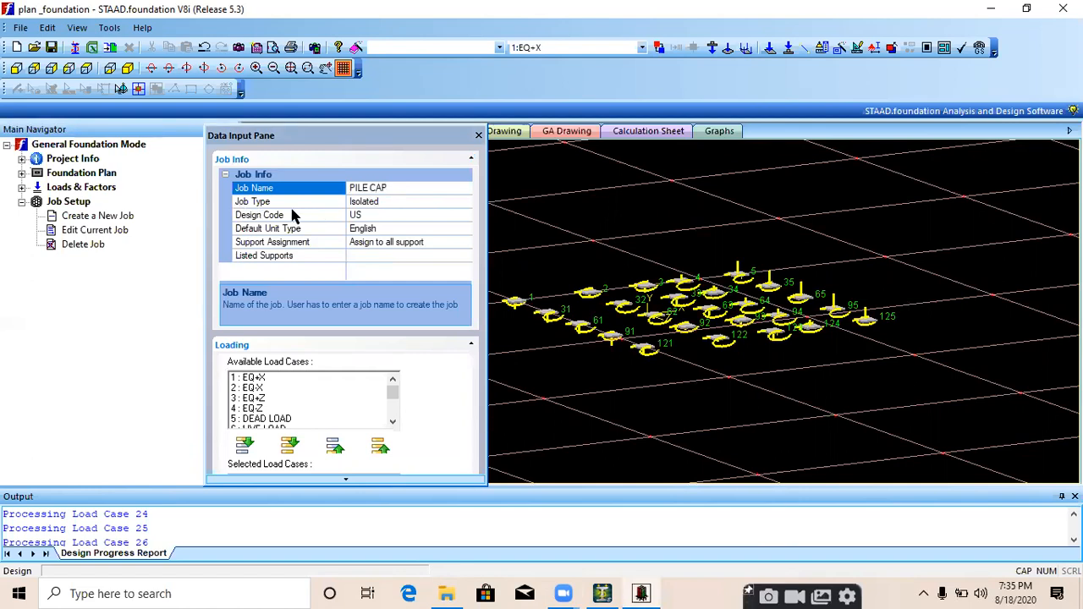
click(447, 203)
click(465, 201)
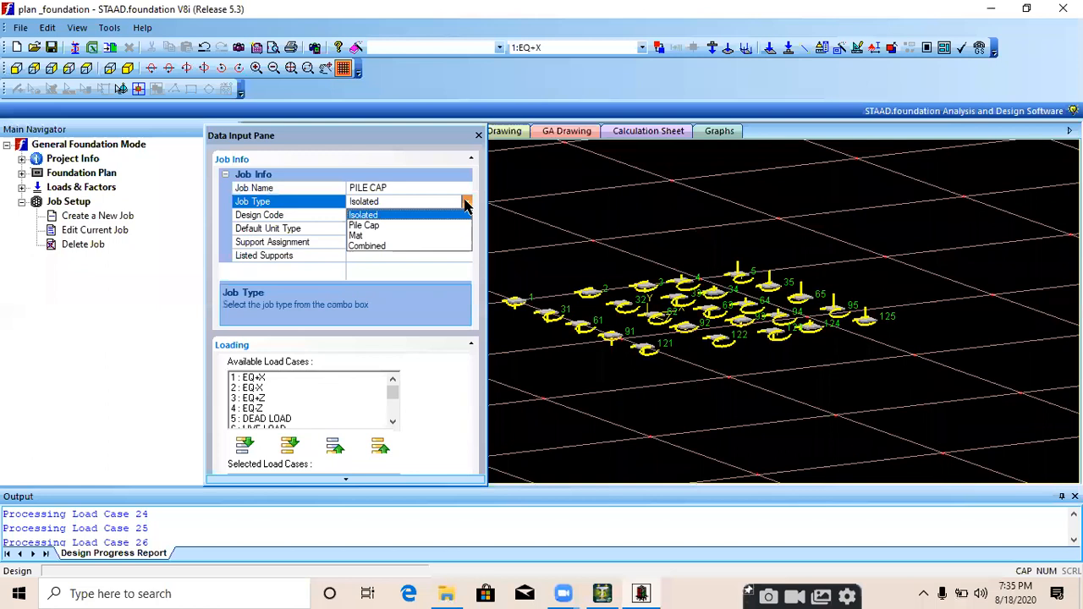
click(385, 227)
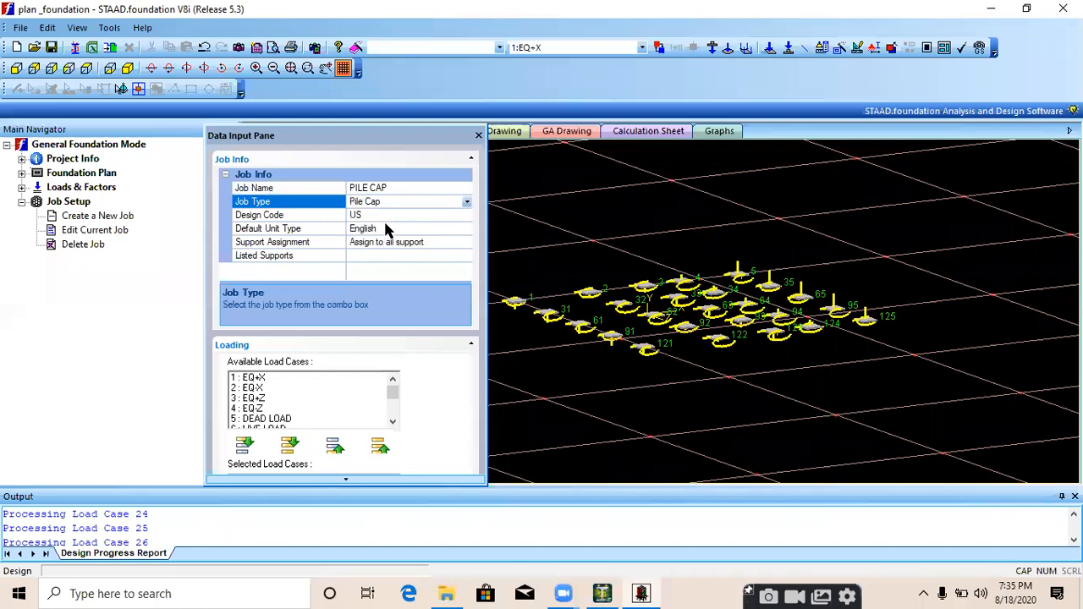
click(371, 216)
click(466, 216)
click(372, 242)
double_click(416, 230)
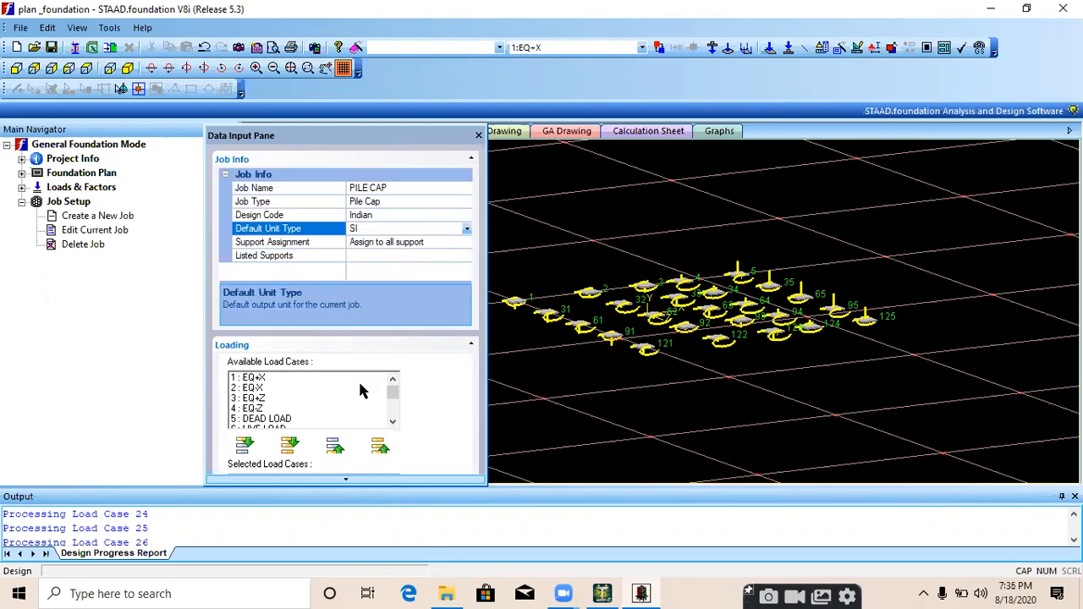
- Add the generated Indian code load combinations, from load case 7 onward, to the job's selected load cases
scroll(291, 379, down, 4)
scroll(288, 406, down, 5)
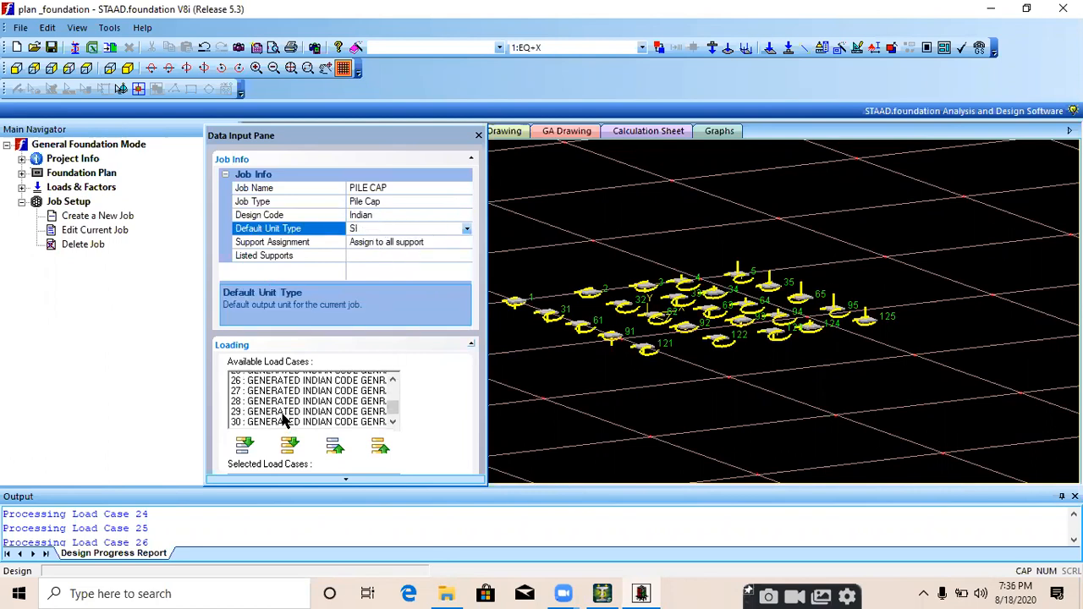
drag(290, 419, 311, 403)
ctrl+click(309, 397)
ctrl+click(310, 387)
ctrl+click(310, 379)
scroll(312, 386, up, 2)
scroll(320, 413, down, 3)
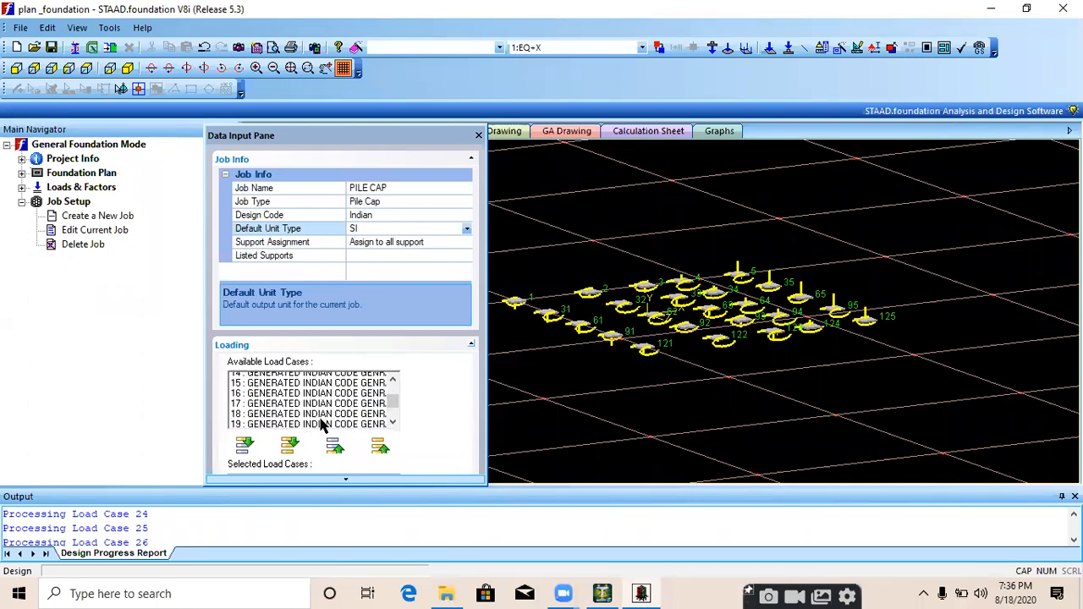
ctrl+click(317, 397)
ctrl+click(314, 386)
ctrl+click(312, 377)
scroll(310, 383, up, 3)
ctrl+click(315, 395)
ctrl+click(314, 386)
ctrl+click(314, 379)
scroll(314, 389, up, 1)
ctrl+click(314, 397)
ctrl+click(314, 387)
ctrl+click(314, 378)
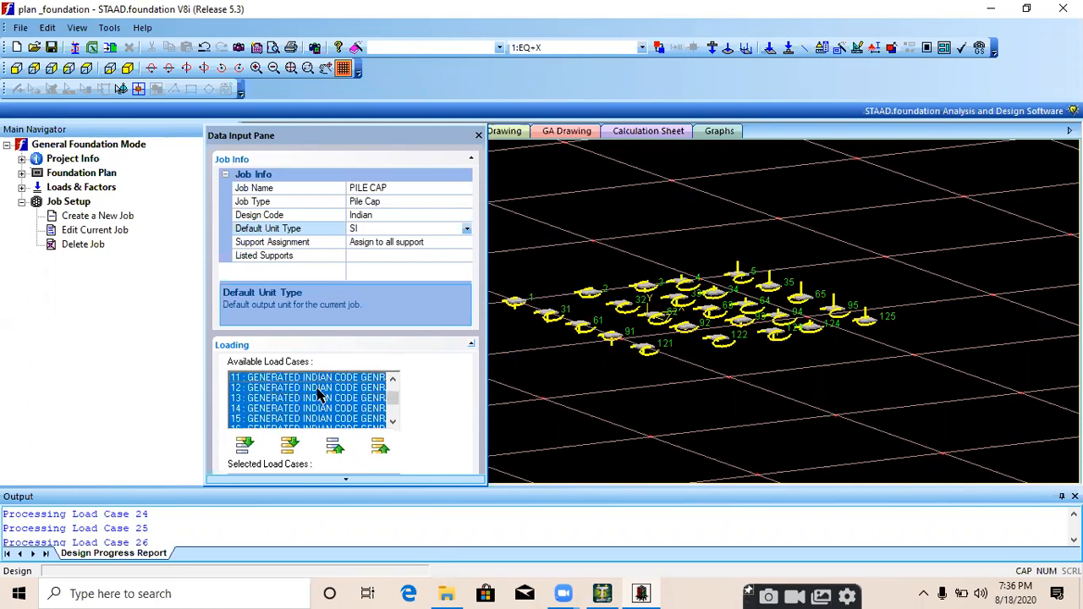
scroll(315, 390, up, 3)
ctrl+click(319, 397)
ctrl+click(319, 389)
ctrl+click(314, 378)
scroll(314, 387, up, 3)
ctrl+click(314, 398)
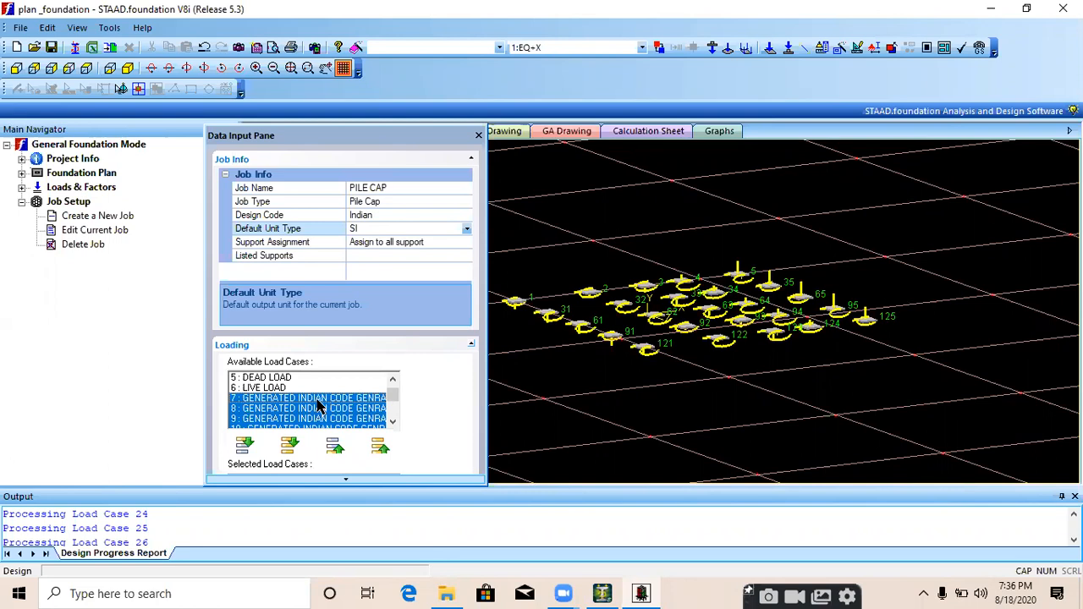
click(245, 446)
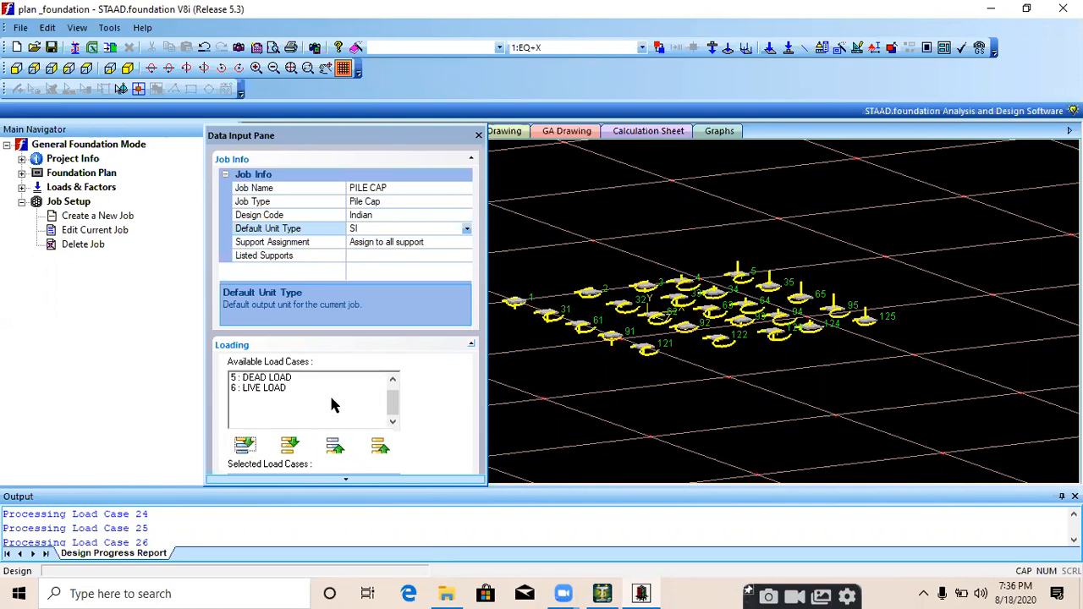
- Create the PILE CAP job with the selected load cases
scroll(425, 414, down, 3)
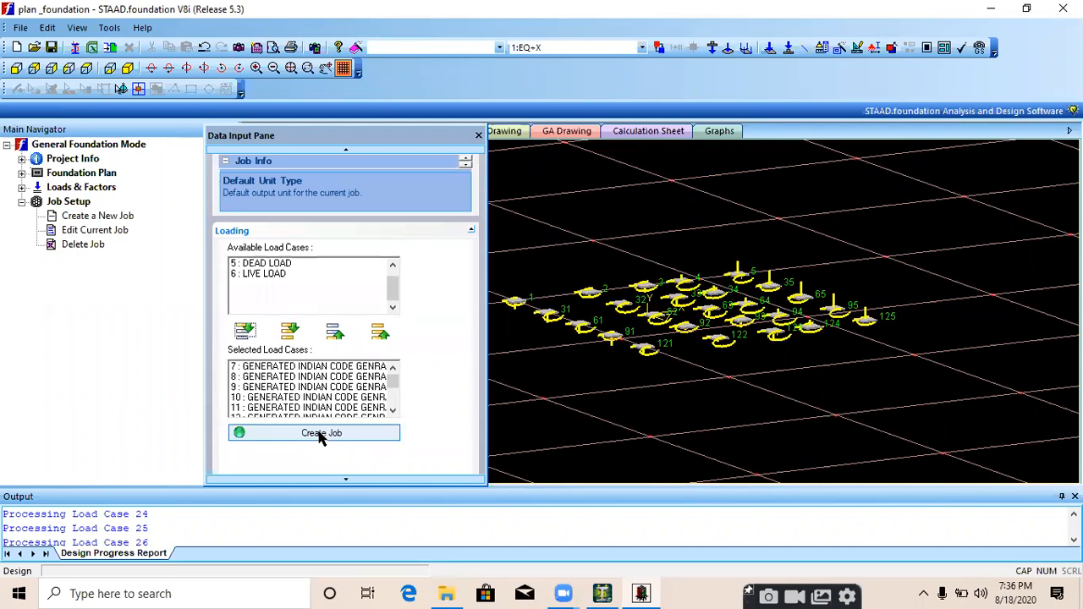
scroll(339, 436, down, 1)
click(338, 394)
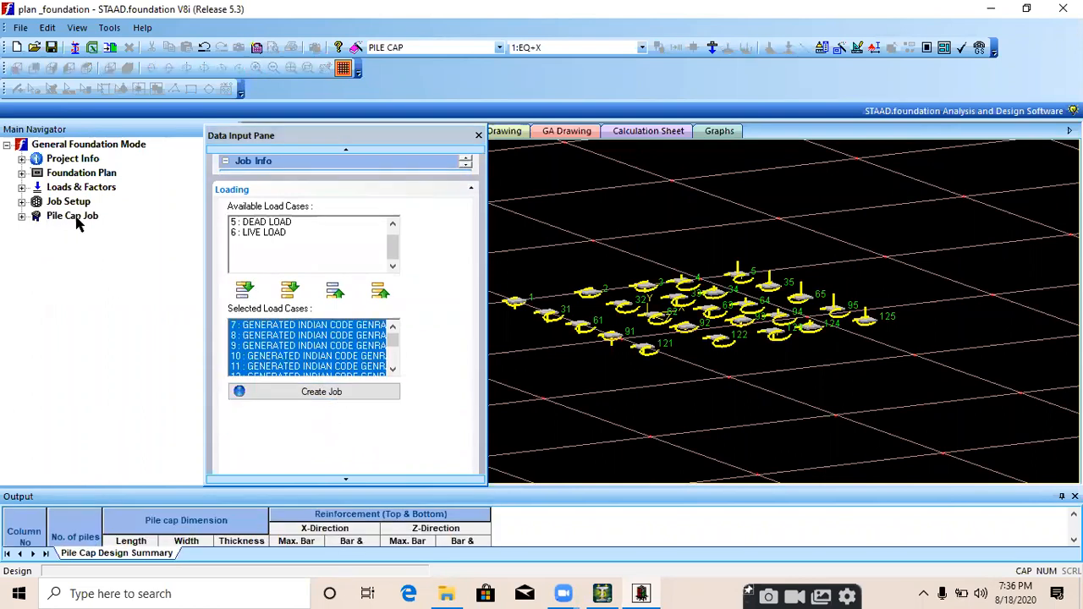
- Open the pile cap job's design parameters and examine the material, cover and bar size settings, including the steel yield strength
click(22, 216)
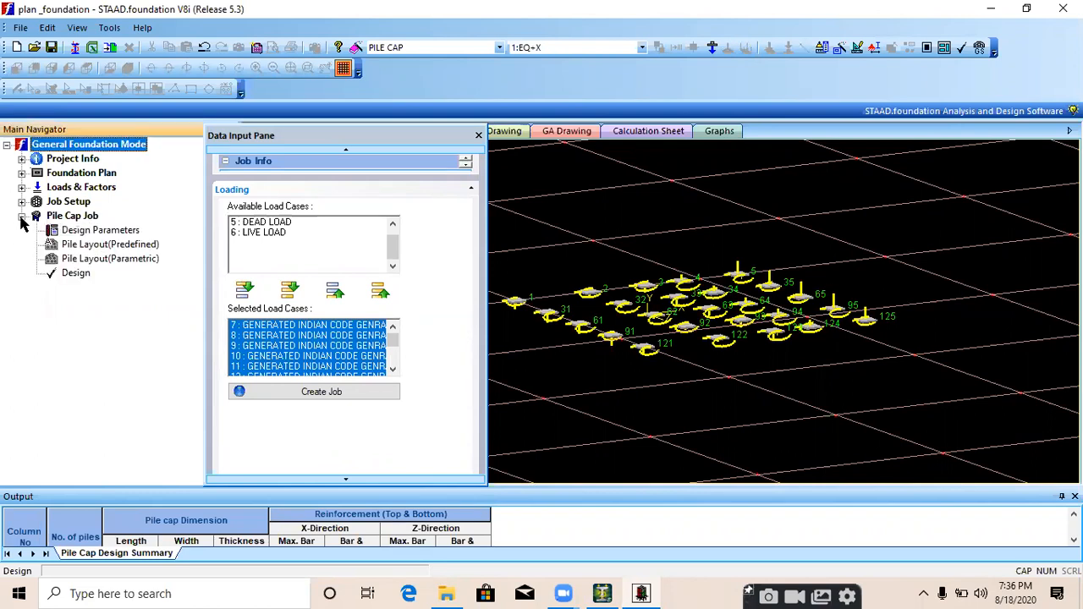
click(100, 230)
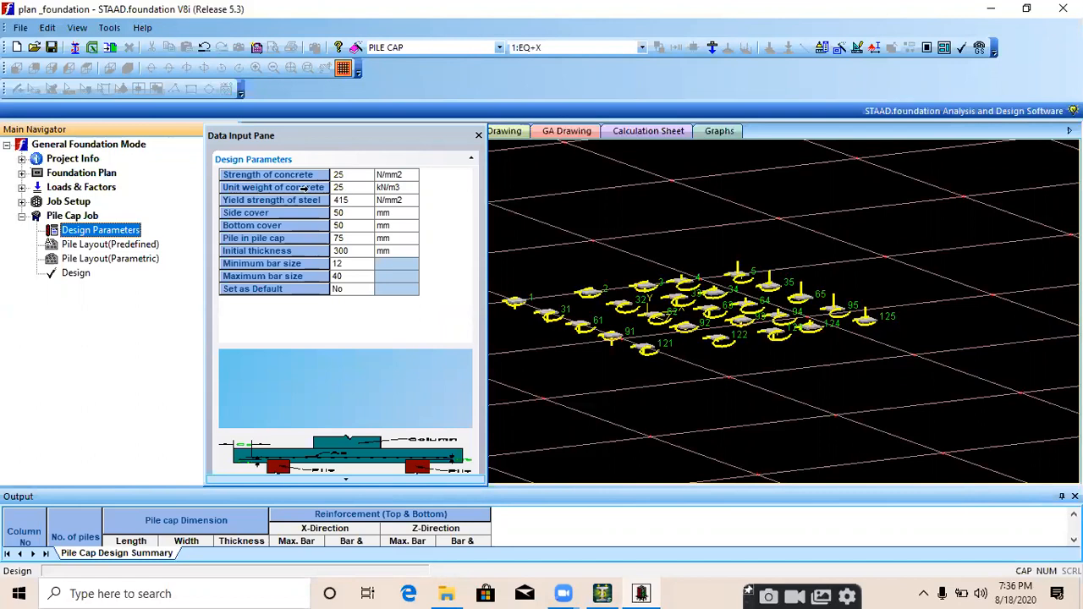
click(352, 201)
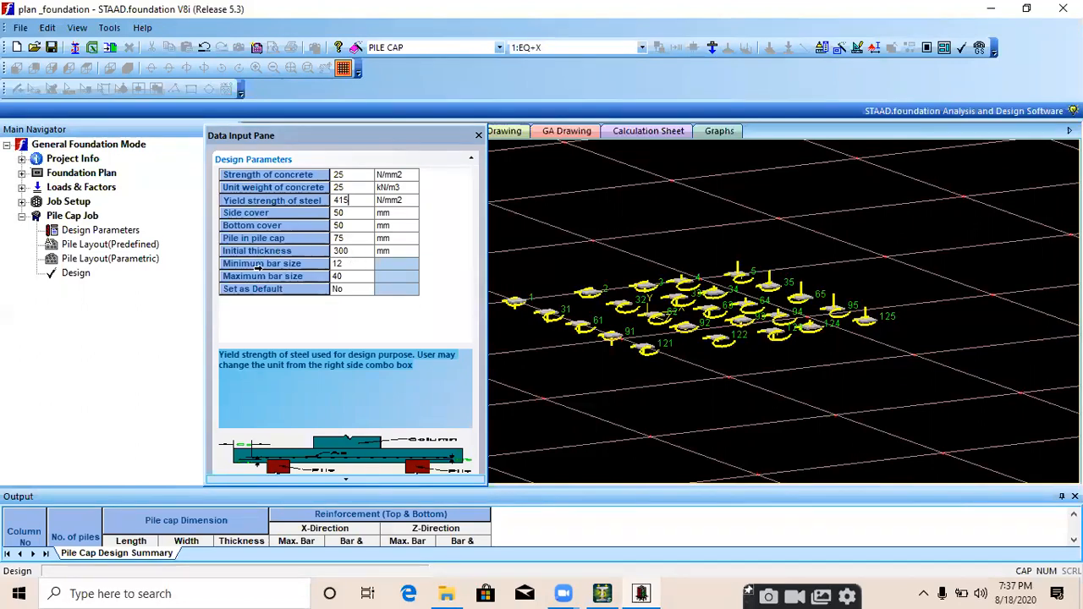
- Set the pile cap's minimum bar size to 10 and maximum bar size to 20 in the design parameters
click(343, 266)
click(365, 264)
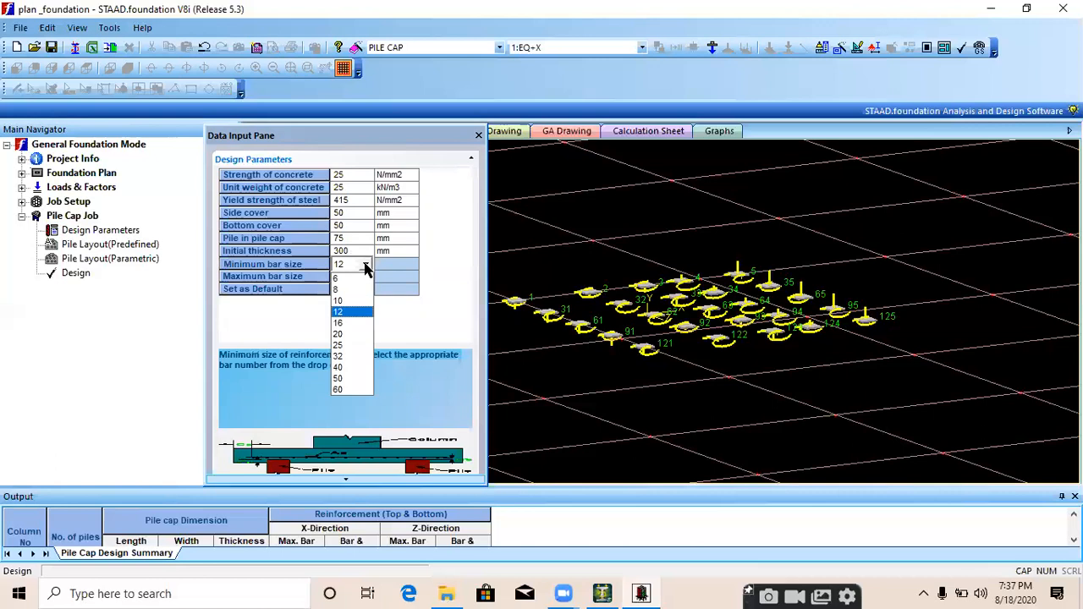
click(345, 301)
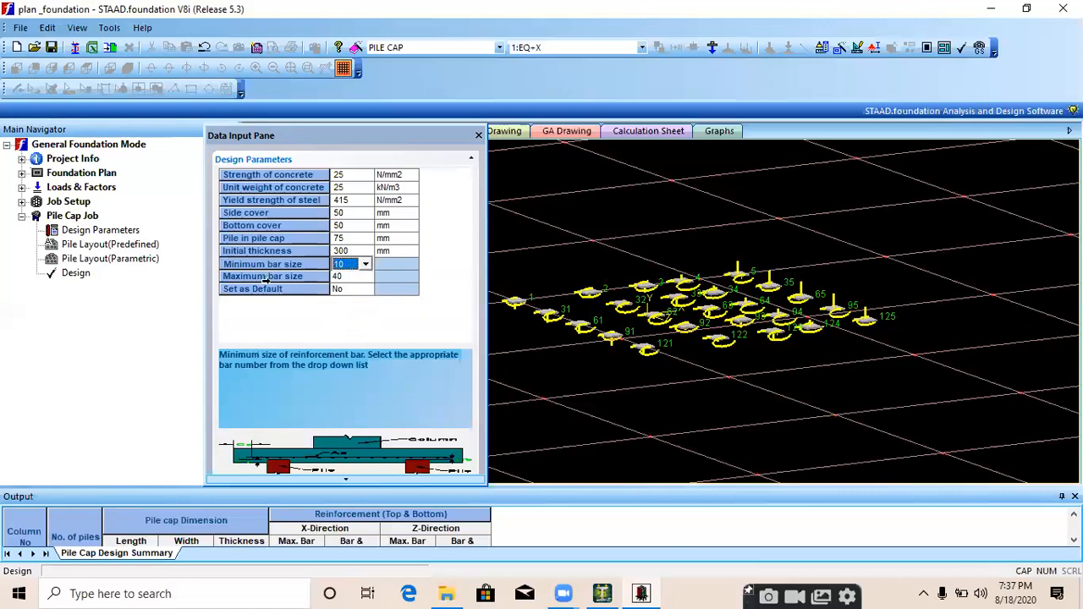
click(362, 277)
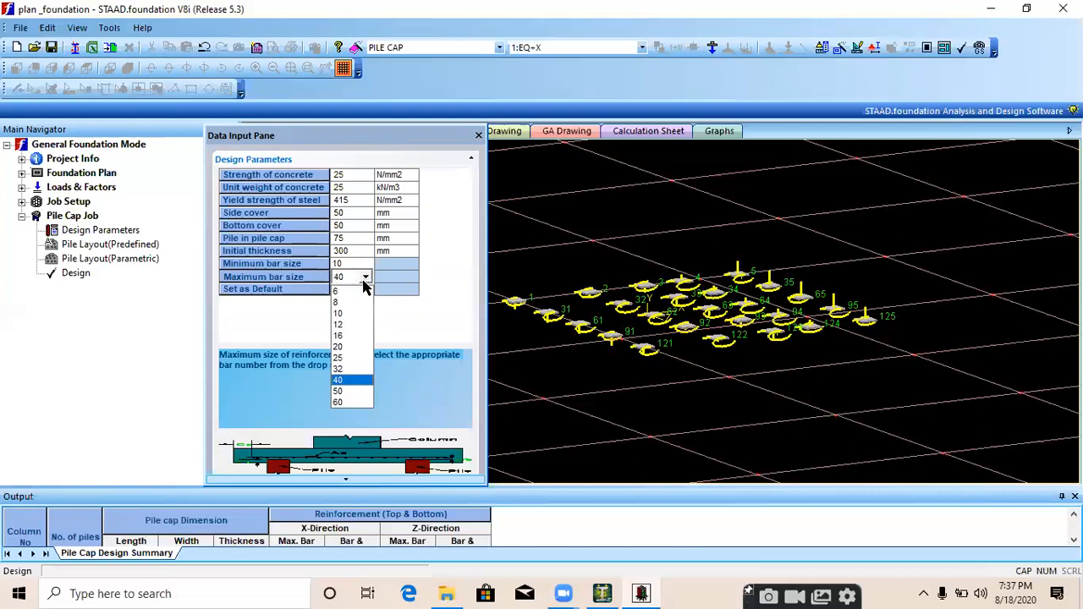
click(354, 349)
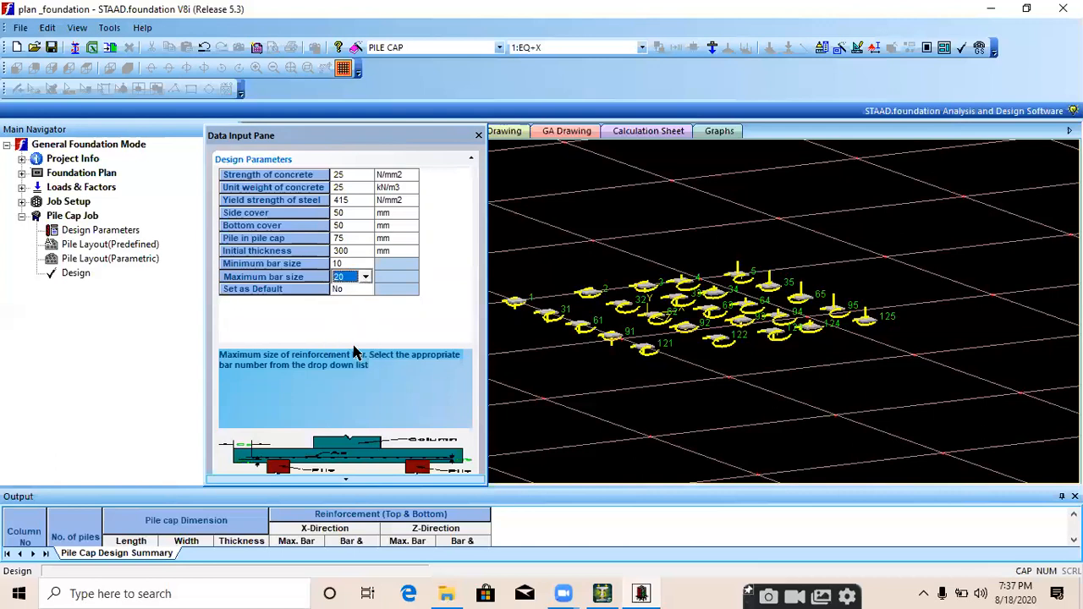
- In the predefined pile layout for support 1, set the pile capacities to 150 kN lateral, 300 kN vertical and 100 kN uplift
click(103, 245)
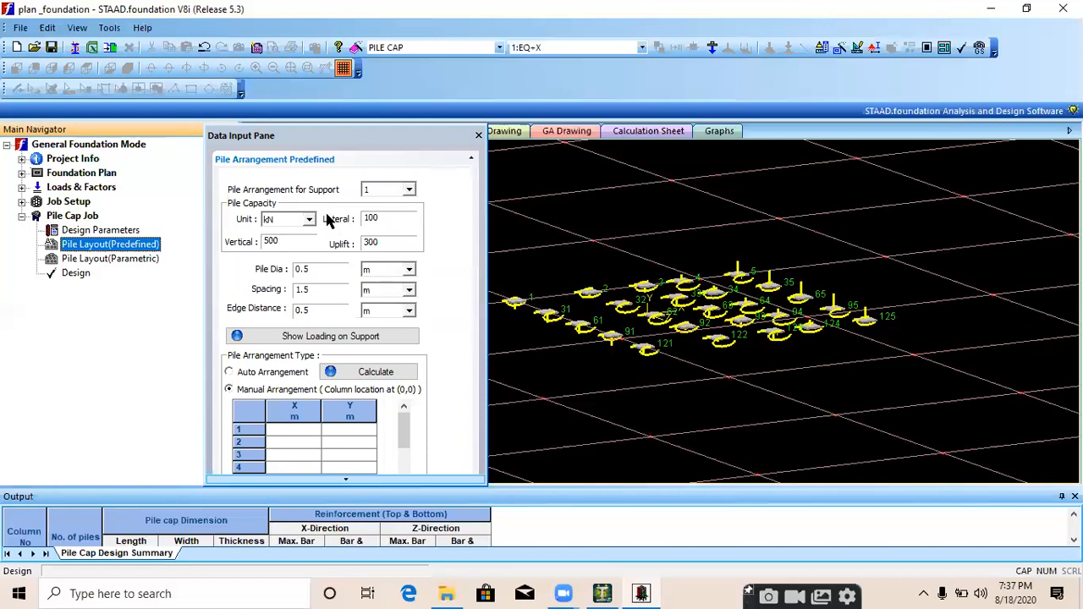
double_click(382, 218)
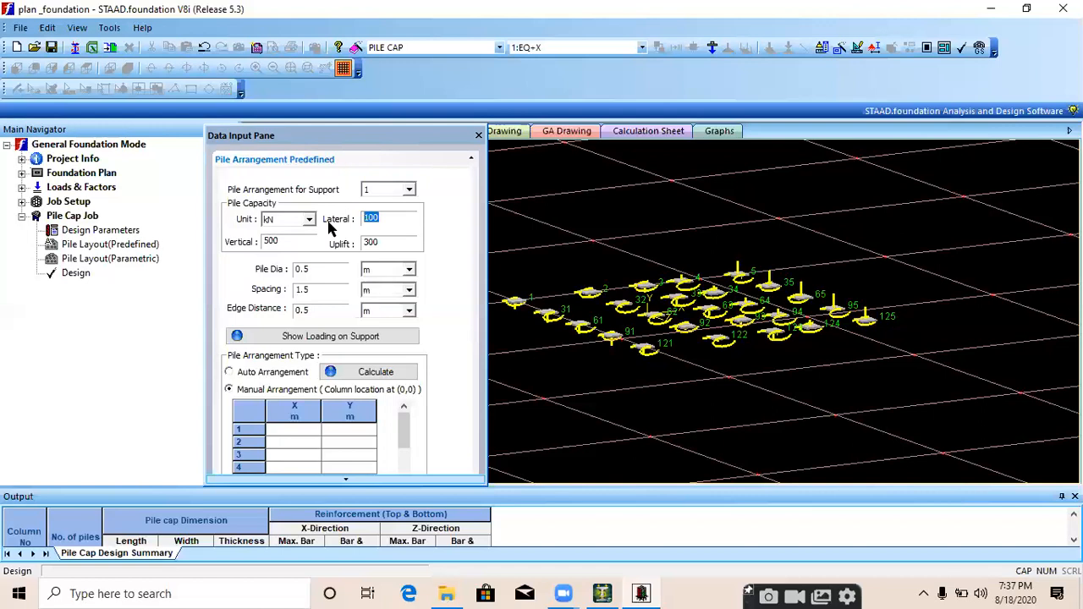
text(200)
drag(390, 225, 283, 237)
text(150)
click(292, 239)
drag(292, 238, 233, 259)
text(300)
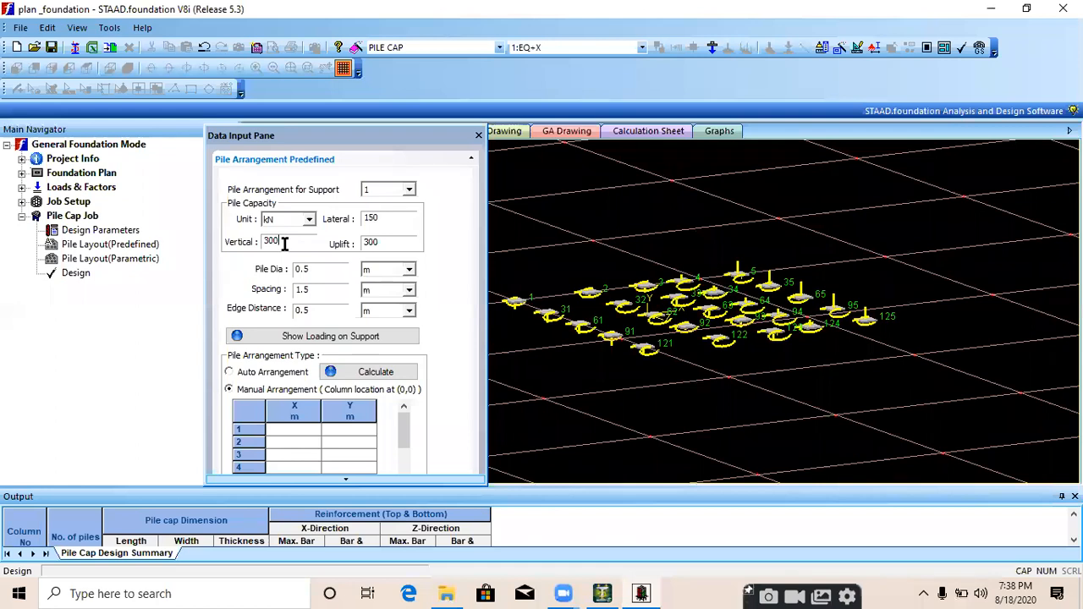
double_click(389, 243)
text(100)
- Set the pile diameter to 0.3 m, spacing to 0.9 m and edge distance to 0.3 m, declining the auto save
drag(310, 270, 286, 282)
text(0.3)
key(Tab)
text(1)
key(BackSpace)
text(0.9)
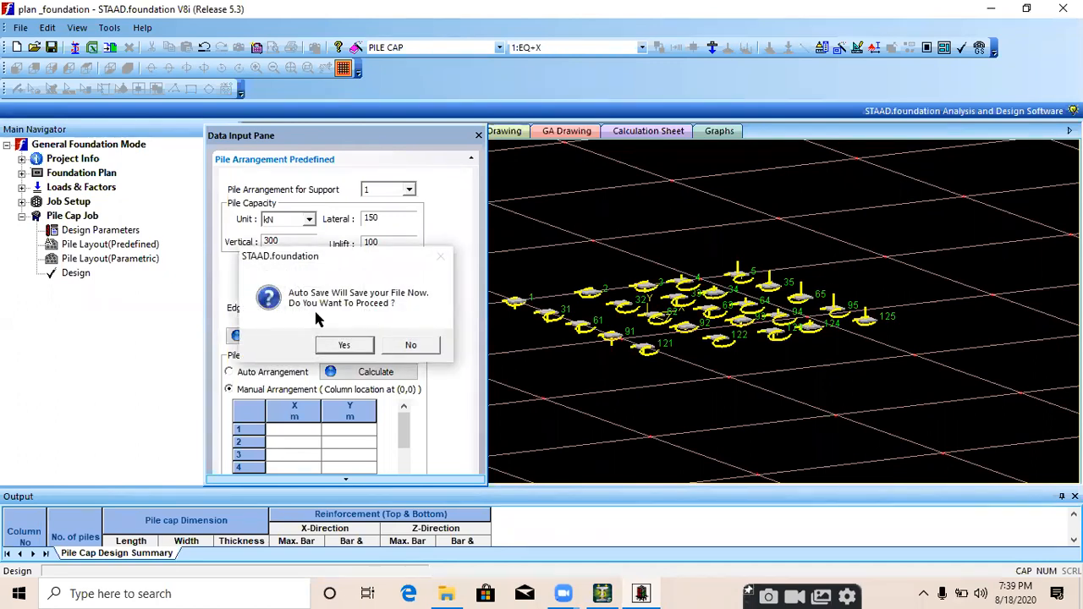
click(410, 346)
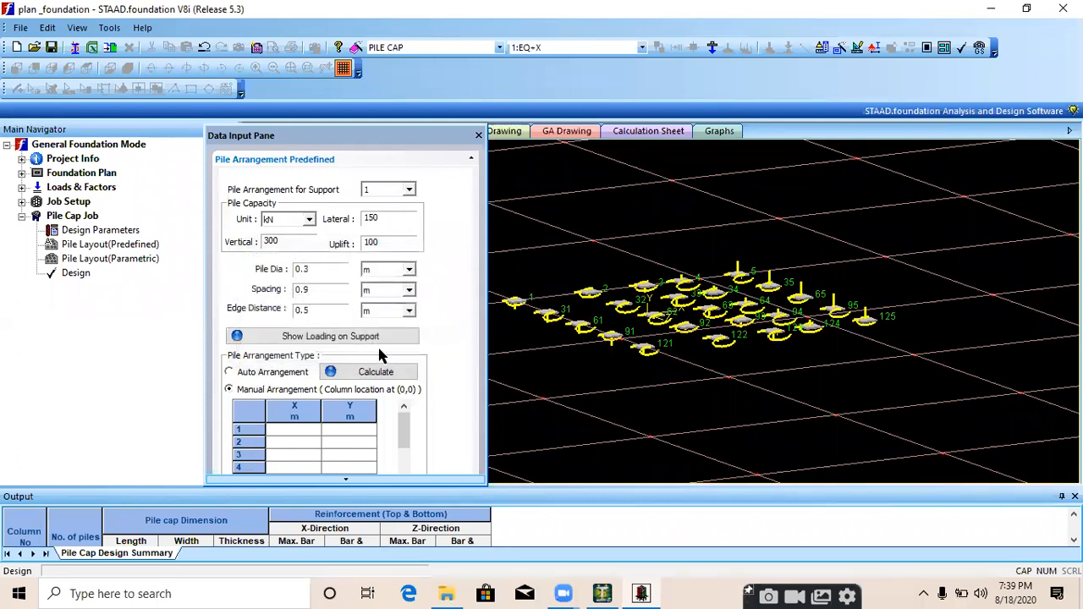
double_click(314, 308)
text(.3)
- Calculate the possible pile arrangements for support 1 and preview the 3, 4 and 5 pile layouts without applying one
scroll(338, 339, down, 1)
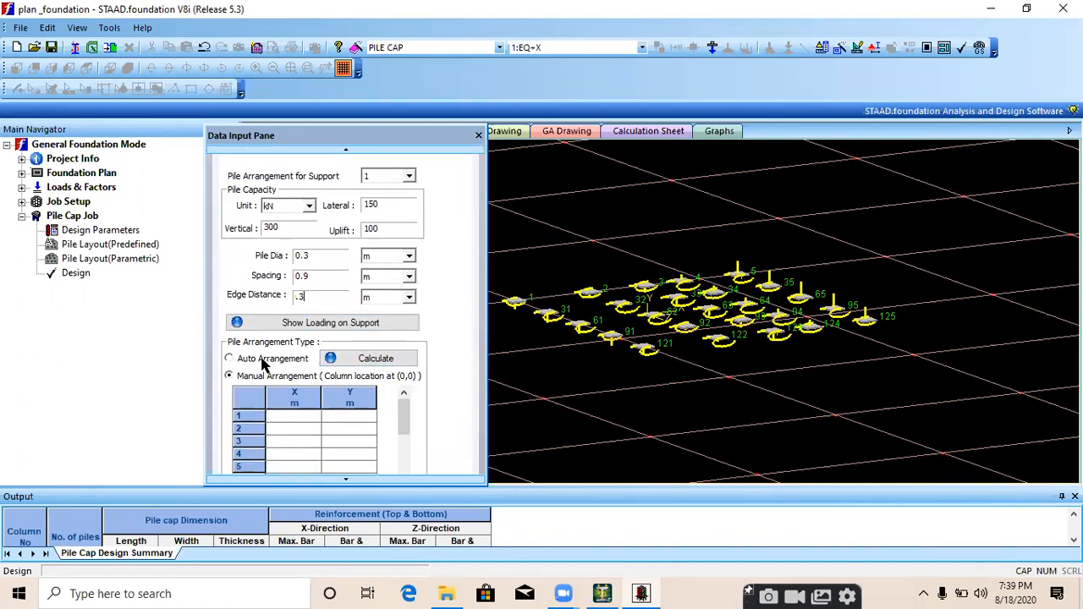
click(376, 359)
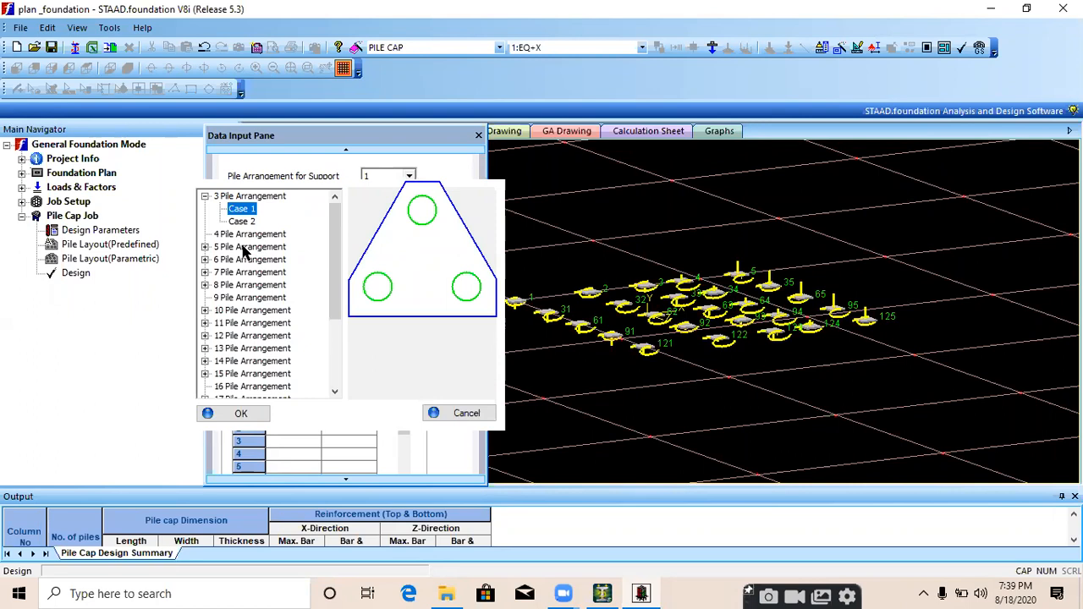
click(241, 221)
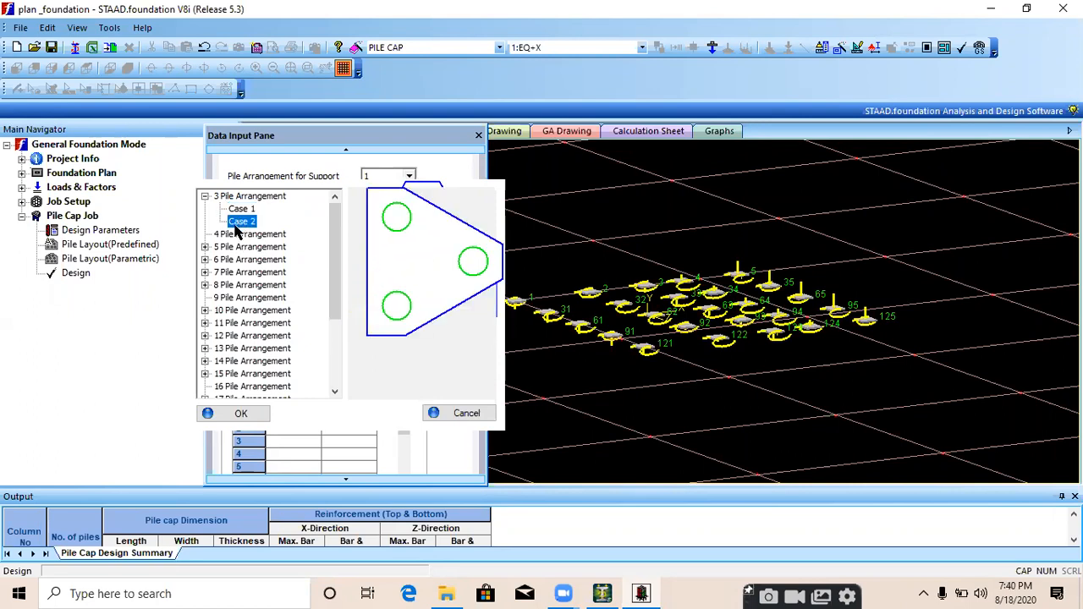
click(236, 240)
click(205, 246)
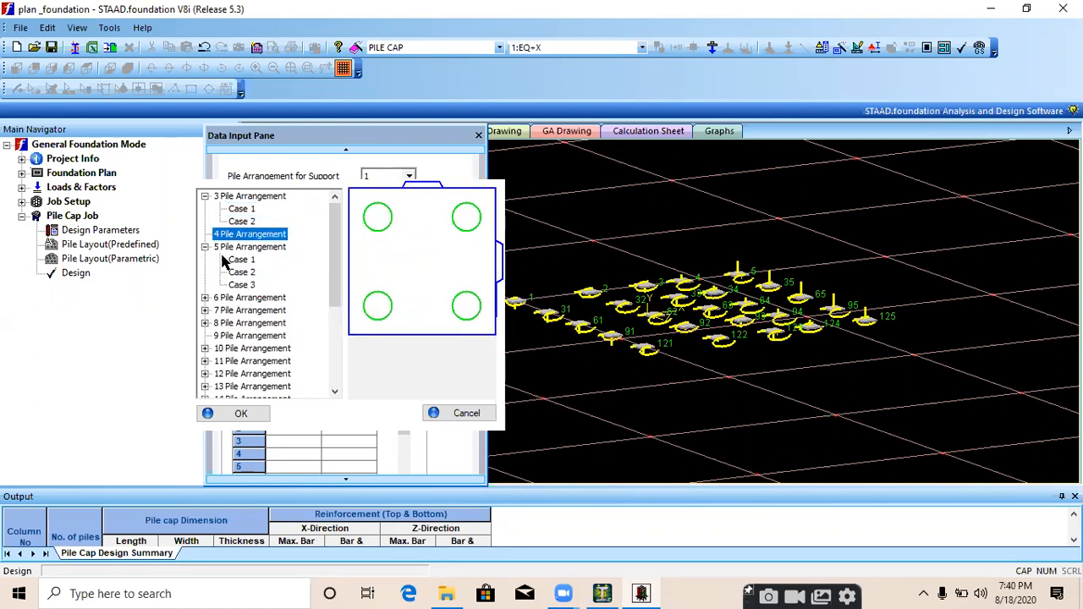
click(230, 260)
click(239, 273)
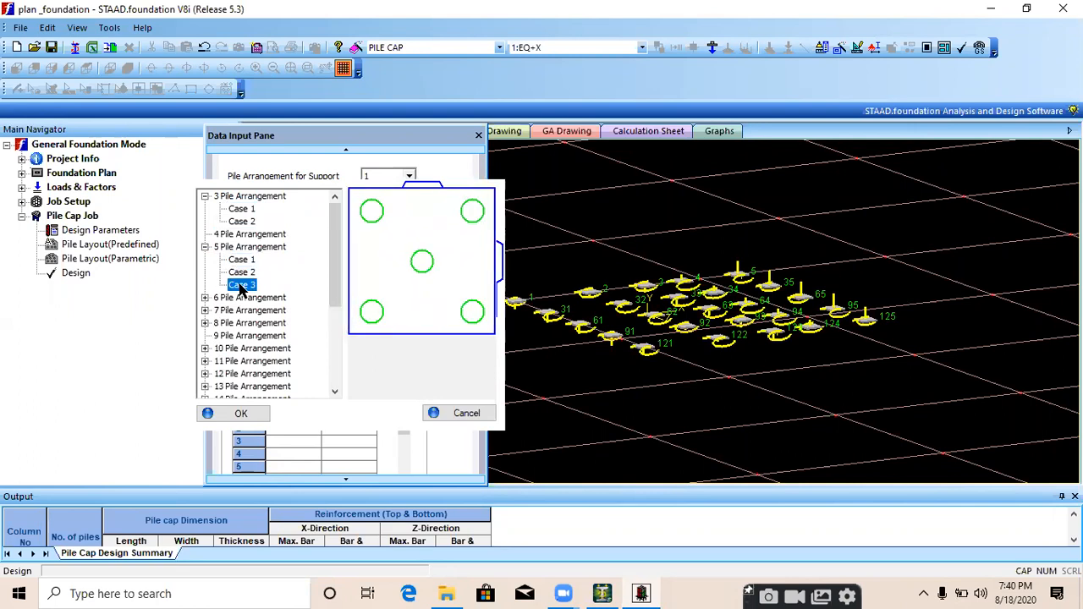
click(241, 222)
click(242, 210)
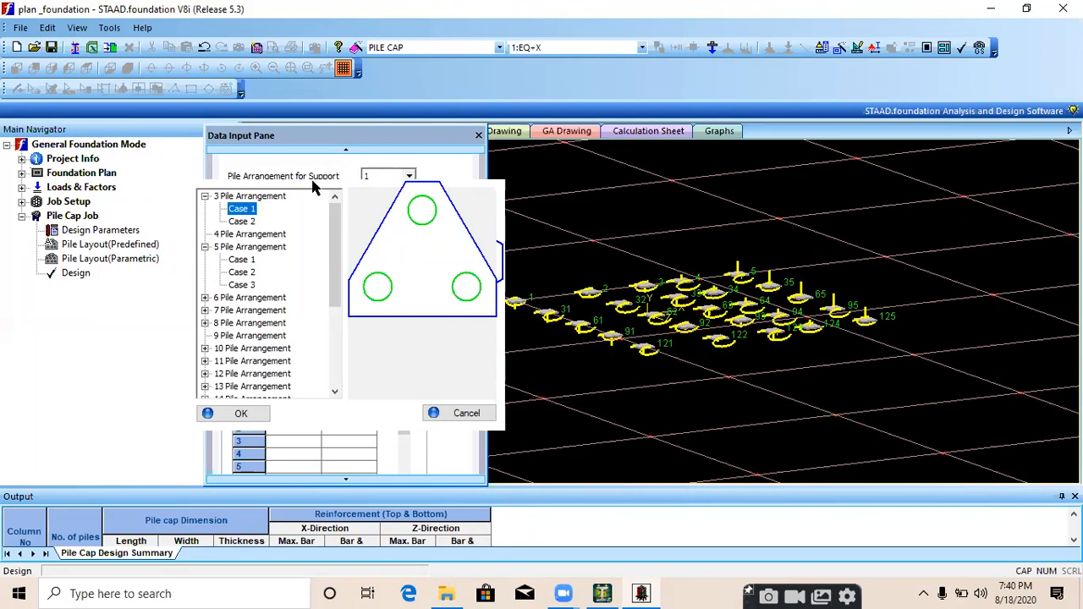
click(439, 420)
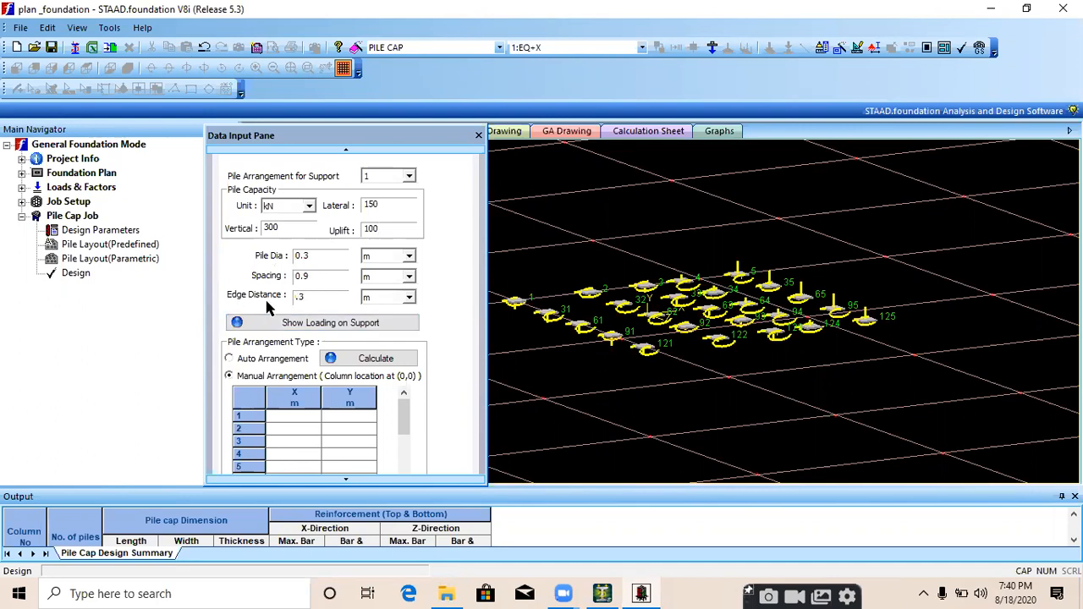
- Recalculate the pile arrangements and compare both 3 pile cases with the 4 pile layout and the three 5 pile cases
click(372, 358)
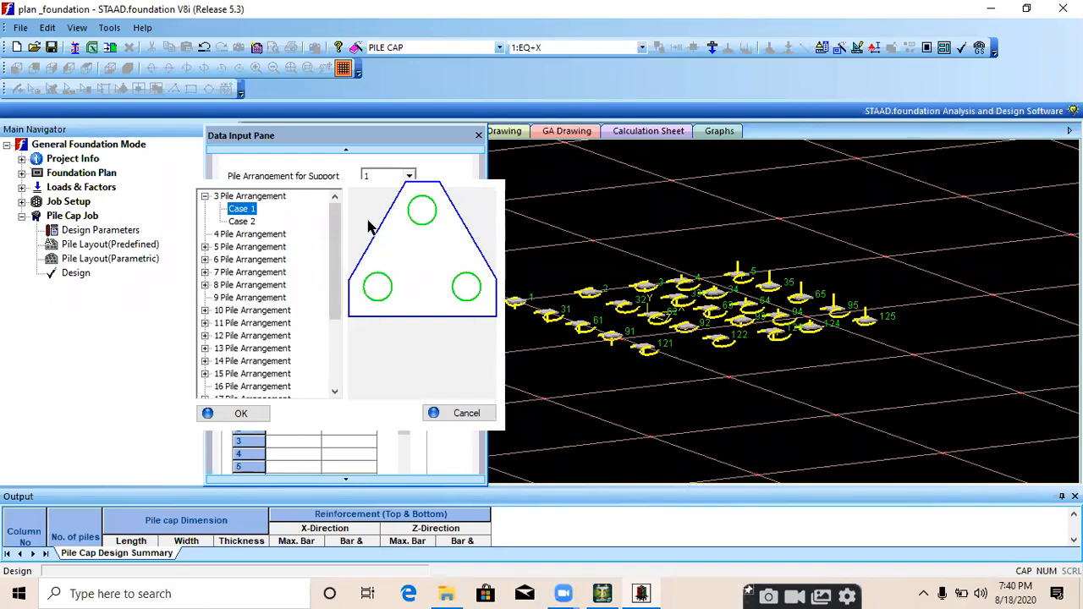
click(255, 223)
click(252, 210)
click(250, 222)
click(250, 211)
click(248, 222)
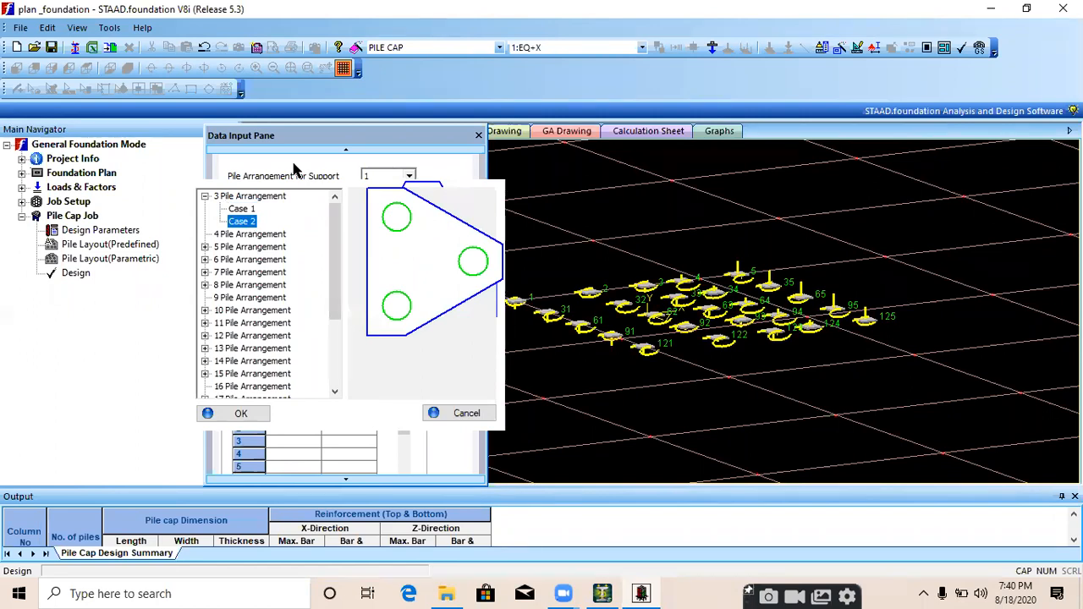
click(294, 171)
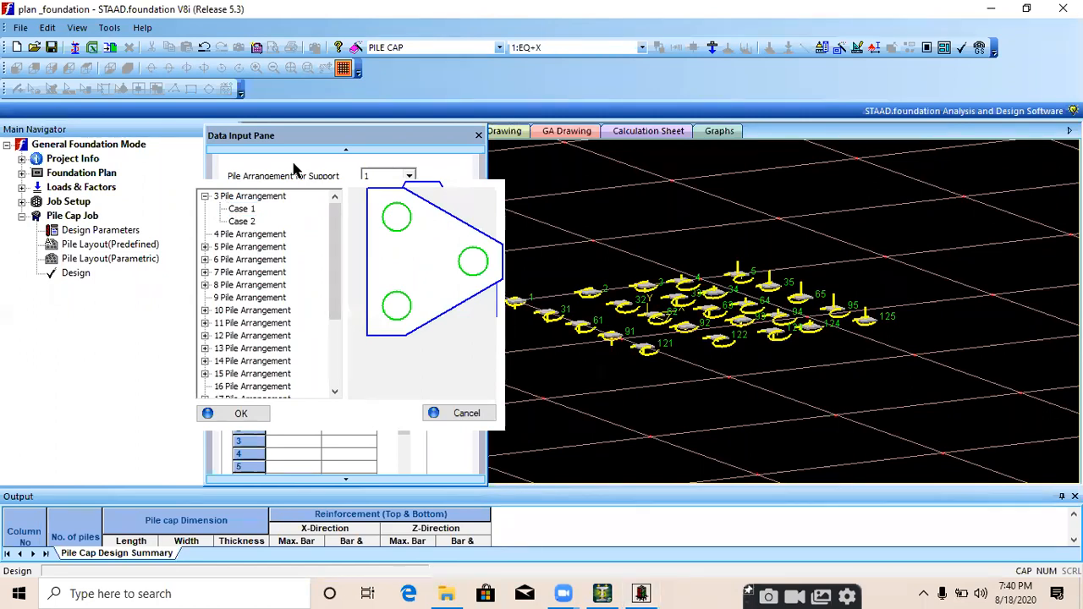
click(250, 236)
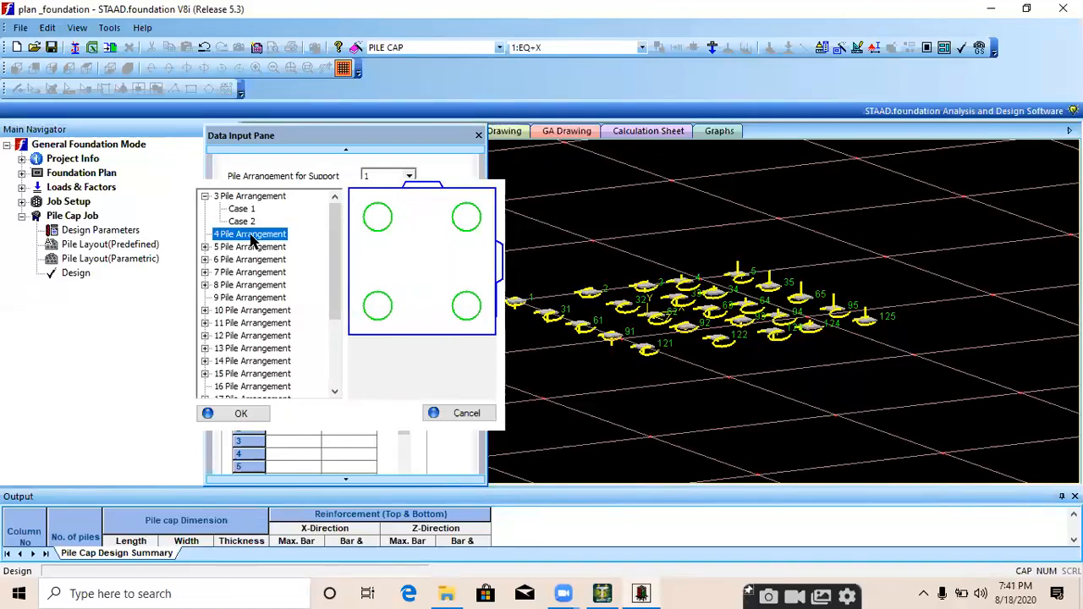
click(205, 247)
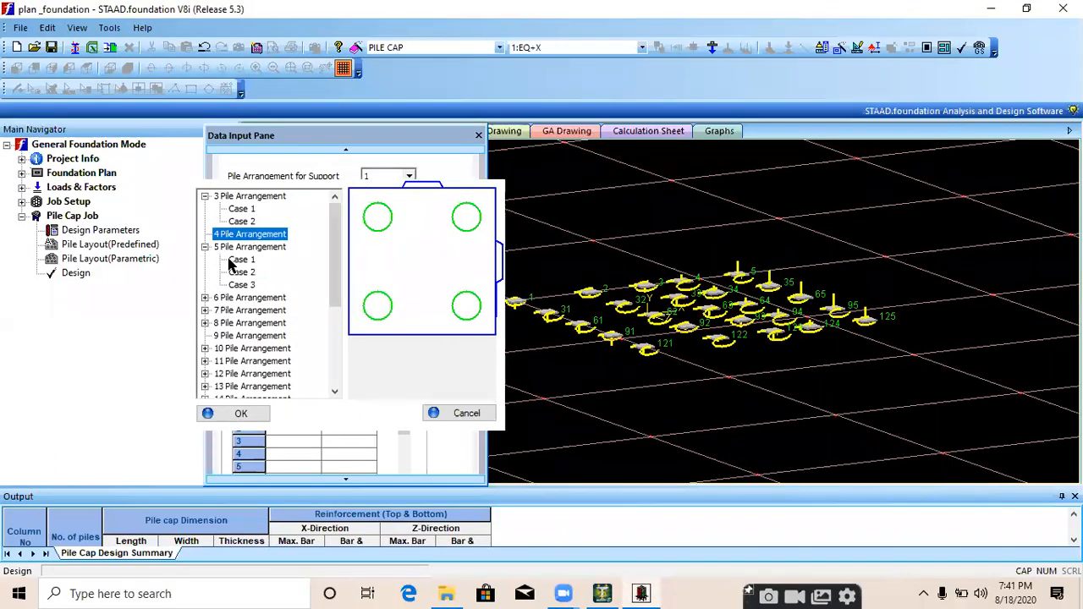
click(239, 259)
click(241, 271)
click(244, 286)
- Apply Case 1 of the 3 Pile Arrangement to support 1
click(248, 221)
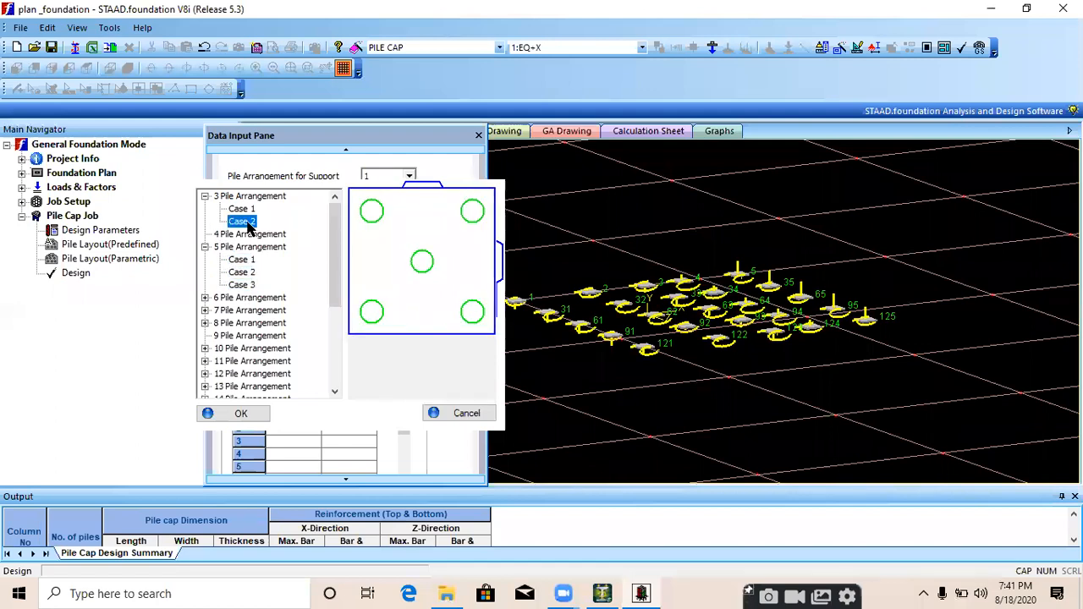
click(248, 210)
click(248, 222)
click(243, 209)
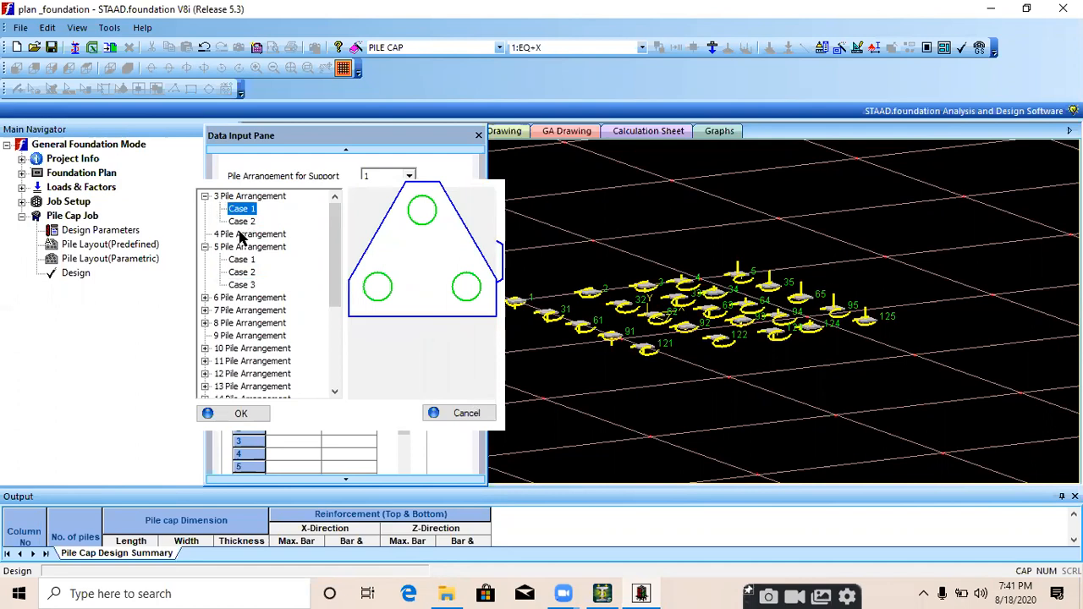
click(235, 416)
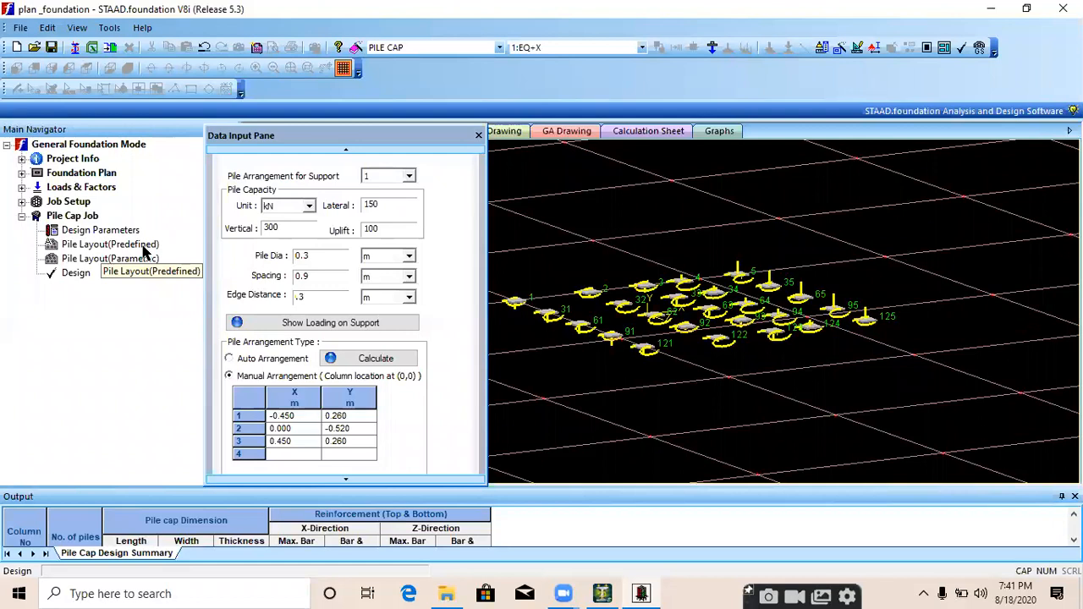
- Run the pile cap analysis and design, and close the data input pane to reveal the calculation sheet
click(74, 273)
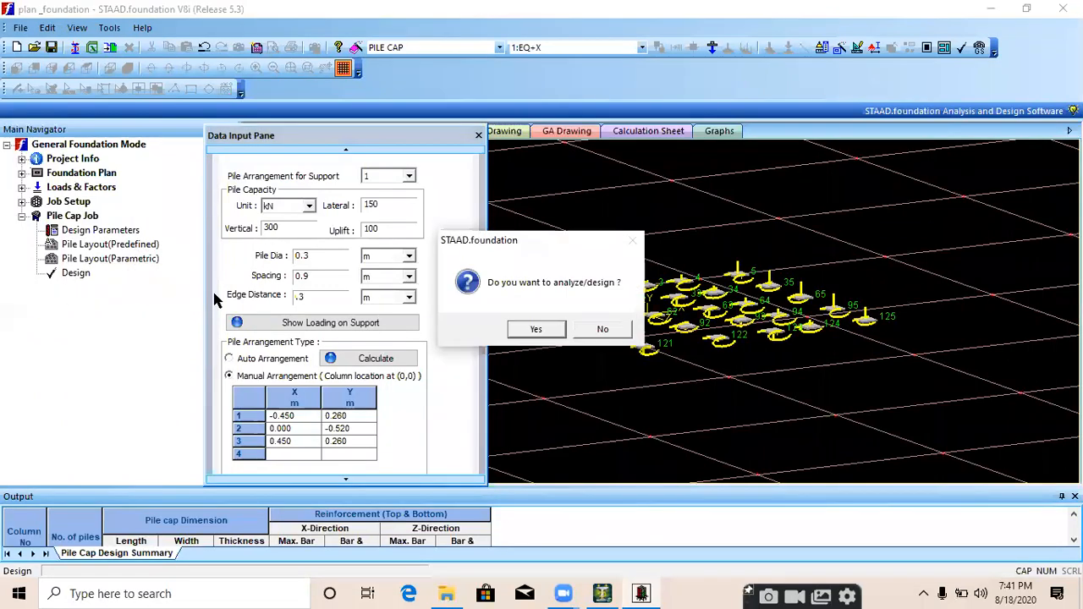
click(540, 330)
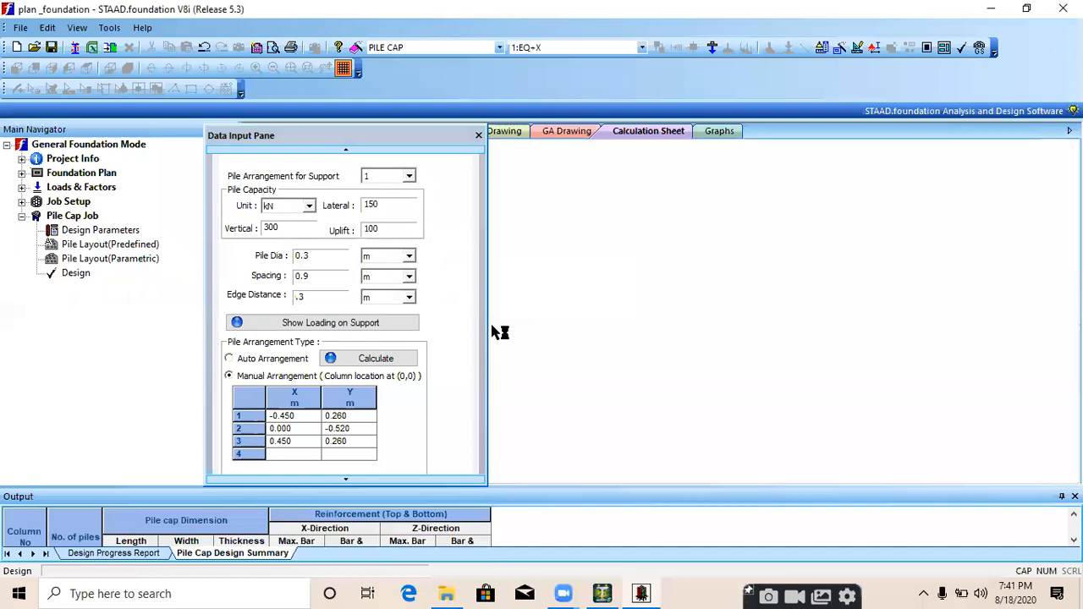
click(479, 135)
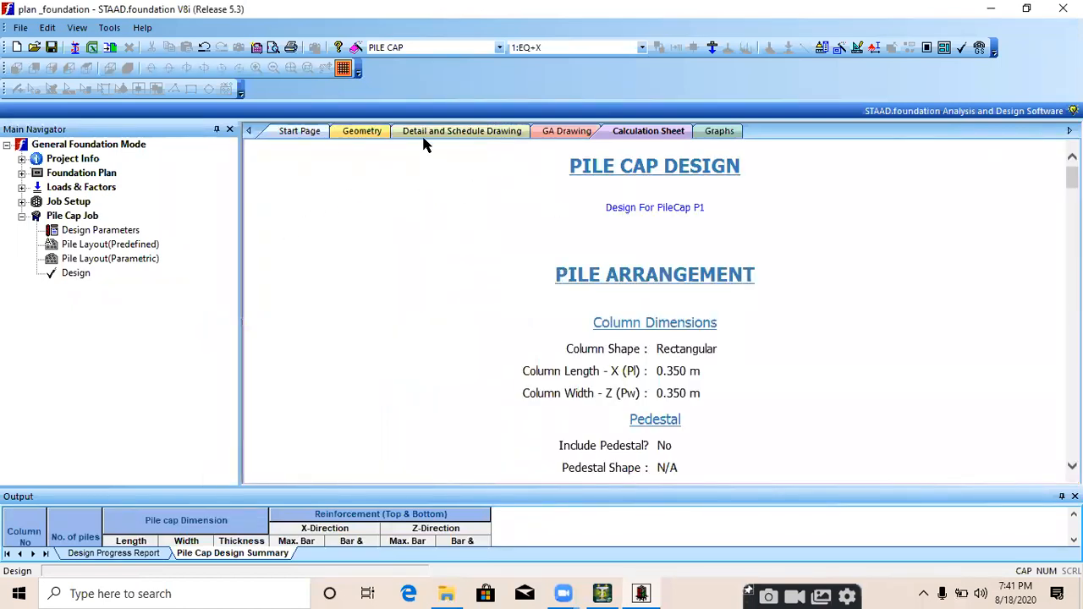
- Open the detail and schedule drawings of the designed pile cap and check the schedule drawing
click(455, 134)
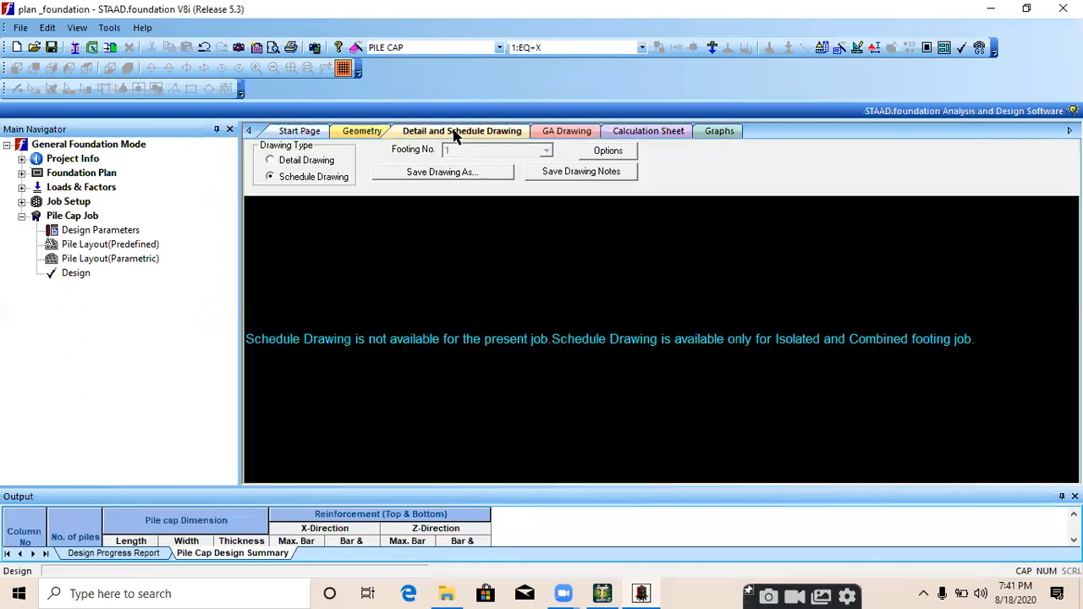
click(288, 160)
click(298, 178)
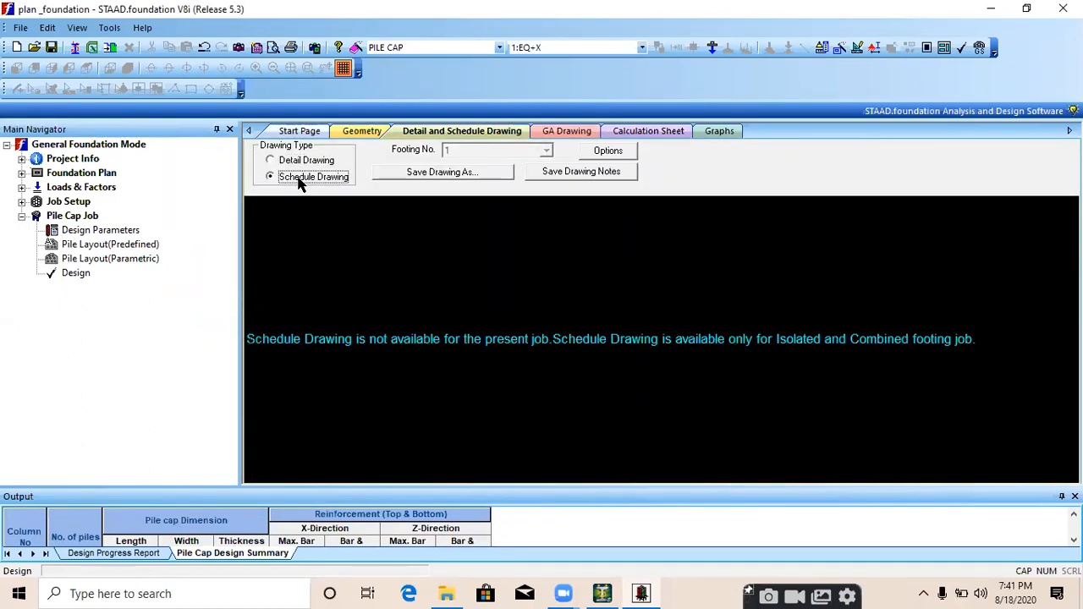
scroll(342, 327, down, 10)
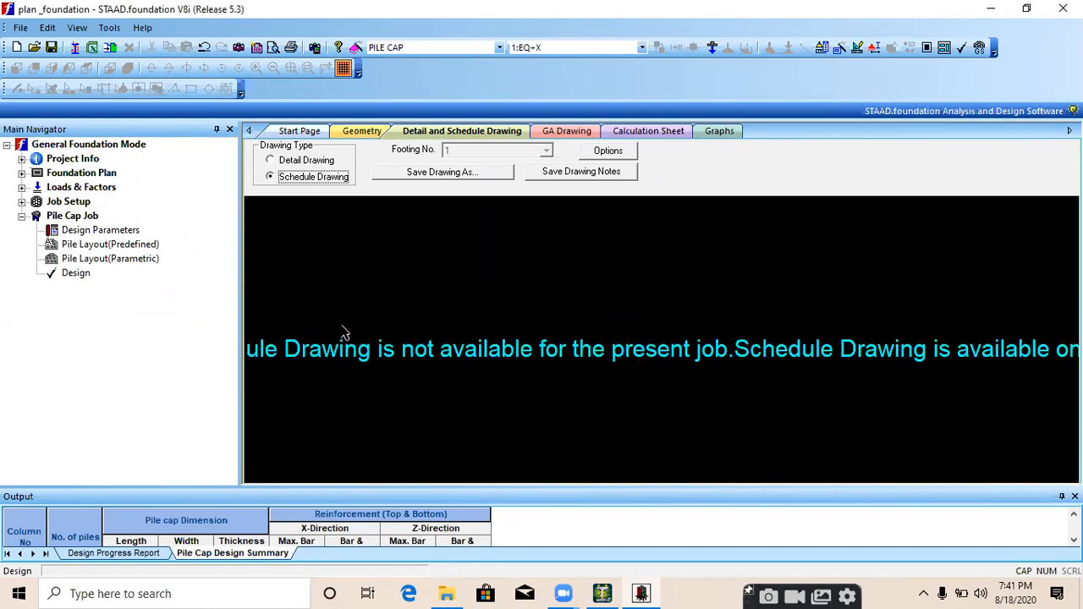
middle_drag(342, 327, 437, 356)
scroll(434, 355, up, 5)
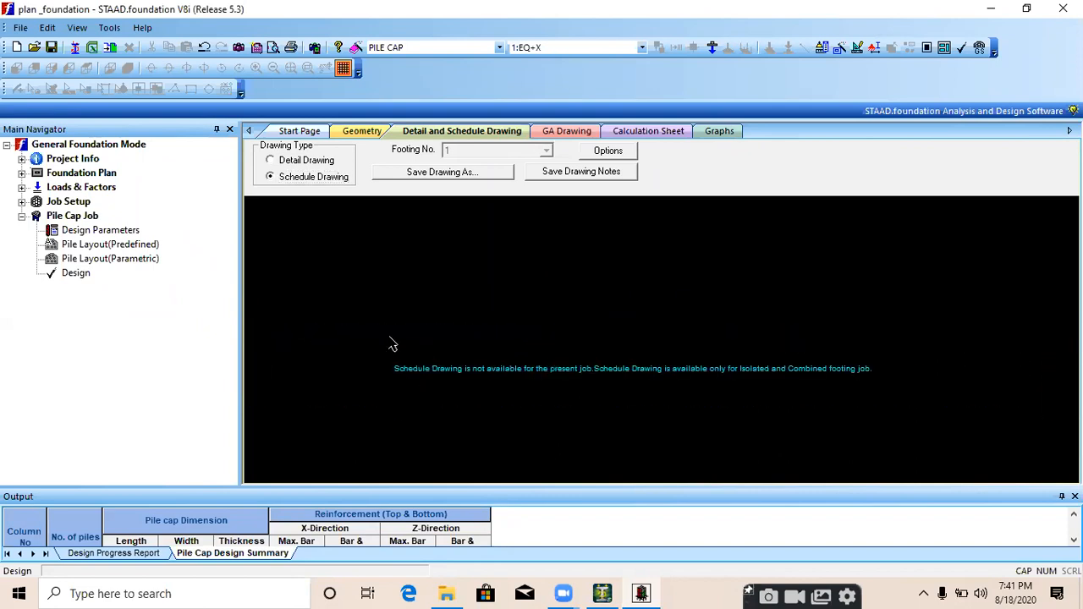
- Display the detail drawing for footing 1 and examine the reinforcement, embedment and dimensions in the pile cap elevation
click(296, 163)
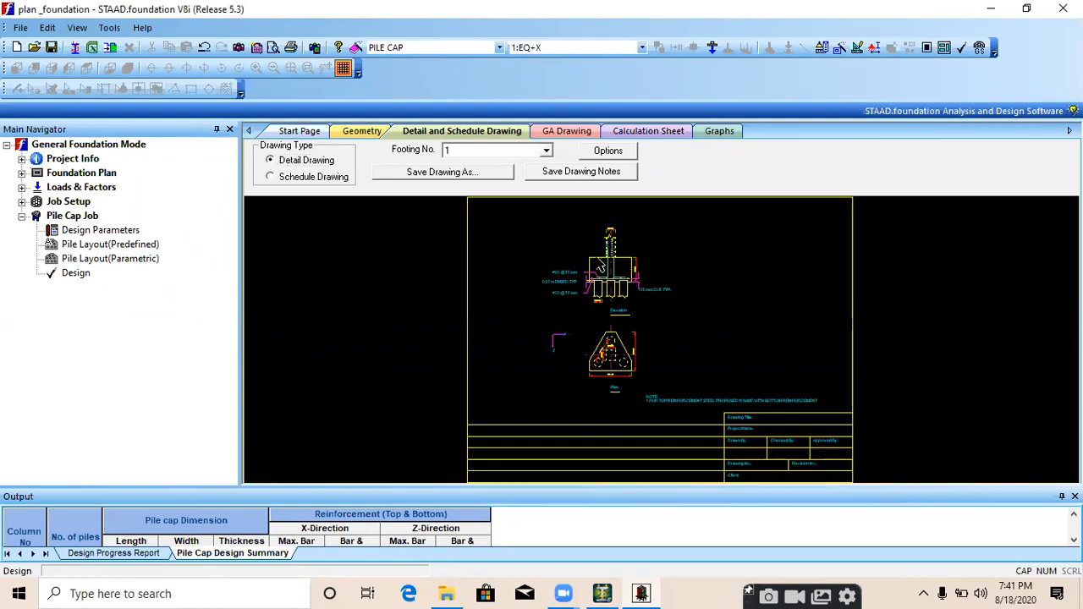
scroll(600, 269, up, 4)
scroll(636, 364, up, 2)
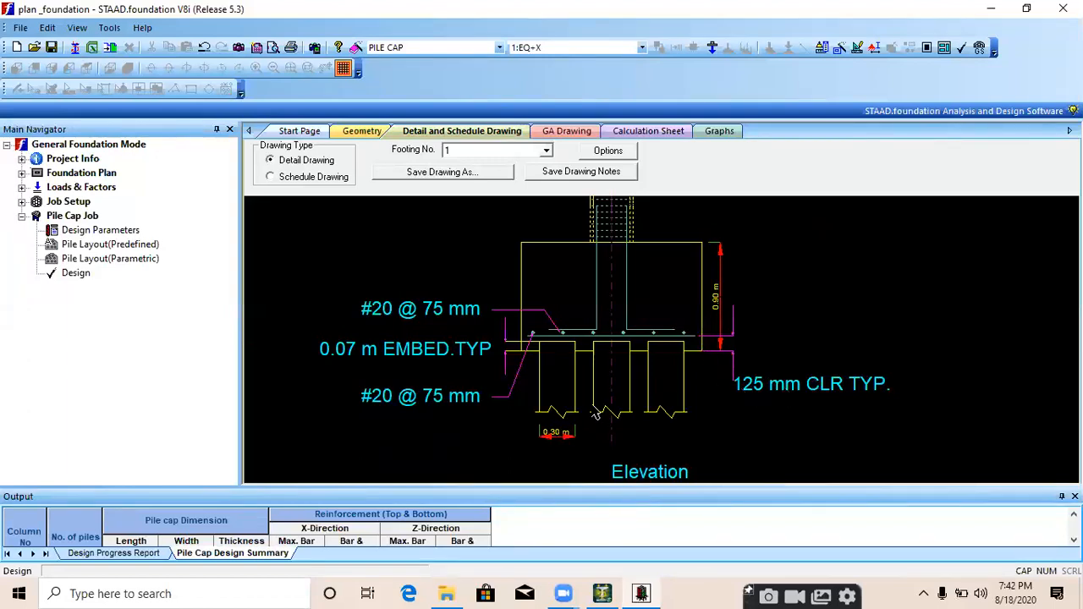
scroll(587, 413, up, 1)
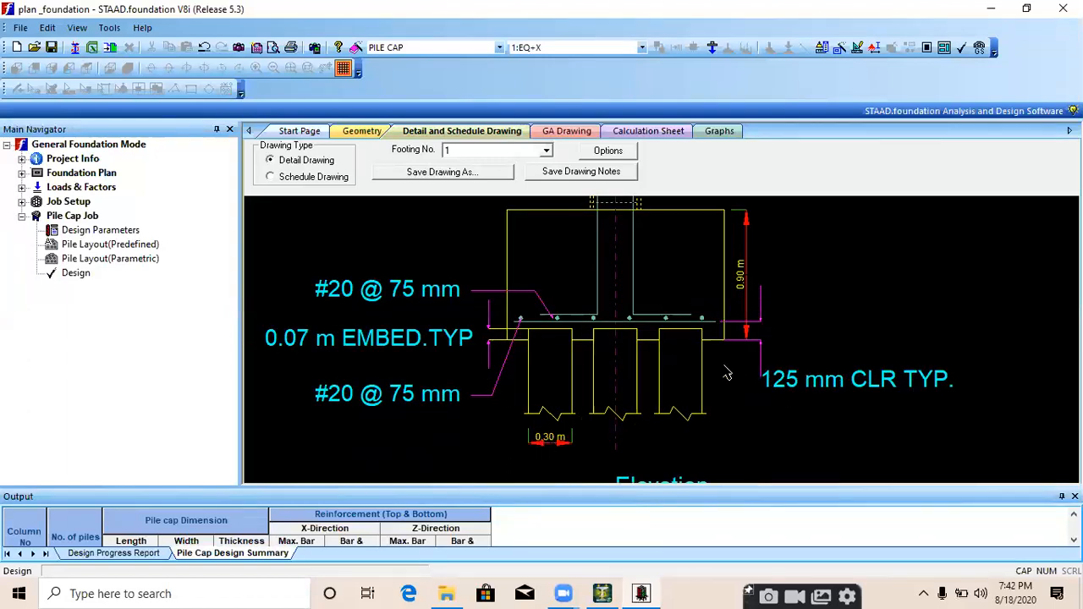
scroll(728, 356, down, 1)
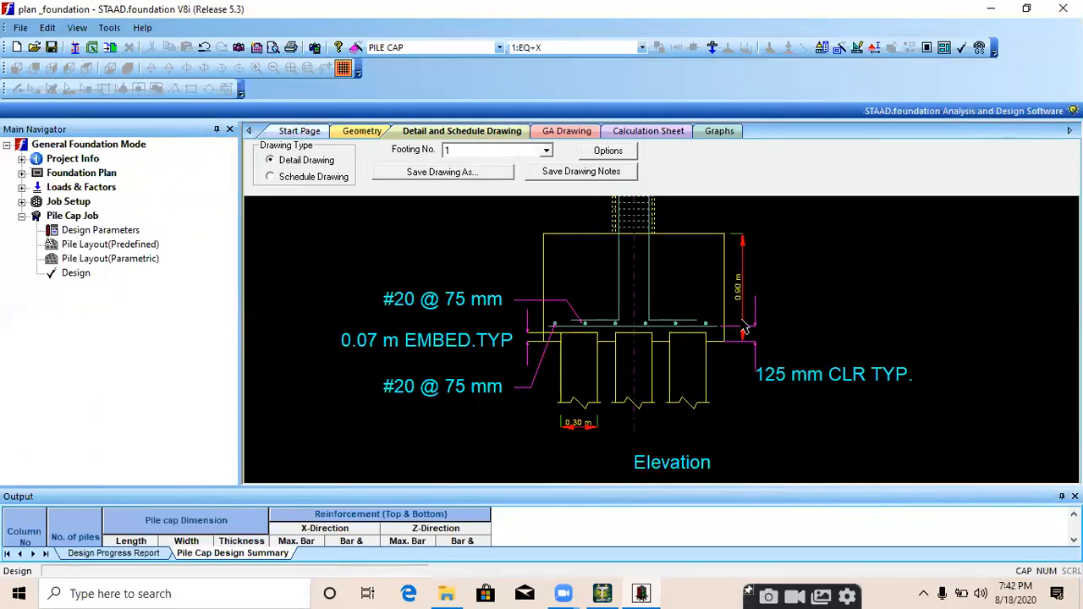
- Examine the pile cap plan of footing 1, including pile spacing, column size and overall dimensions, and decline the auto save
scroll(741, 287, down, 4)
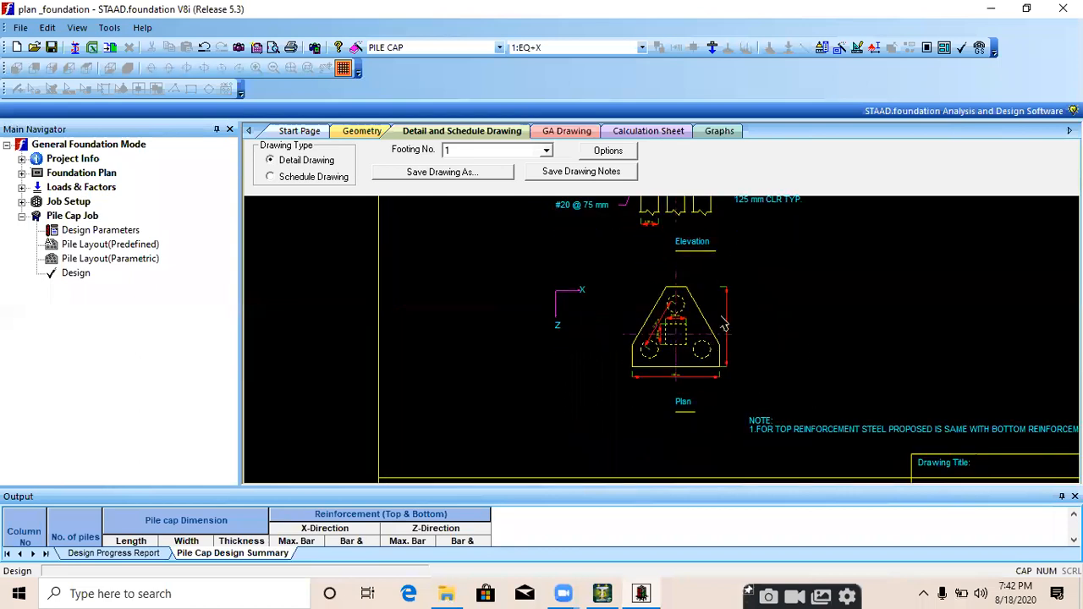
scroll(713, 347, up, 4)
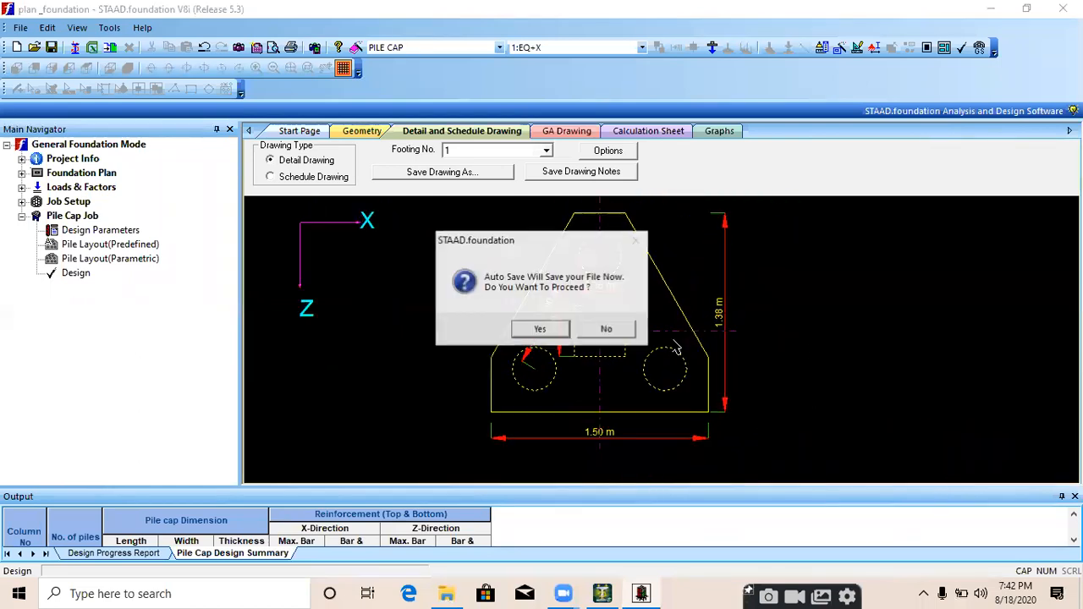
click(615, 331)
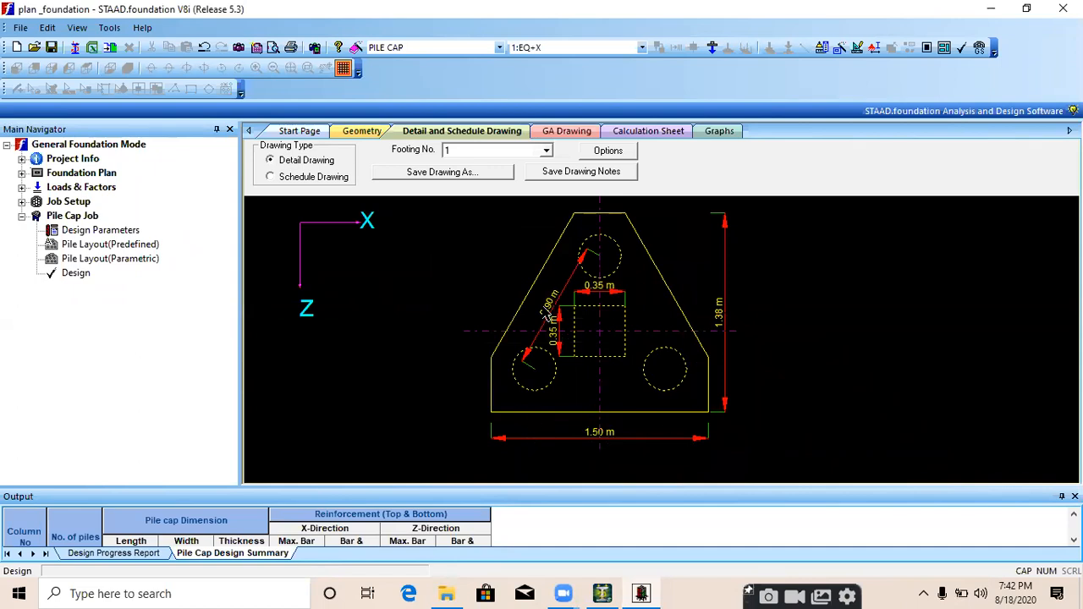
scroll(549, 315, up, 2)
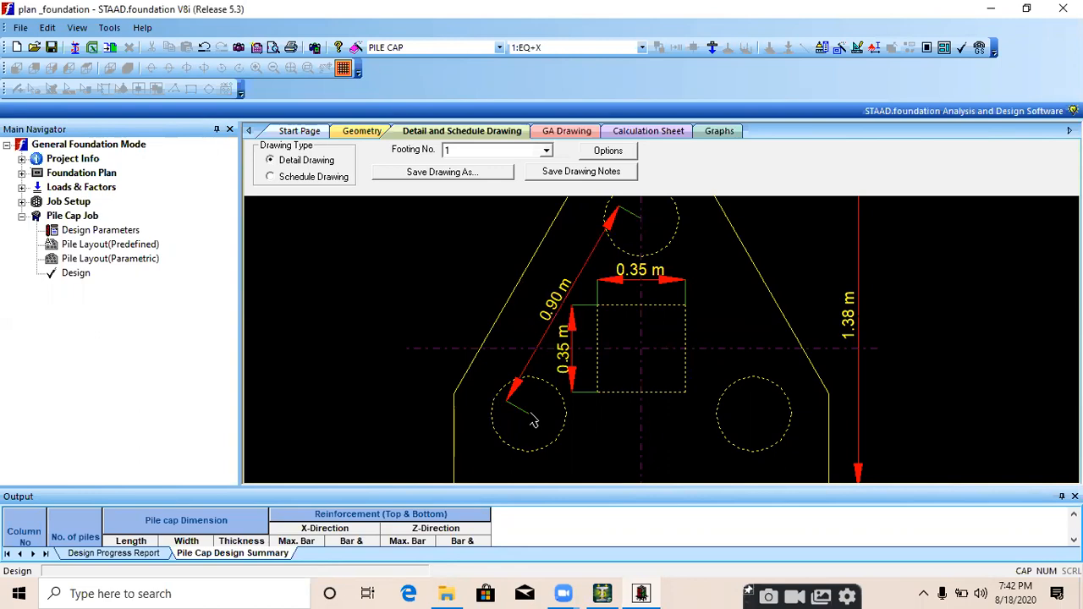
scroll(579, 375, down, 3)
scroll(606, 397, up, 2)
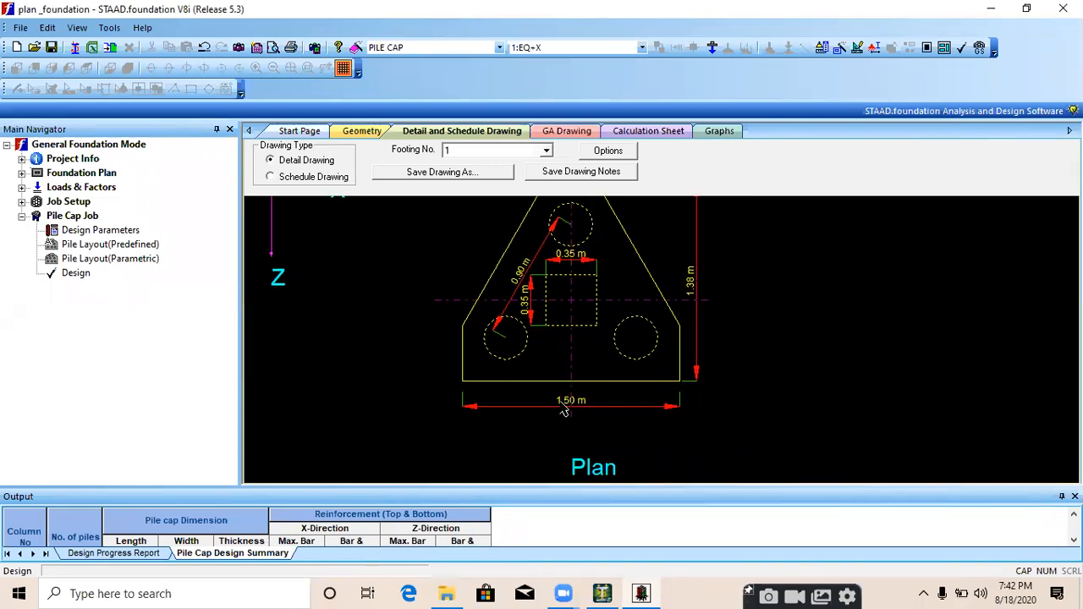
middle_drag(662, 332, 602, 405)
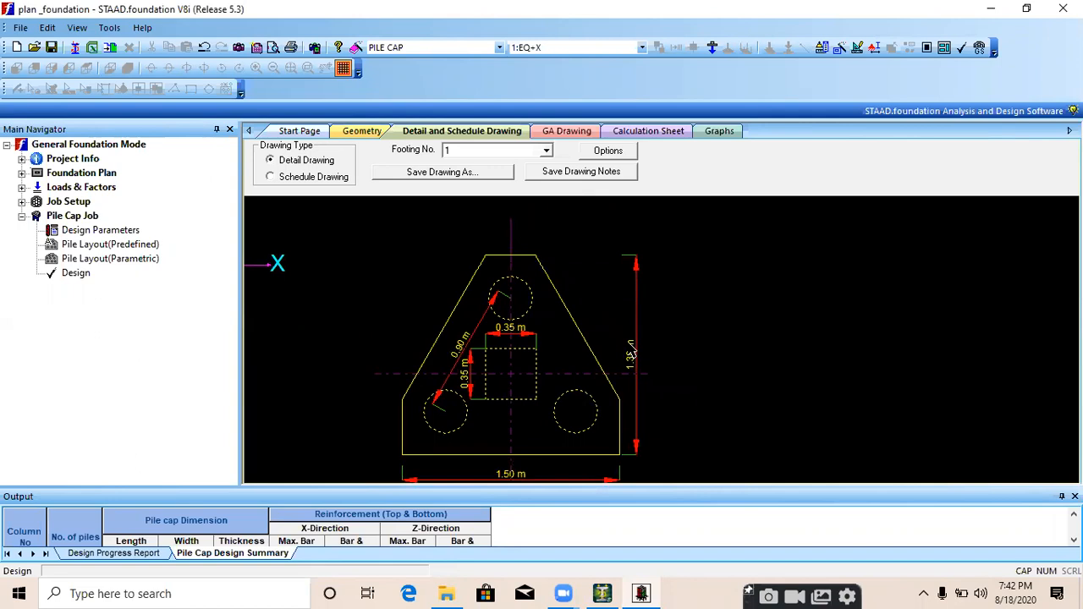
mouse_move(669, 322)
middle_down()
mouse_move(666, 368)
mouse_move(675, 349)
middle_up()
- Display the detail drawings for footings 3 and 61 and check the pile cap plan of footing 61
click(510, 153)
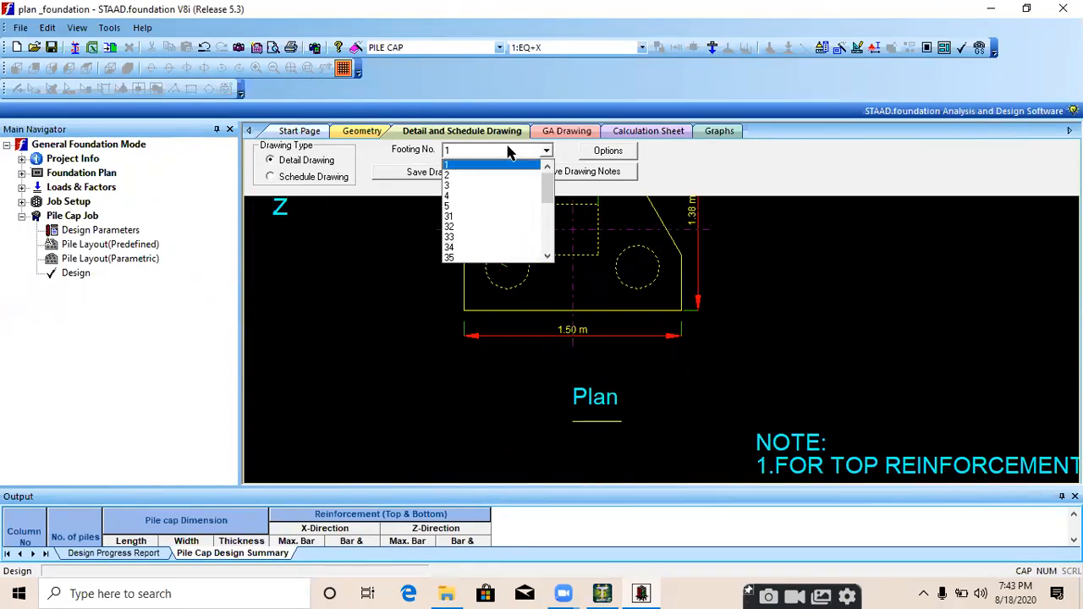
click(489, 188)
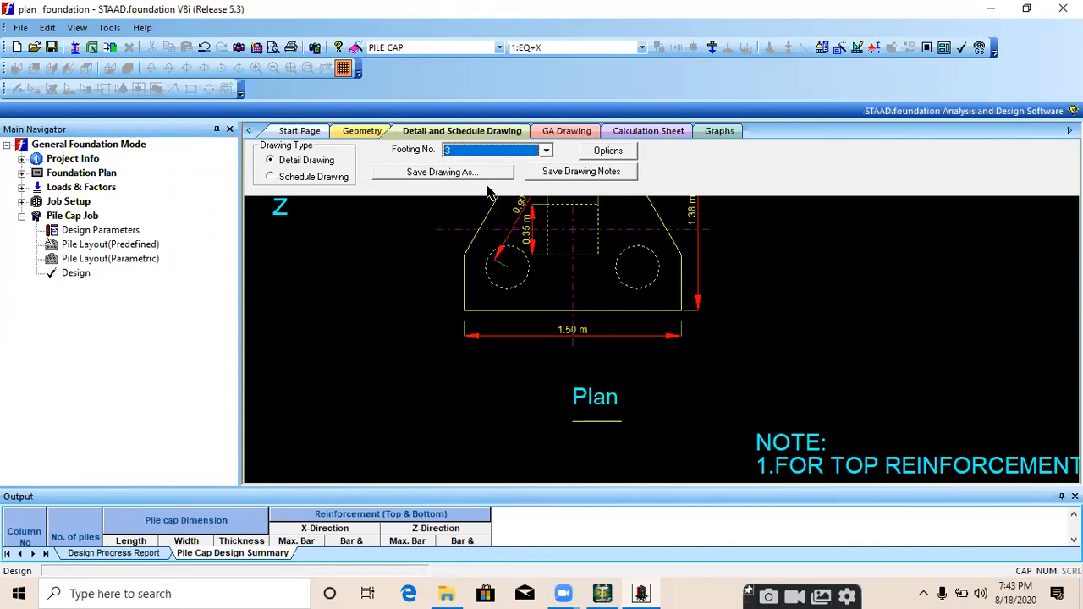
click(515, 152)
click(499, 254)
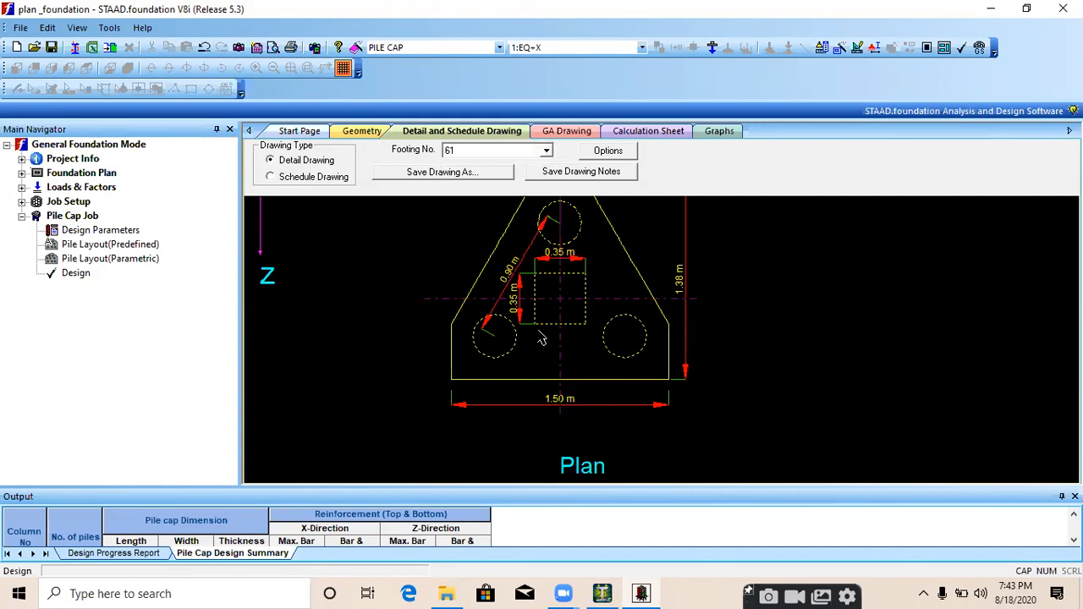
middle_drag(588, 328, 595, 367)
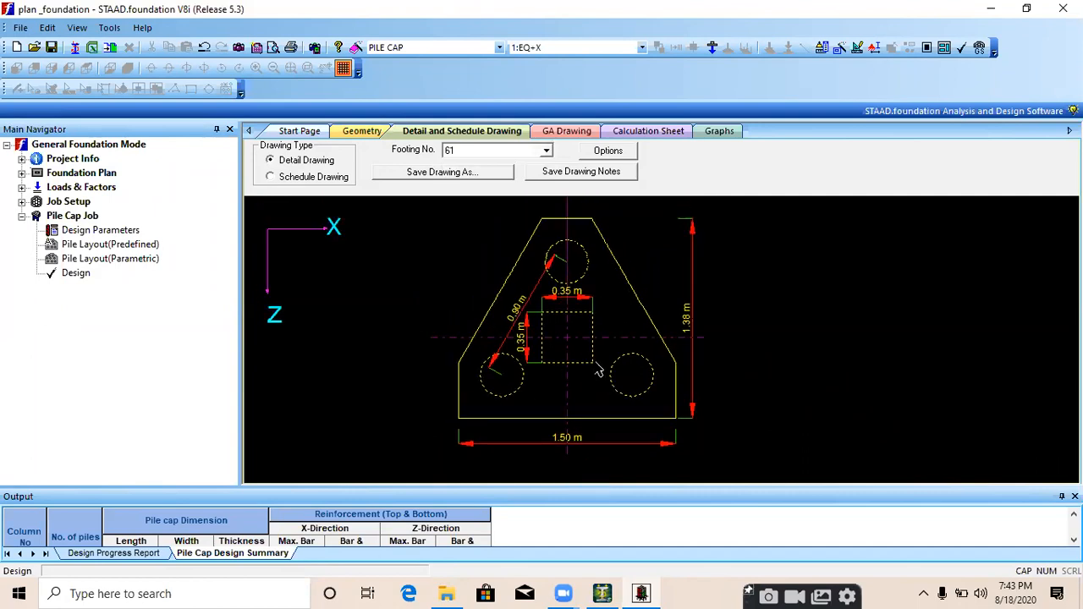
- Display the detail drawing for footing 91 and inspect its pile cap plan and elevation
click(545, 152)
click(500, 219)
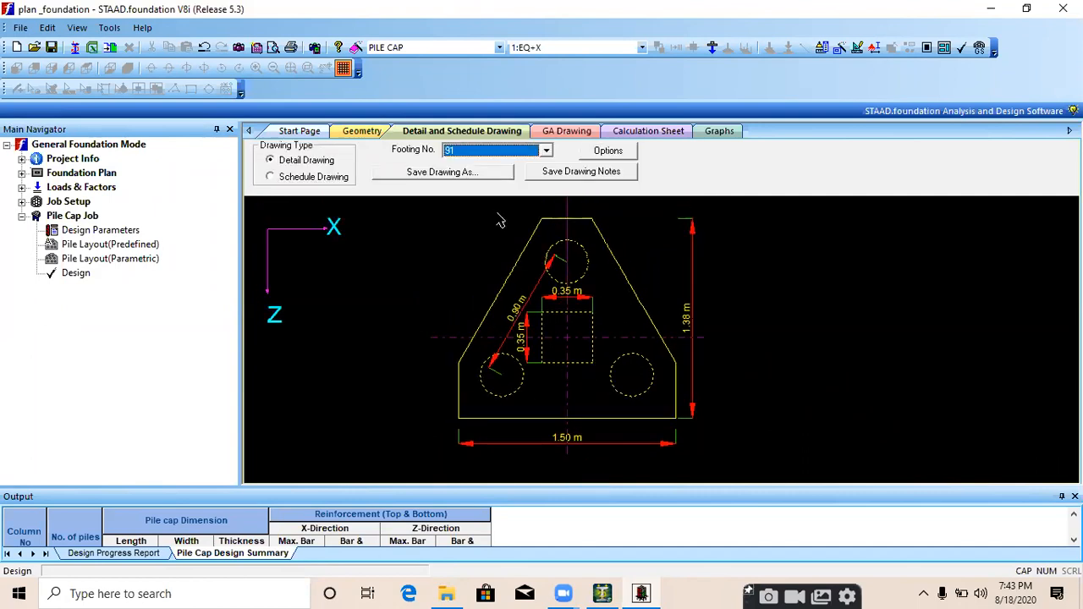
click(744, 341)
scroll(640, 360, up, 3)
scroll(640, 360, down, 3)
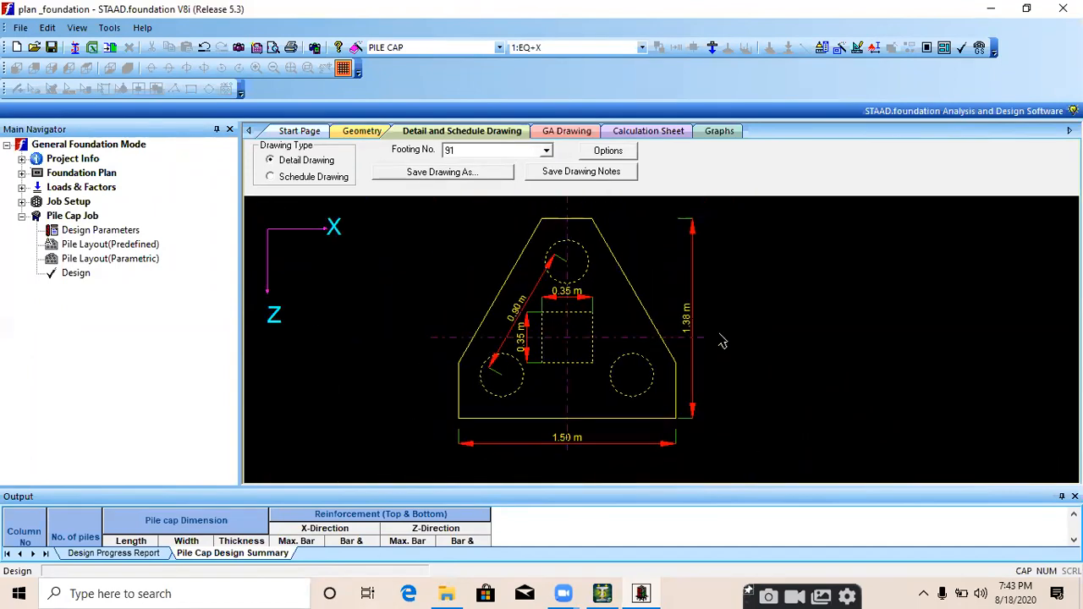
scroll(674, 341, up, 2)
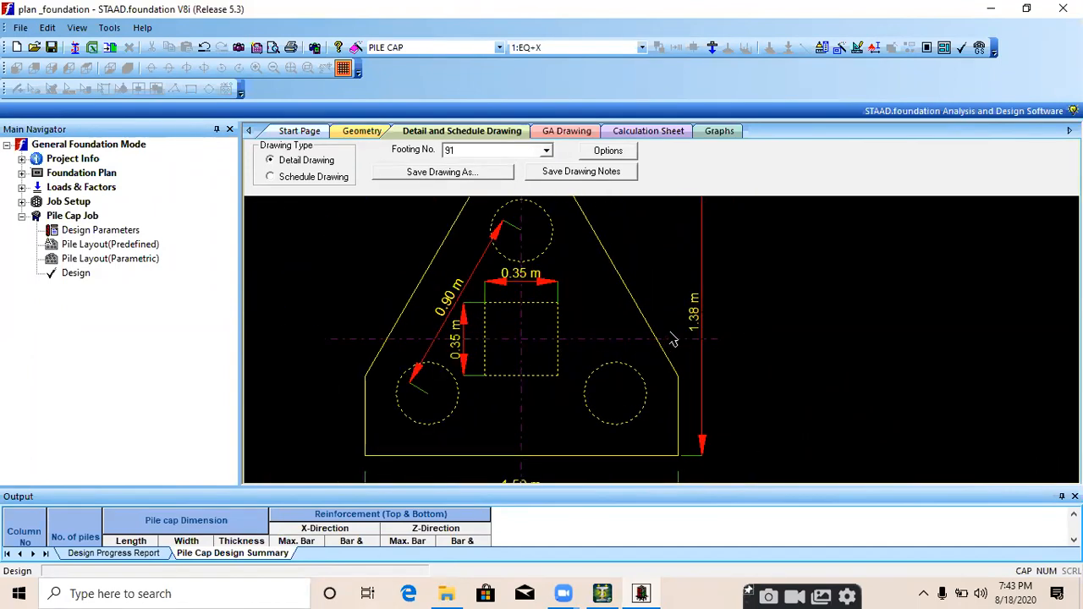
scroll(674, 340, down, 5)
scroll(614, 313, up, 4)
scroll(614, 313, up, 3)
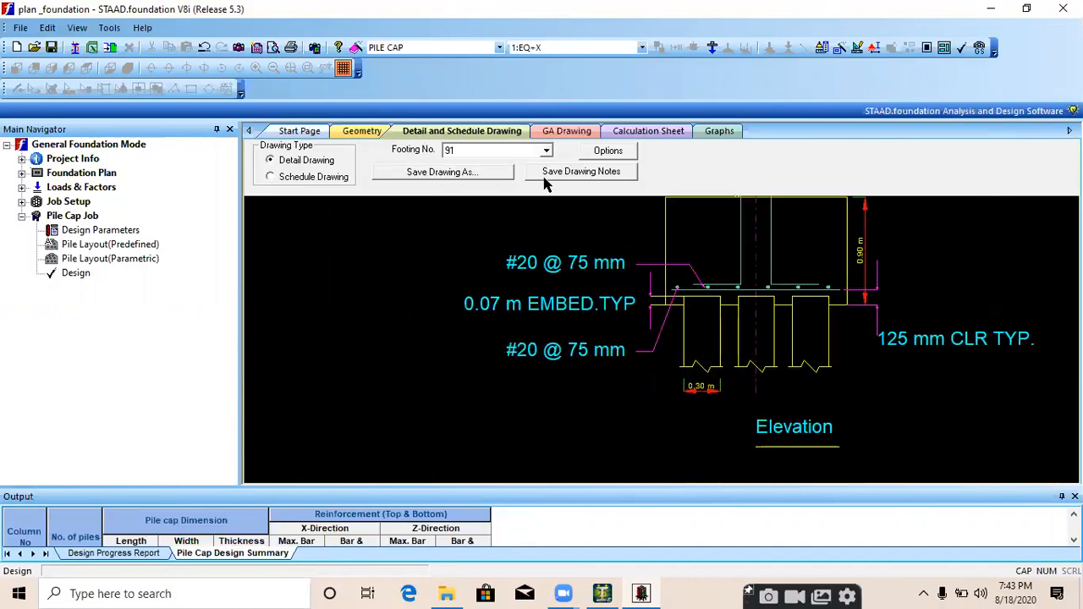
- Display the detail drawings for footings 122 and 5 and inspect the pile cap of footing 5
click(530, 152)
click(503, 235)
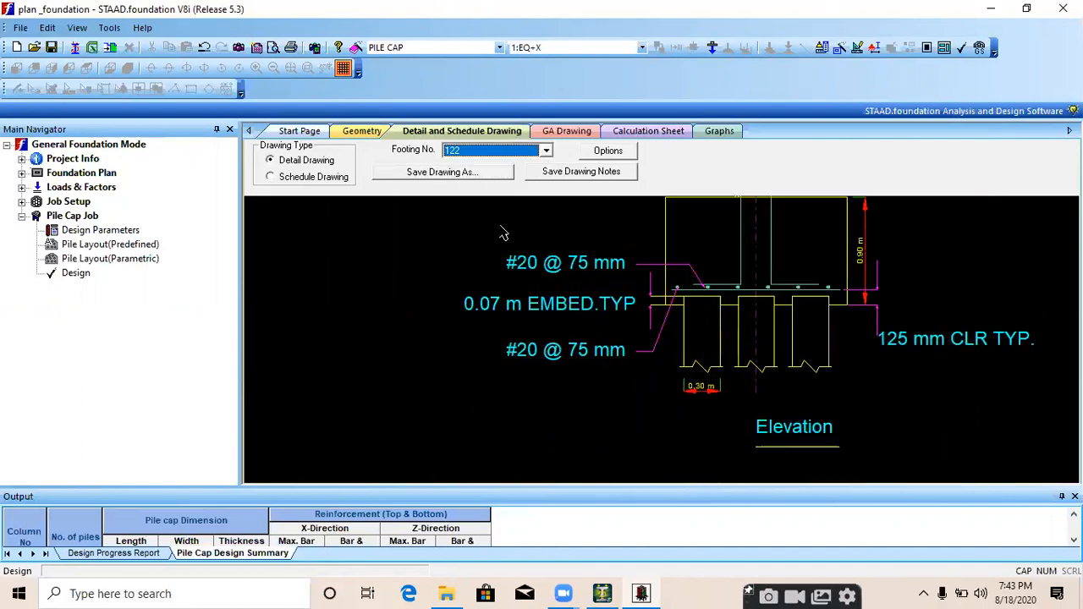
click(524, 152)
scroll(519, 243, up, 5)
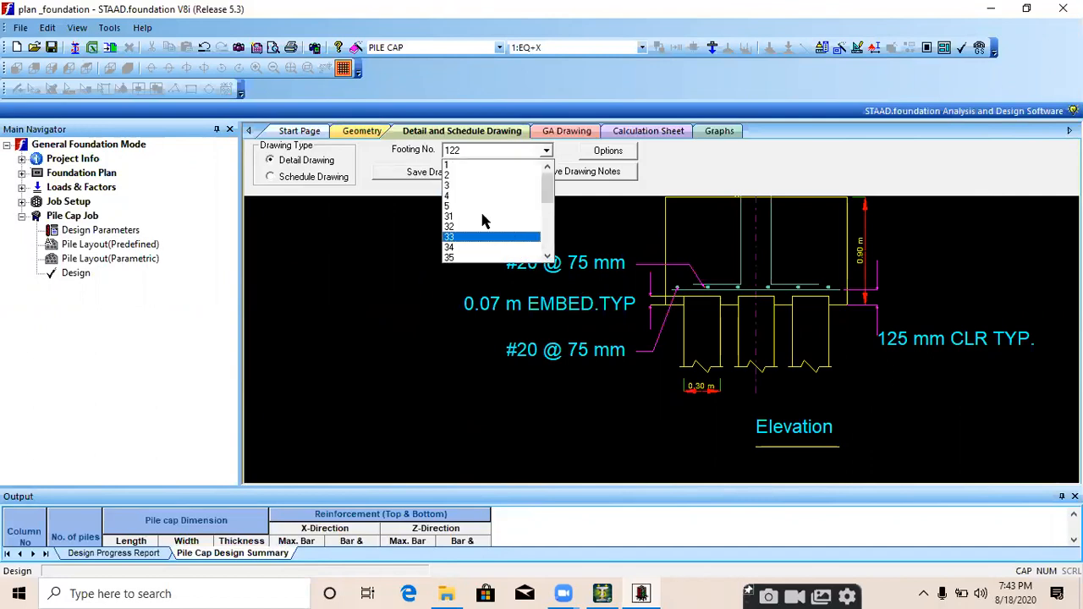
click(474, 209)
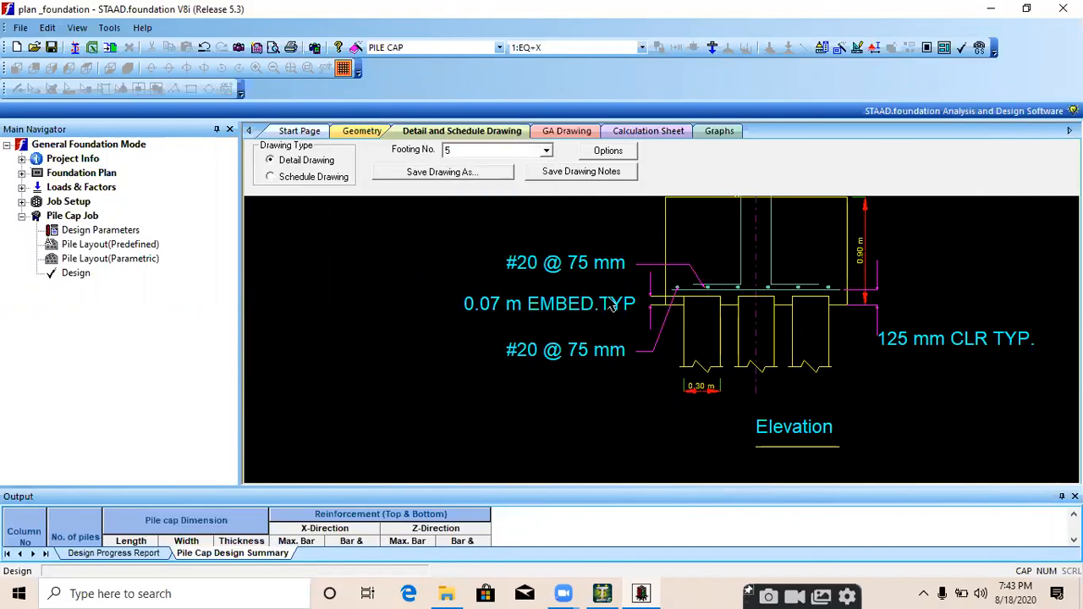
scroll(612, 301, up, 3)
scroll(611, 302, down, 7)
middle_drag(712, 328, 669, 342)
- Display the detail drawing for footing 62 and examine its reinforcement elevation and pile cap plan
click(546, 150)
click(495, 239)
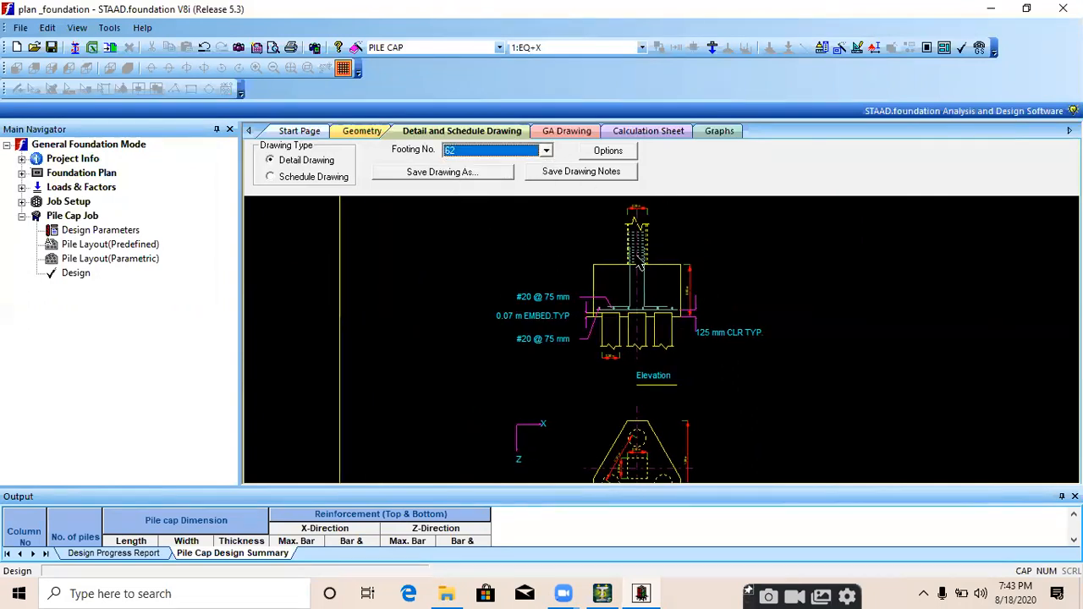
scroll(606, 313, up, 2)
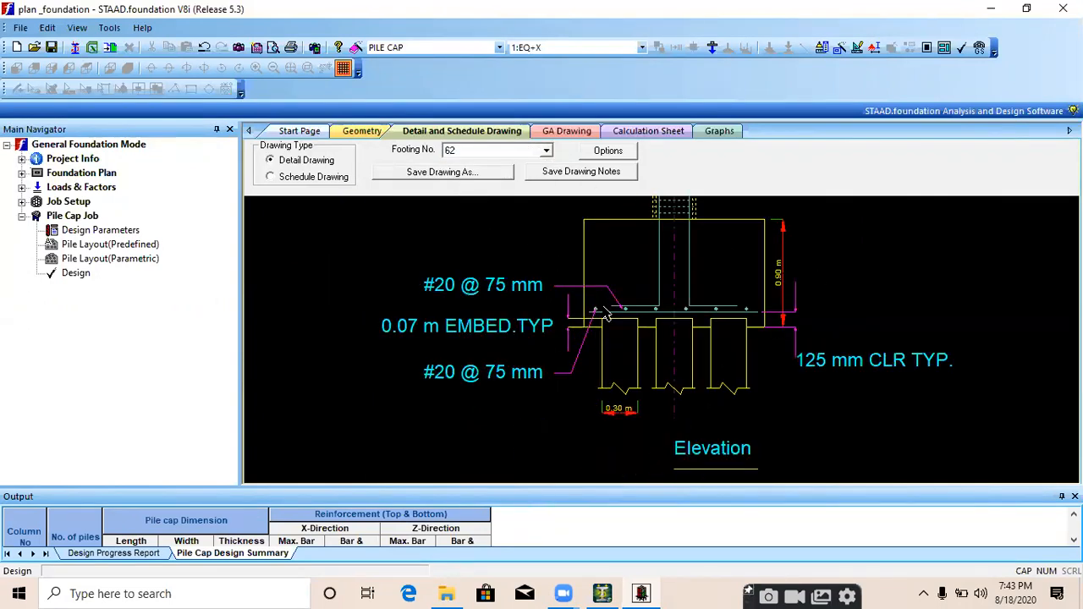
scroll(606, 313, down, 2)
middle_drag(682, 415, 679, 307)
scroll(679, 306, up, 2)
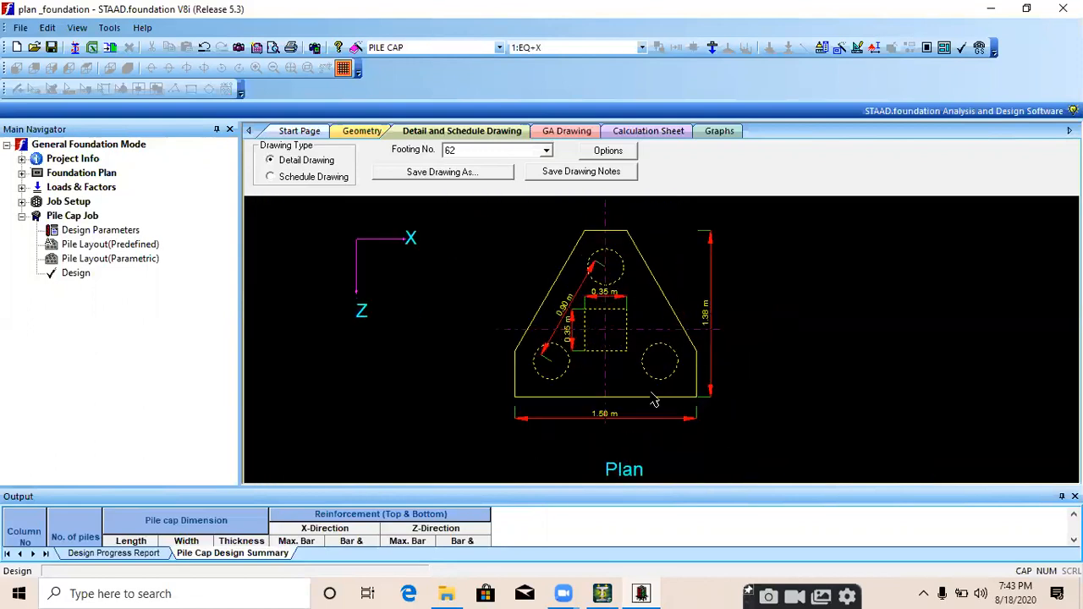
scroll(656, 380, down, 3)
middle_drag(634, 251, 681, 451)
scroll(641, 380, up, 3)
middle_drag(666, 406, 728, 335)
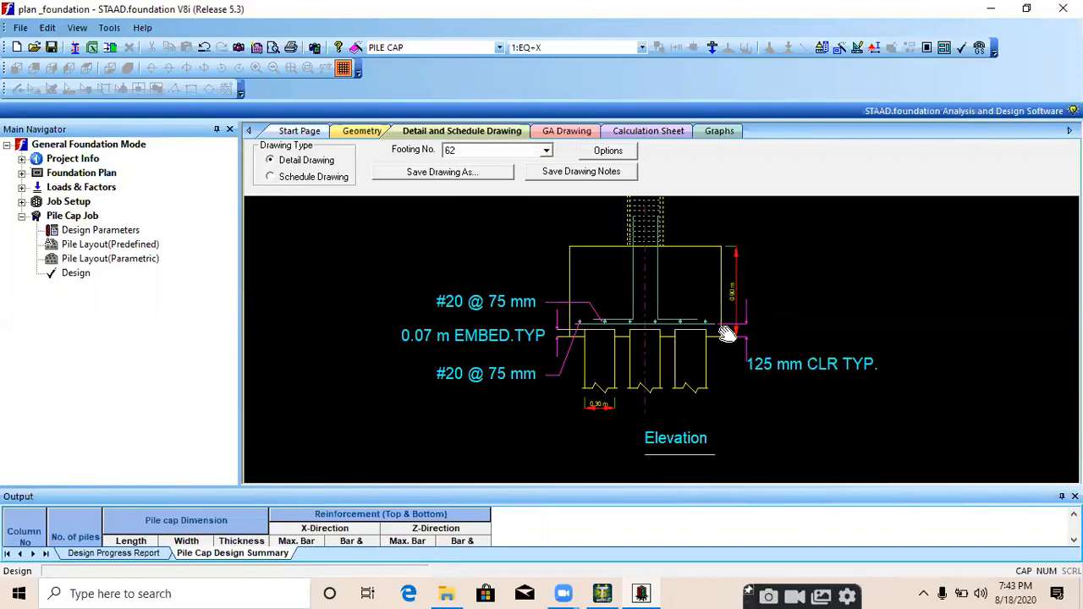
- Look through the GA drawing, the calculation sheet and the graphs of the pile cap job
click(577, 136)
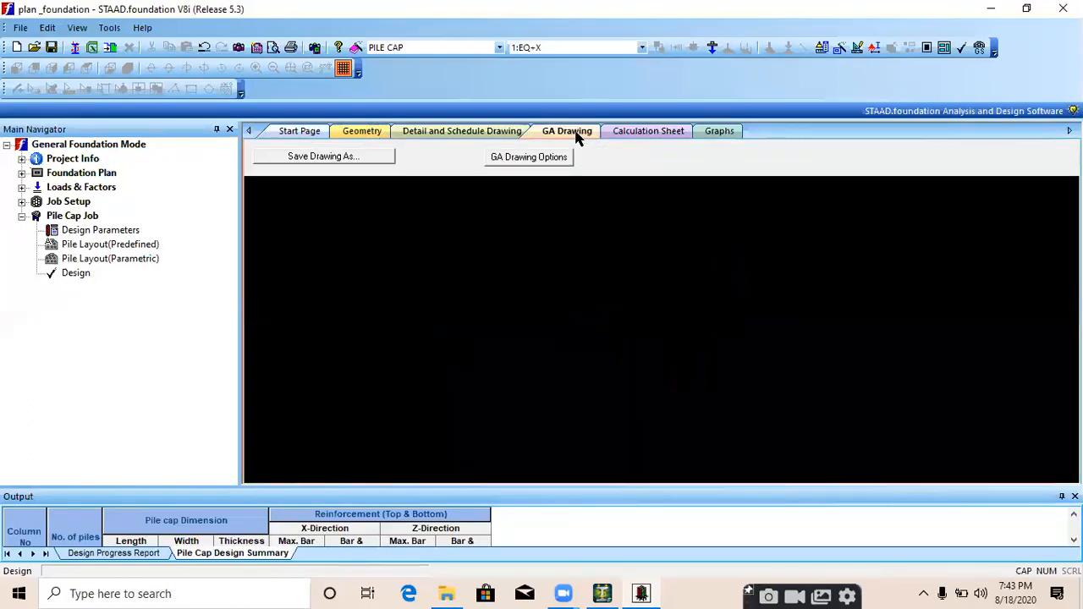
click(667, 138)
scroll(650, 334, down, 15)
scroll(653, 340, down, 20)
scroll(652, 343, down, 3)
click(720, 131)
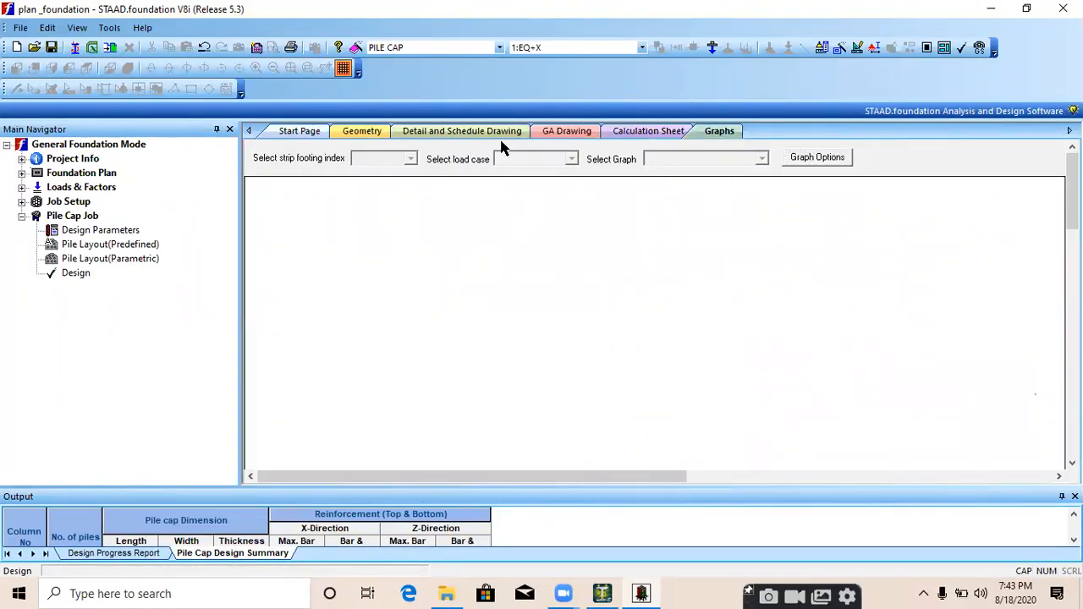
- Return to the detail drawing of footing 62 and examine the reinforcement in the pile cap elevation
click(479, 133)
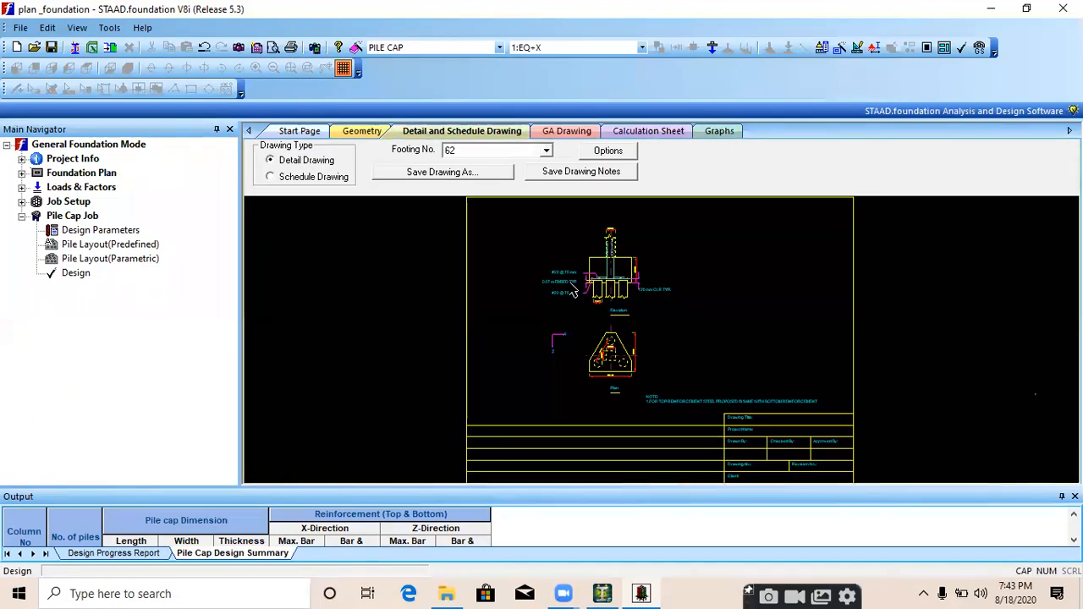
scroll(573, 289, up, 5)
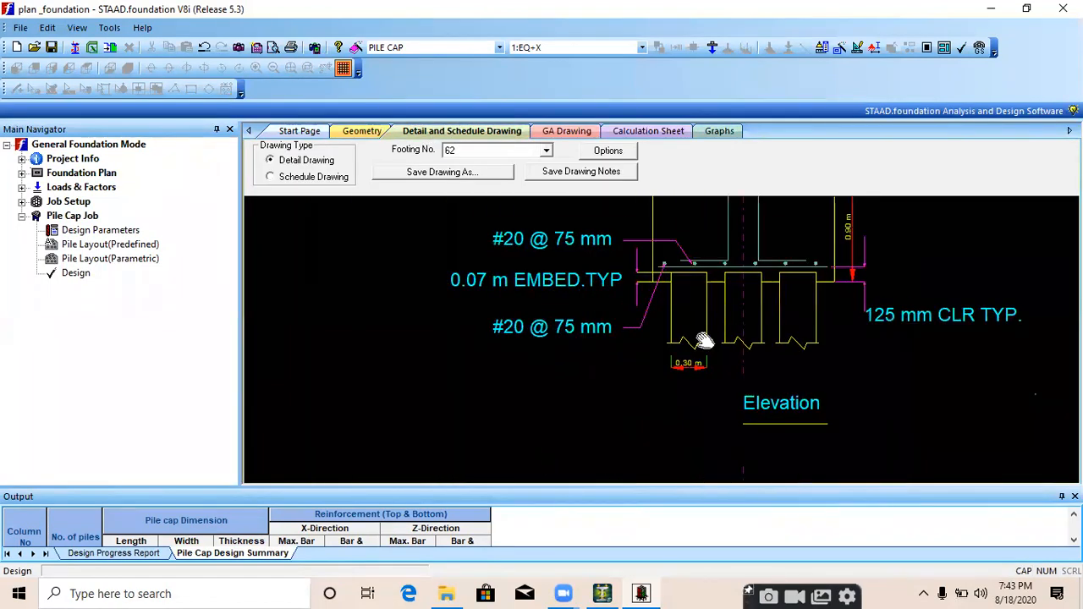
middle_drag(704, 341, 656, 372)
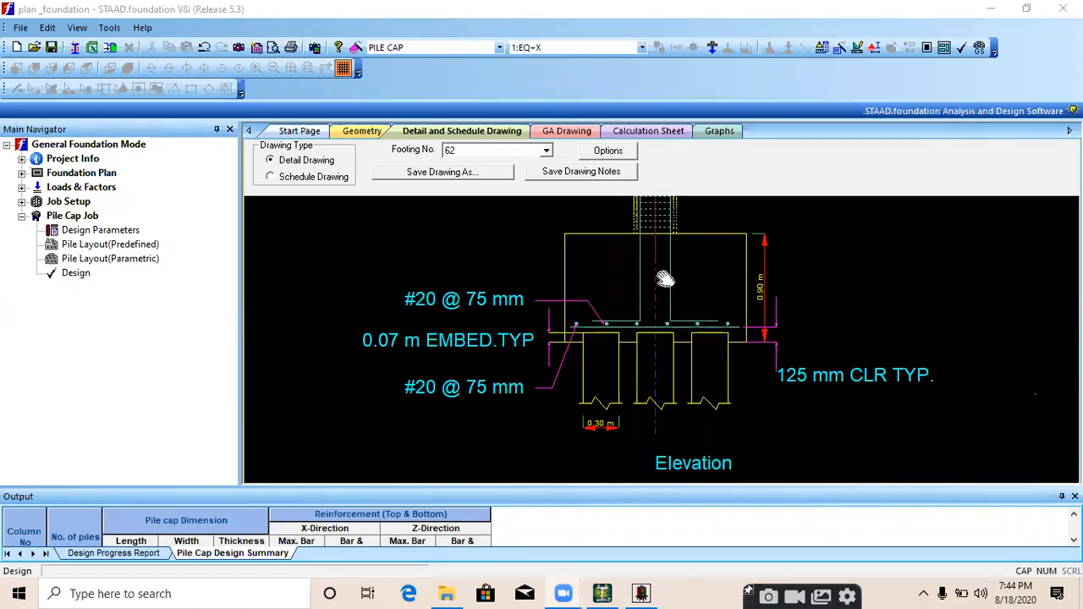
drag(666, 269, 664, 285)
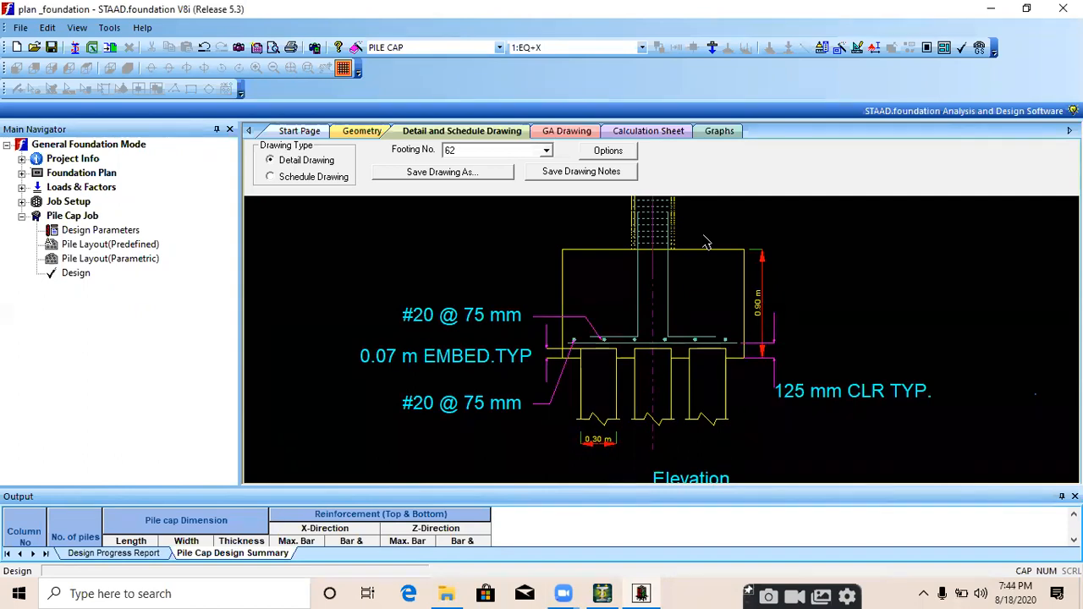
- Compare the detail drawings of several other footings, including 94, and finish on footing 121
click(545, 150)
click(523, 227)
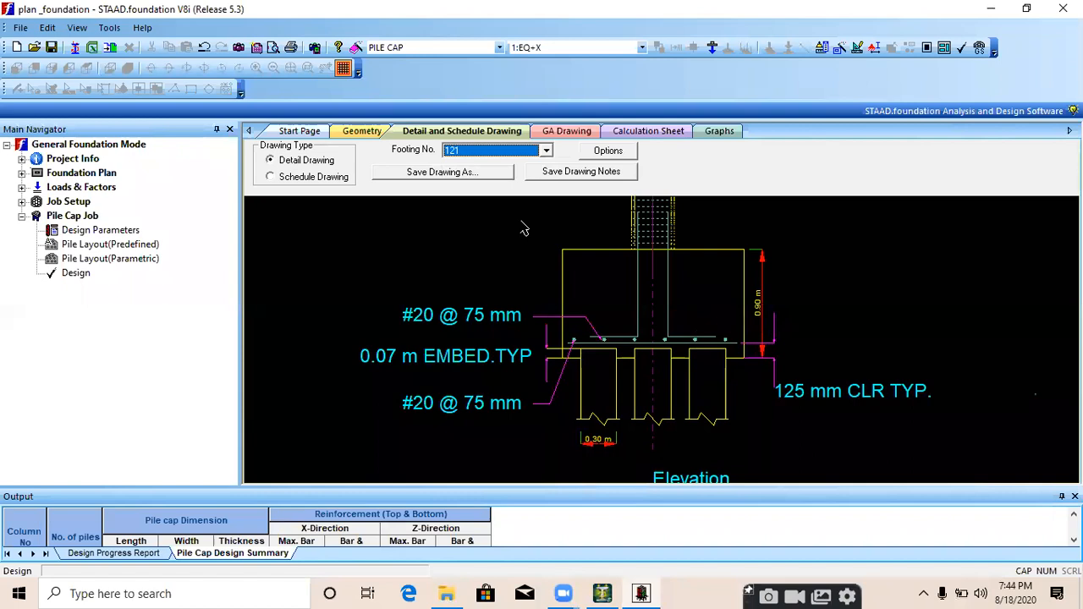
click(546, 150)
click(510, 219)
click(546, 151)
click(513, 196)
click(535, 154)
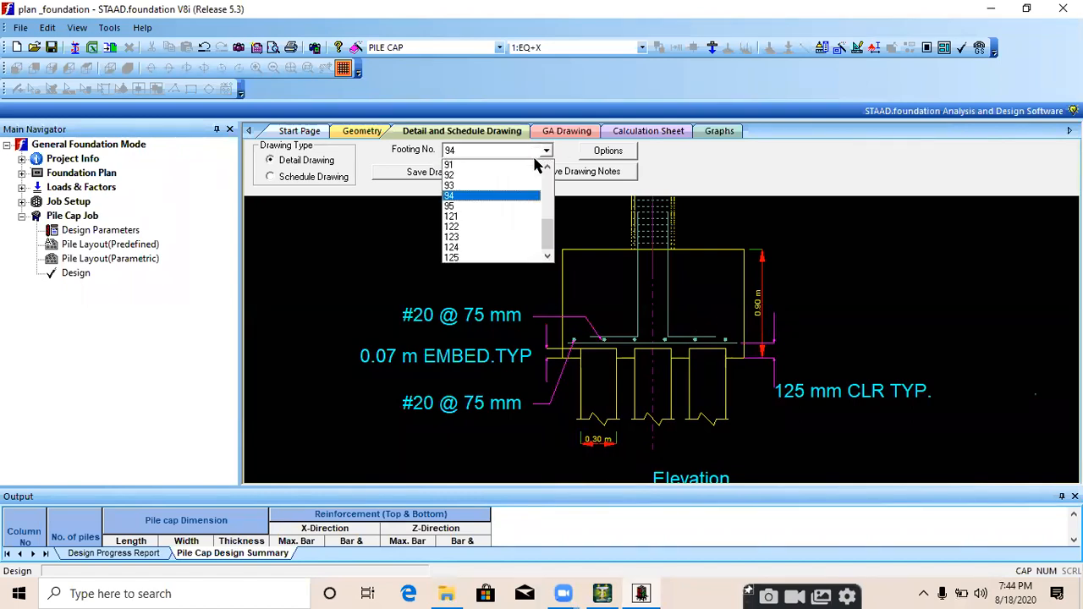
click(515, 197)
click(546, 151)
click(517, 217)
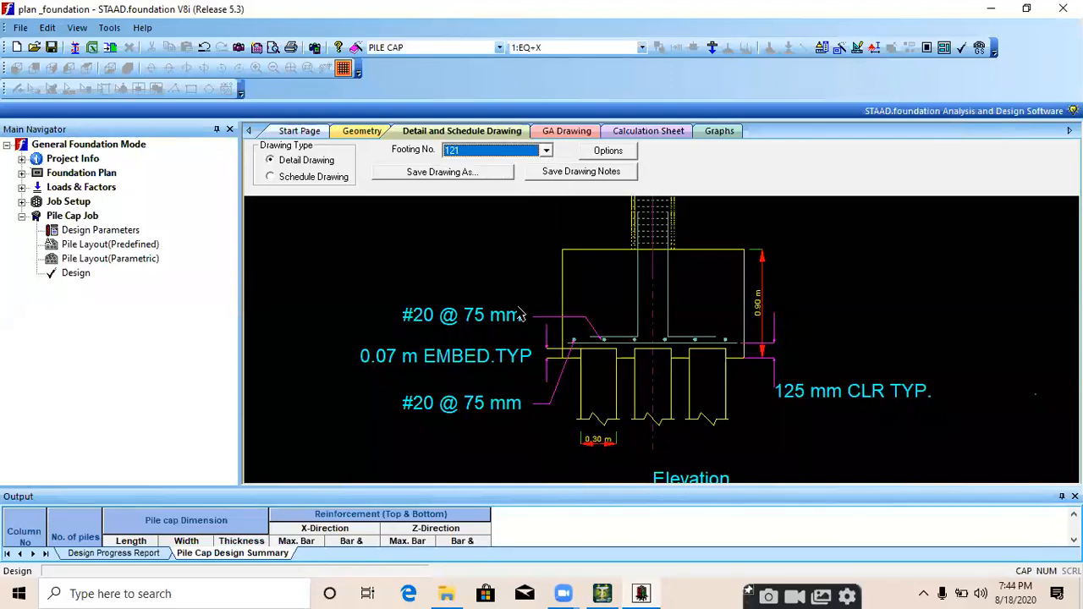
- Switch to STAAD.Pro, select the leftmost corner support node of the building frame, and enter Postprocessing mode with the default results setup
click(609, 594)
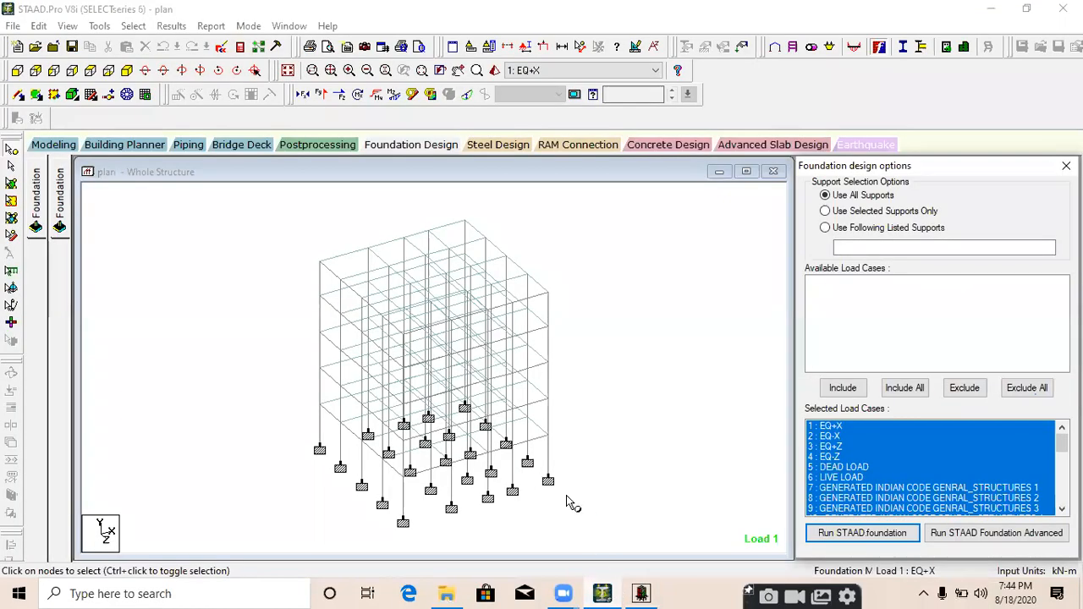
click(321, 442)
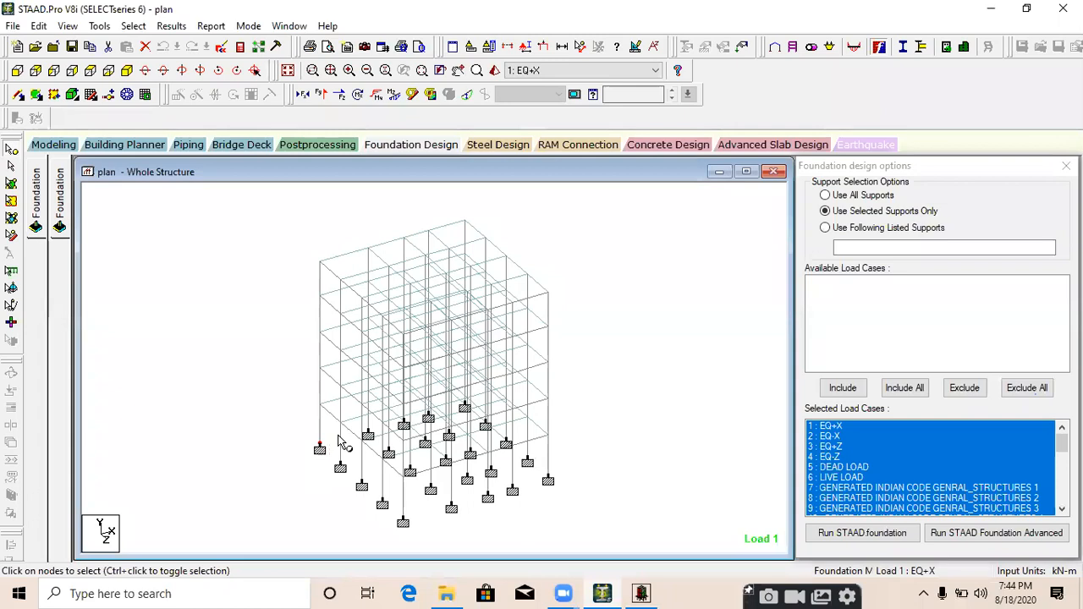
drag(327, 435, 304, 468)
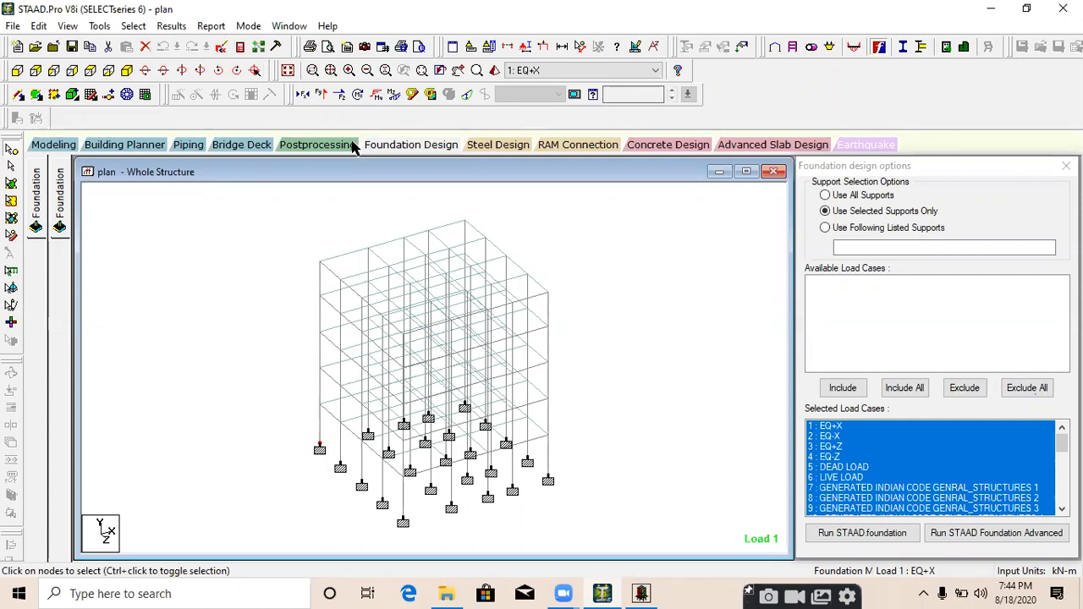
click(298, 145)
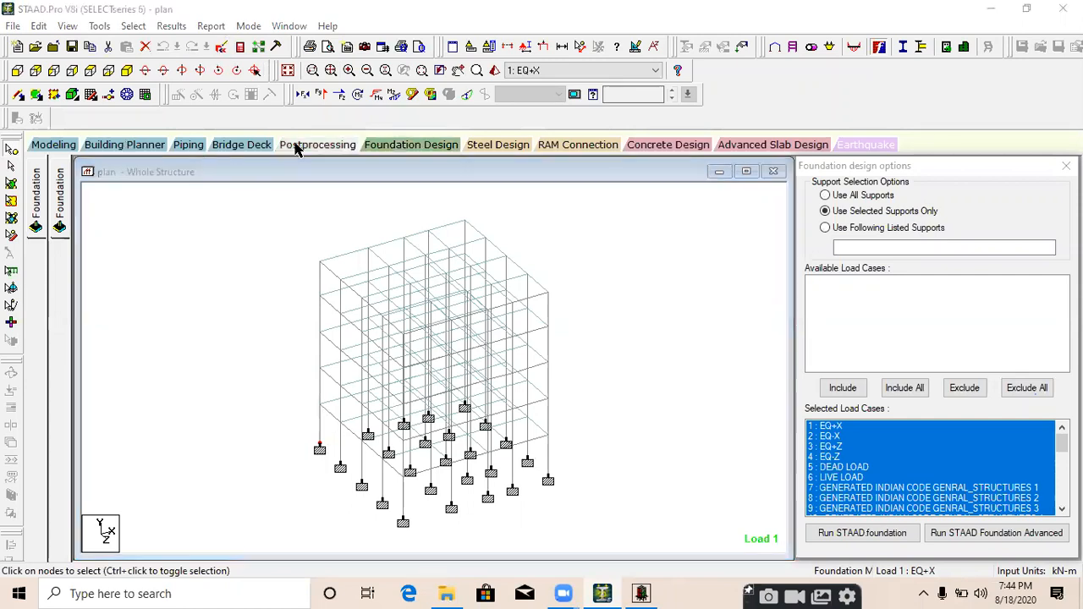
click(569, 419)
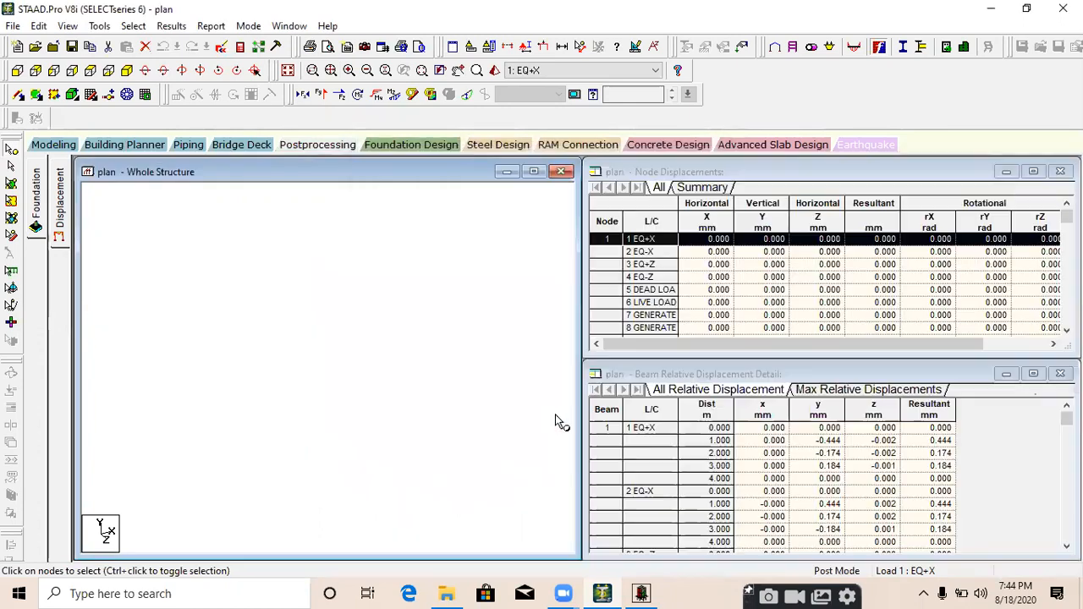
- Display the support reactions and limit the structure view to the selected corner support
click(63, 280)
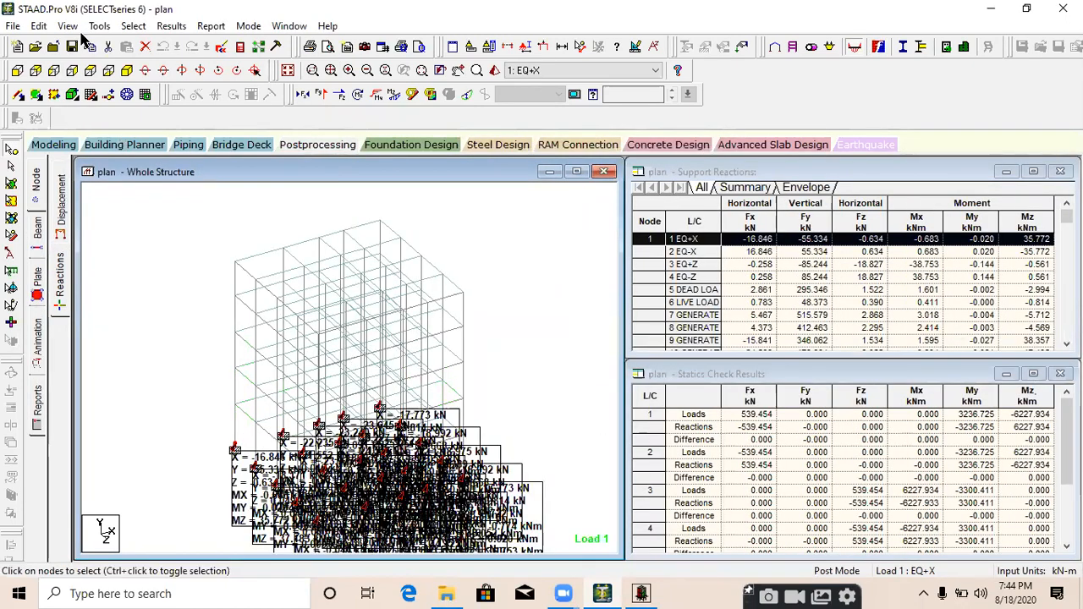
click(67, 26)
click(102, 74)
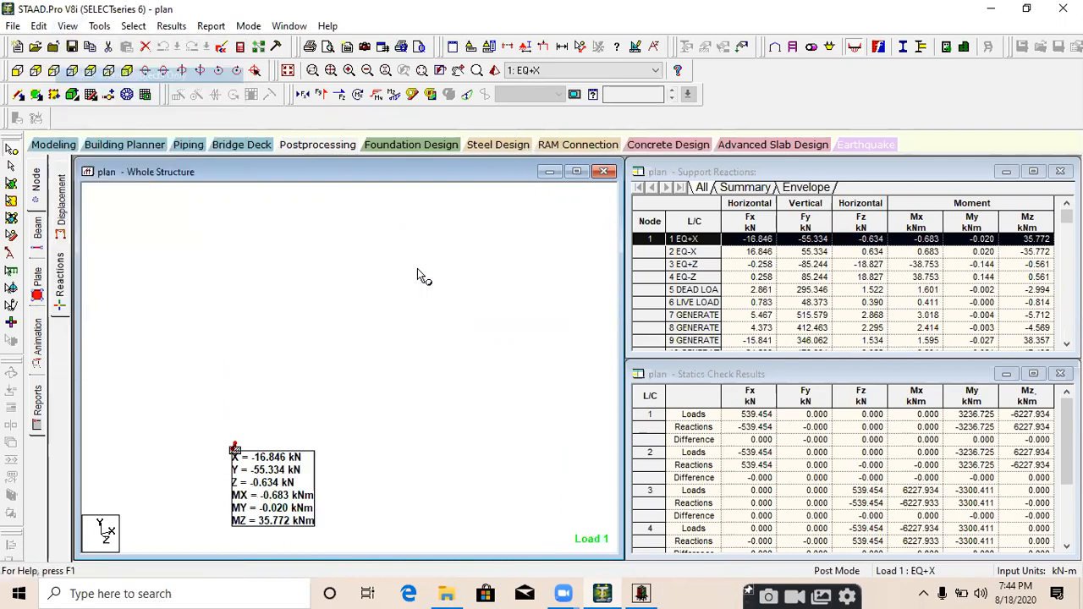
- Show the reactions for load case 1: EQ+X and view the summary of the support reactions
click(592, 72)
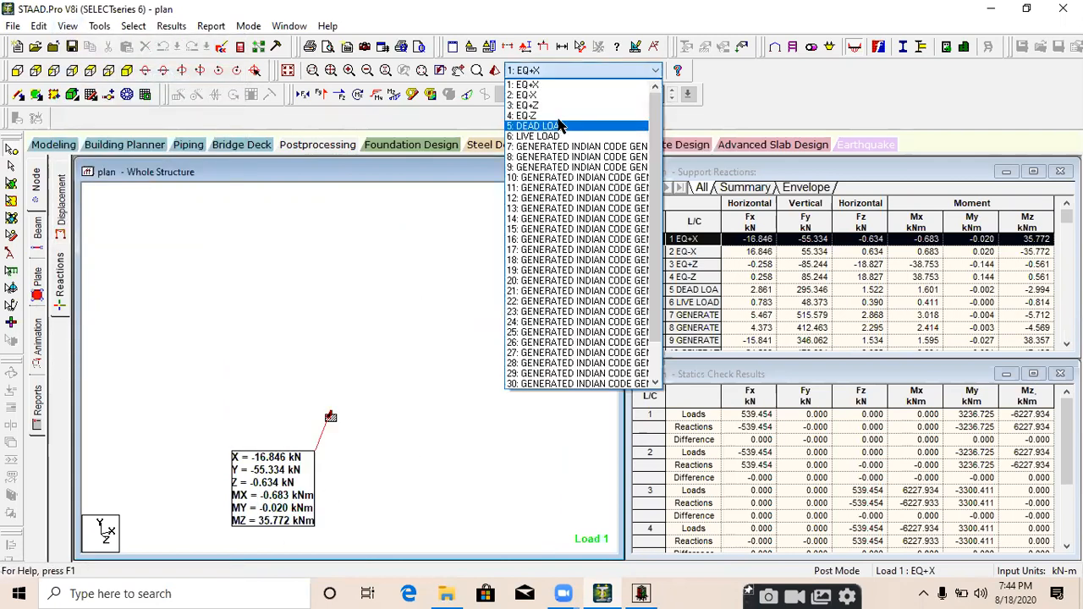
click(560, 85)
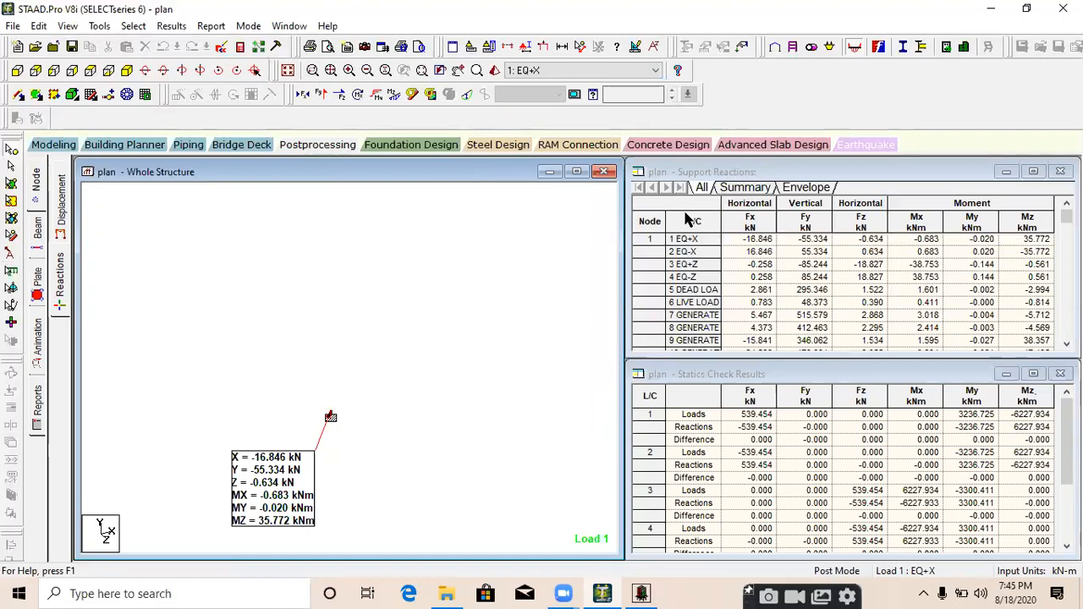
click(747, 188)
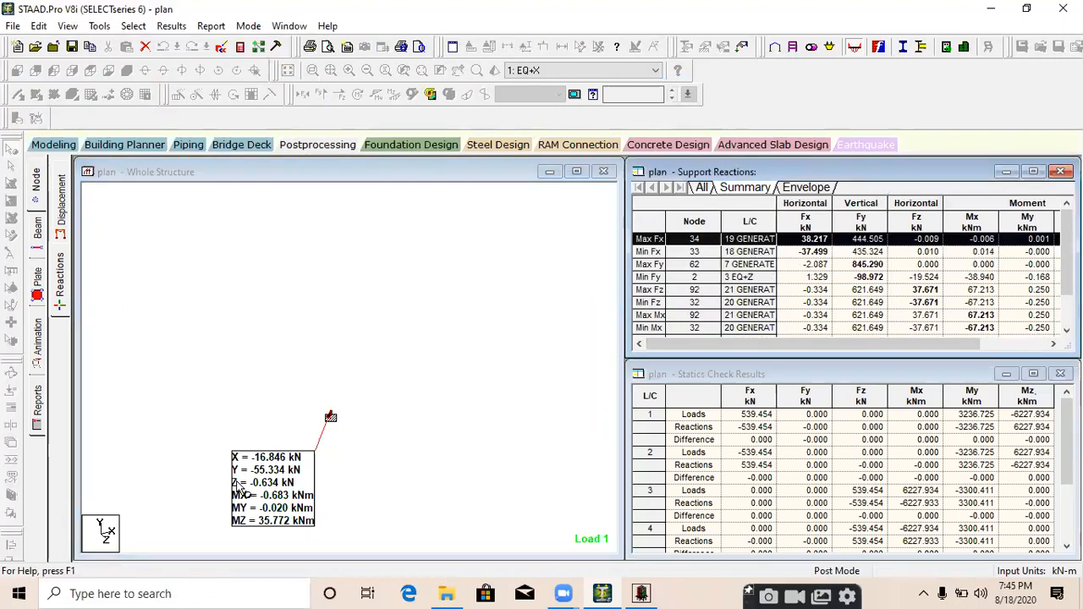
click(332, 418)
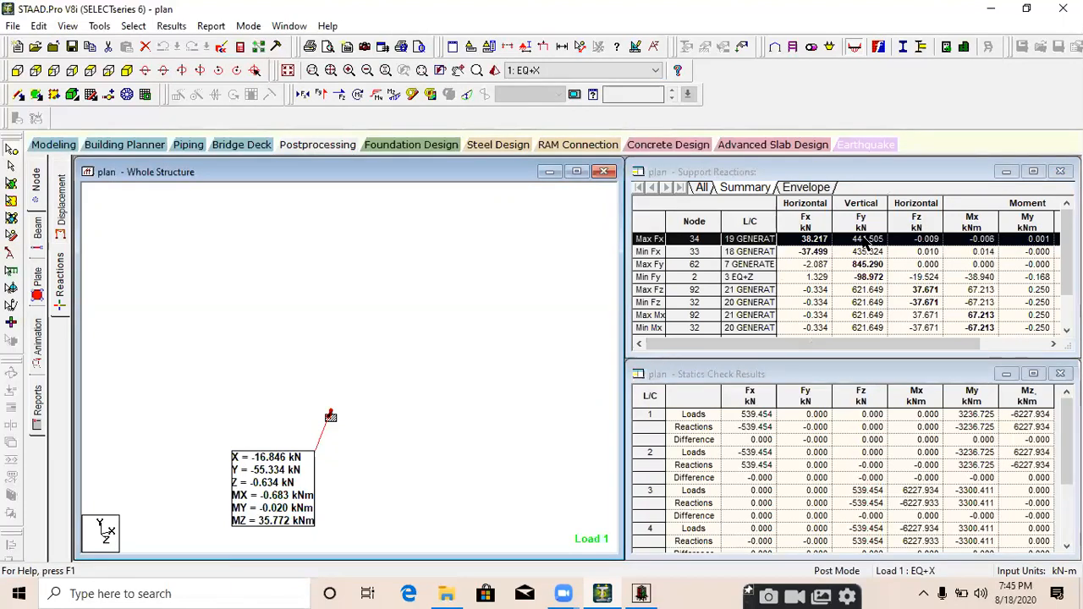
- Review the pile cap design parameters and predefined pile layout in STAAD.foundation without auto-saving, comparing the pile capacities with the reactions in STAAD.Pro
click(643, 593)
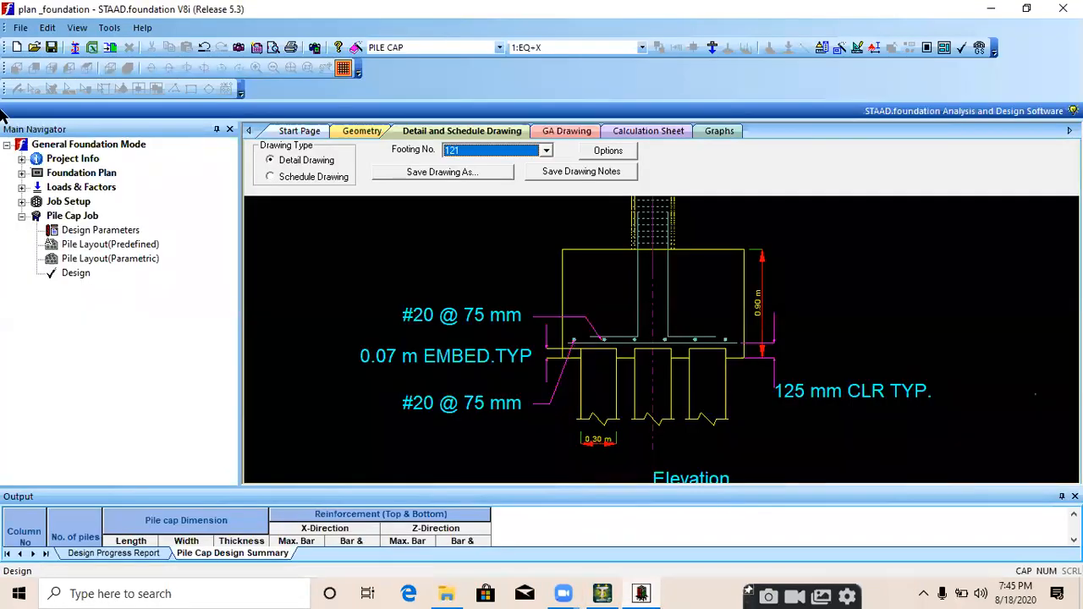
click(83, 231)
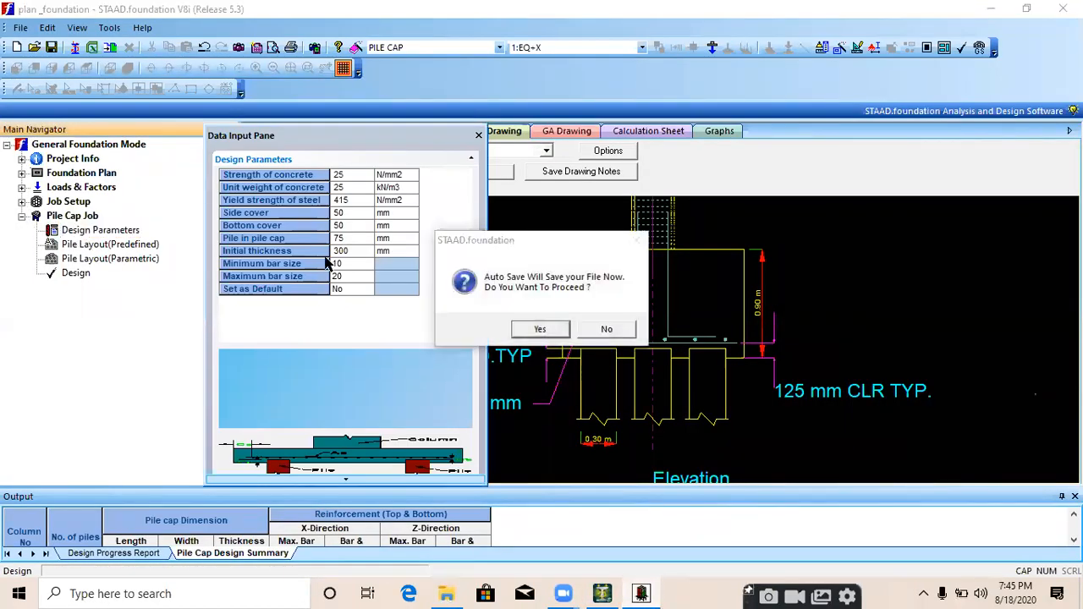
click(607, 329)
click(86, 243)
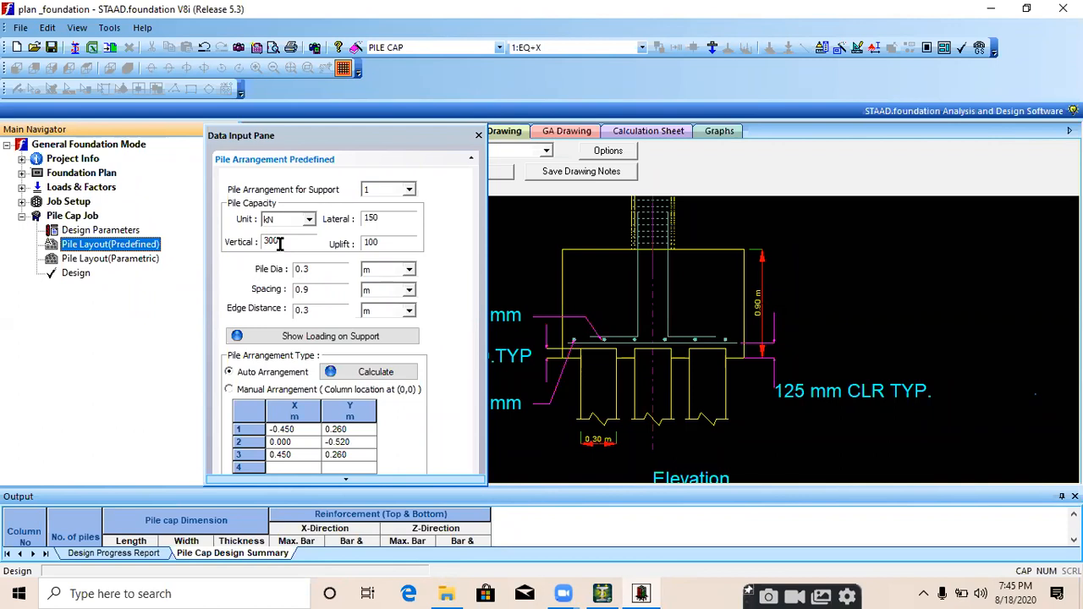
click(602, 593)
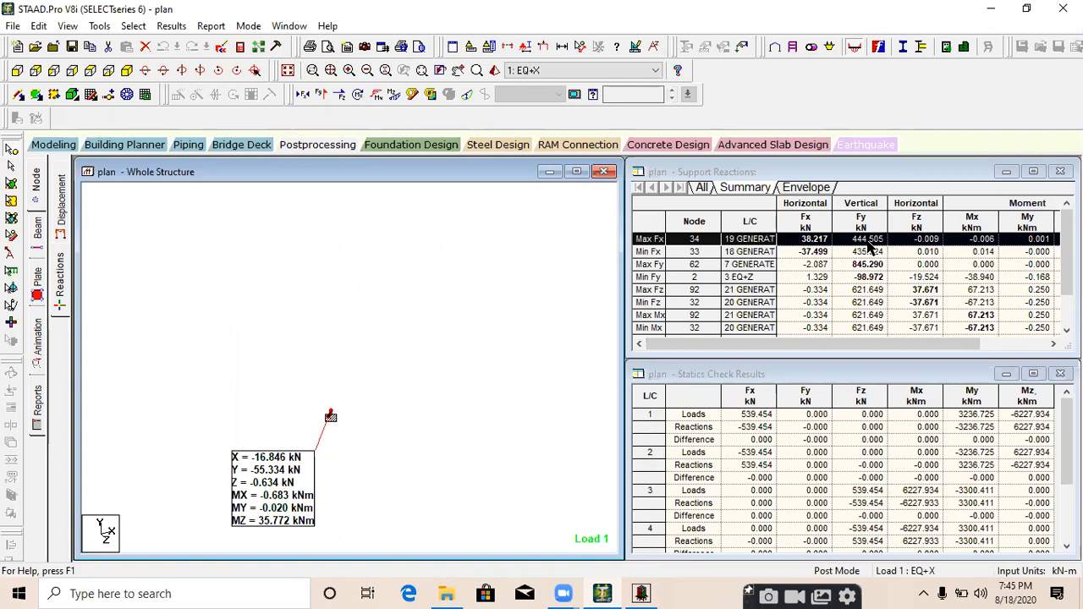
click(992, 9)
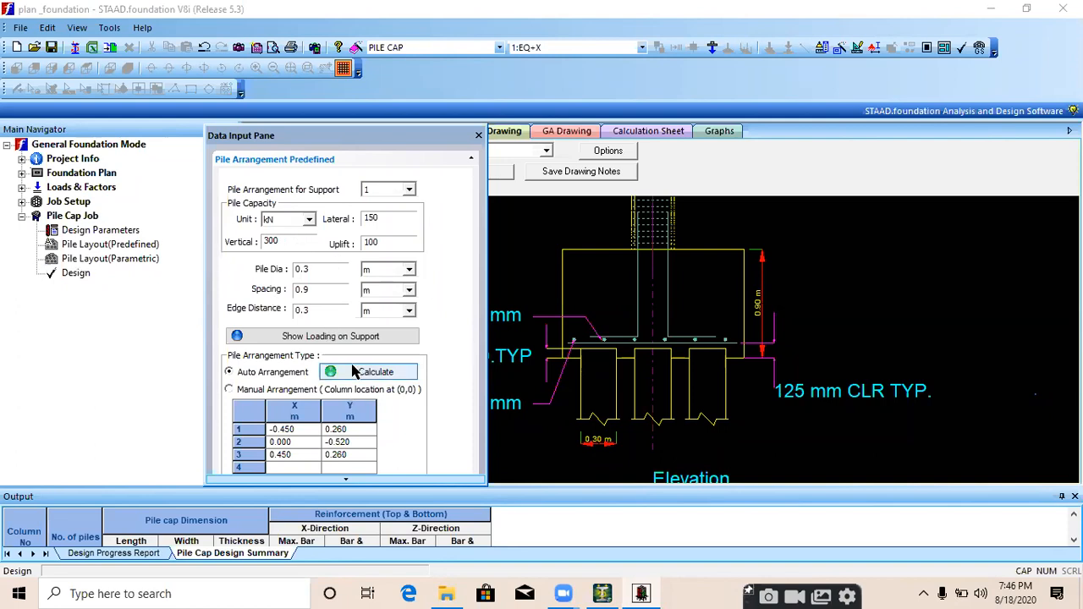
- Preview the auto pile arrangements for support 1 at 300 kN vertical capacity and again at 600 kN, without accepting either
click(359, 373)
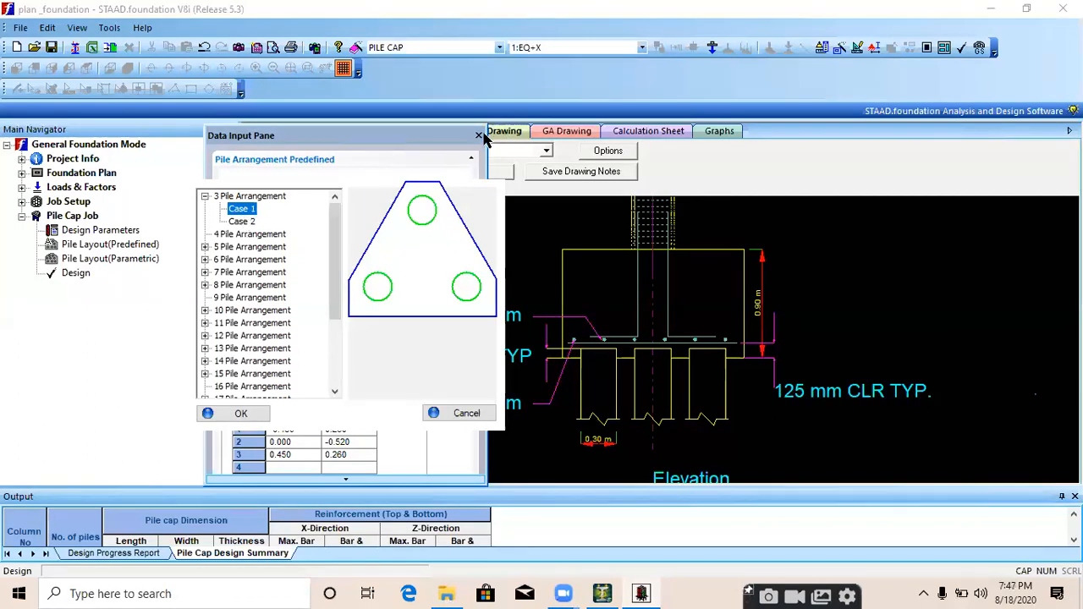
click(465, 414)
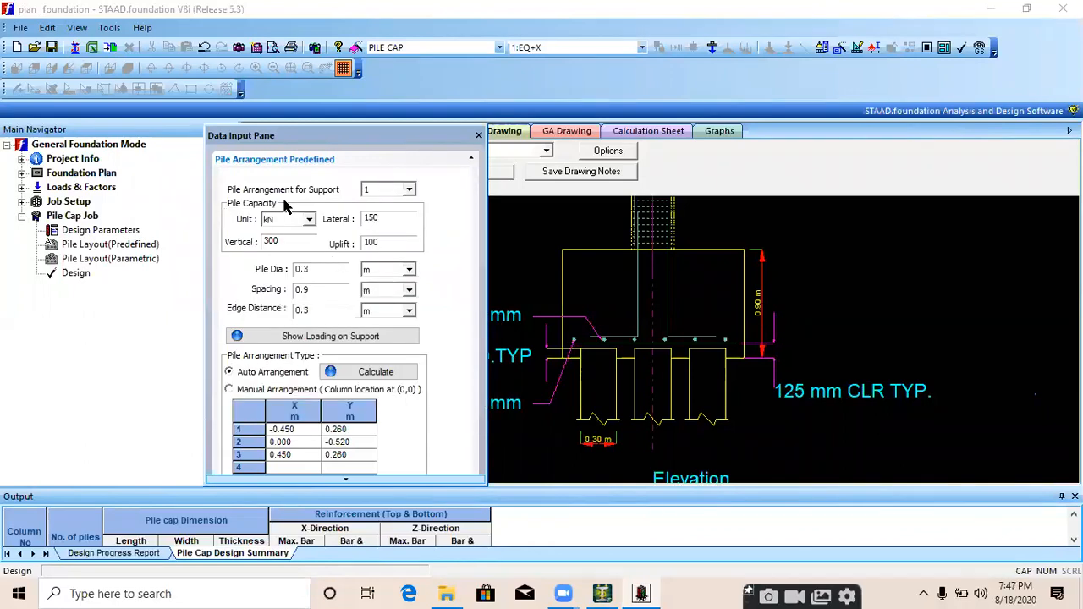
double_click(290, 242)
text(600)
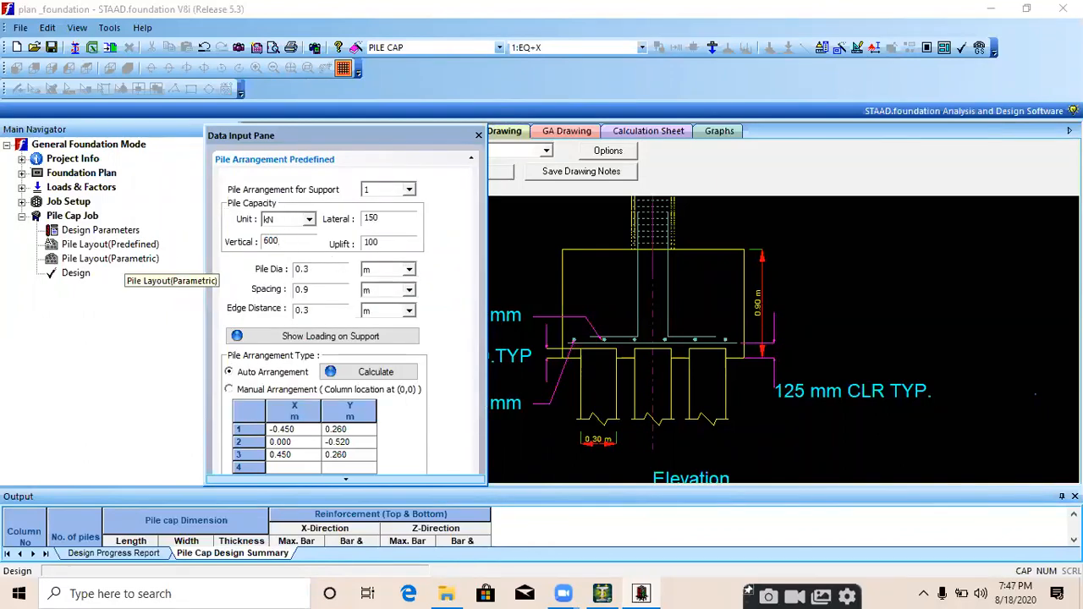
click(376, 373)
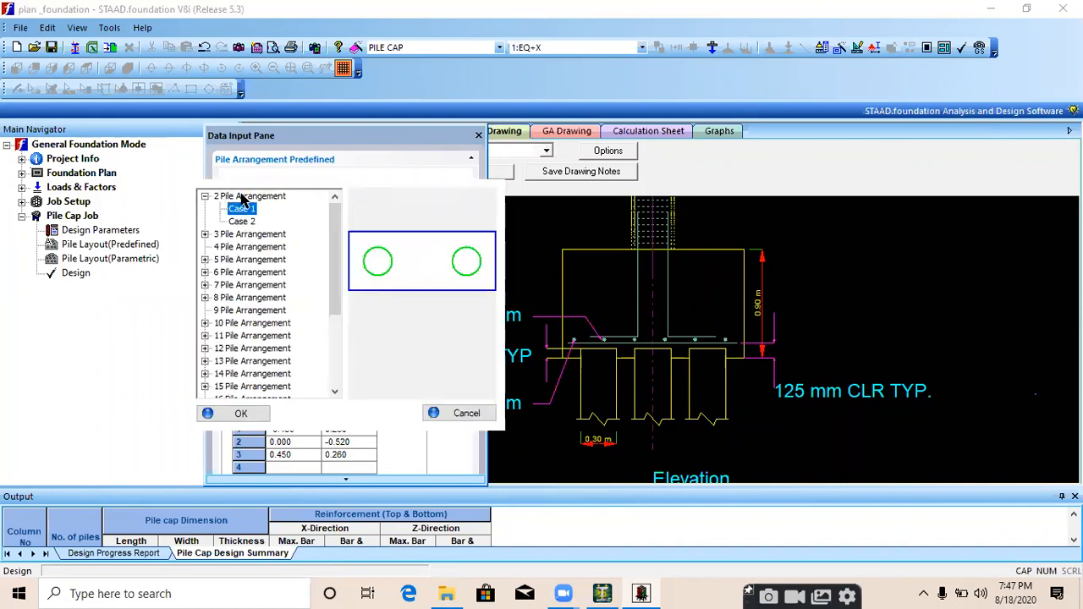
click(430, 414)
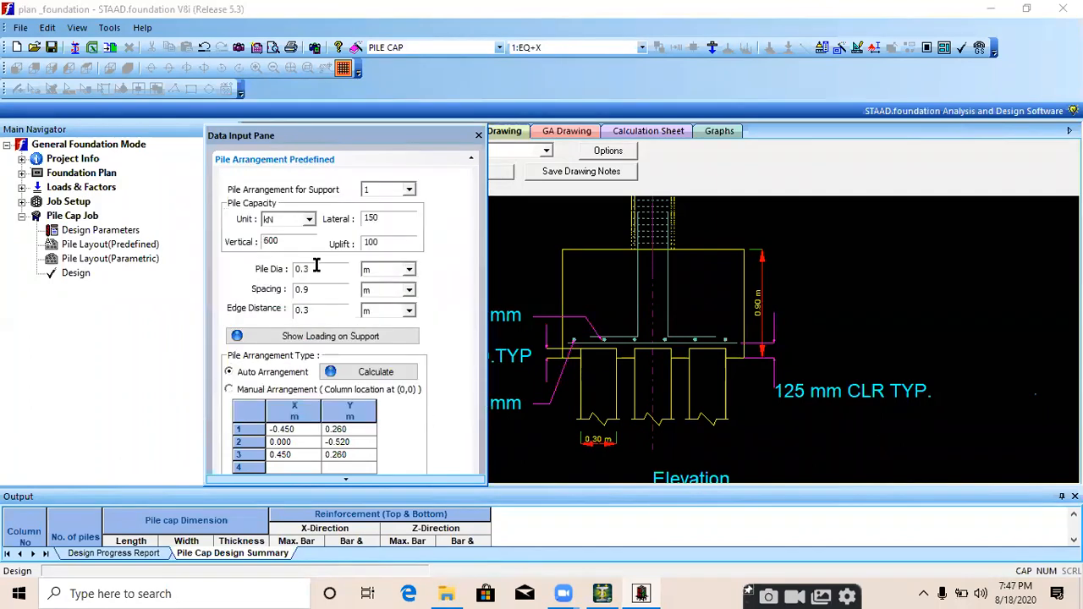
- Set the vertical pile capacity back to 300 kN, preview the auto arrangement for support 1, and close the pile layout data
double_click(271, 242)
text(300)
click(376, 374)
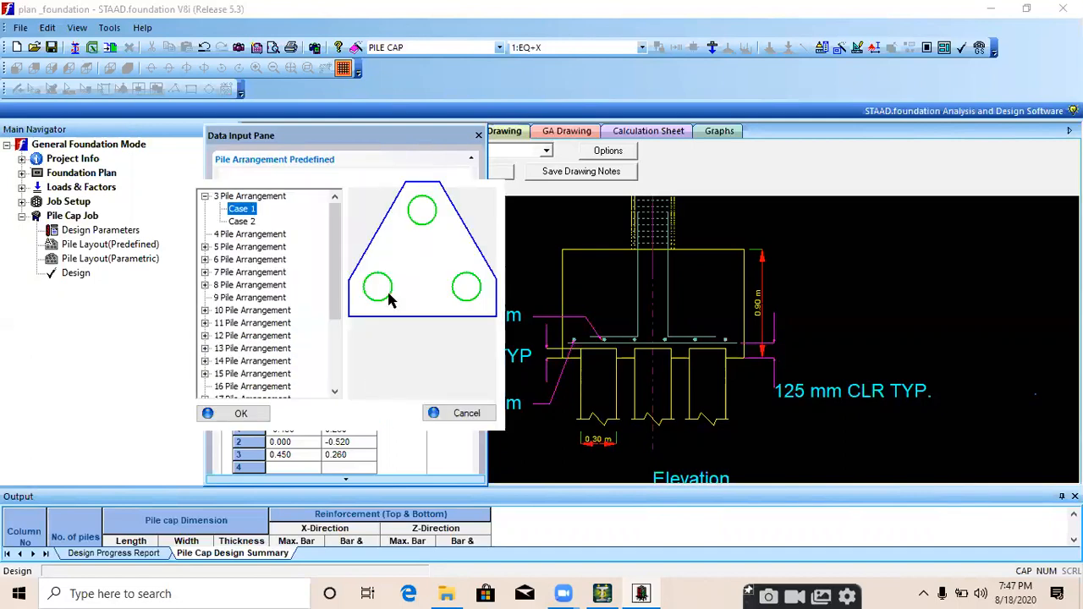
click(440, 413)
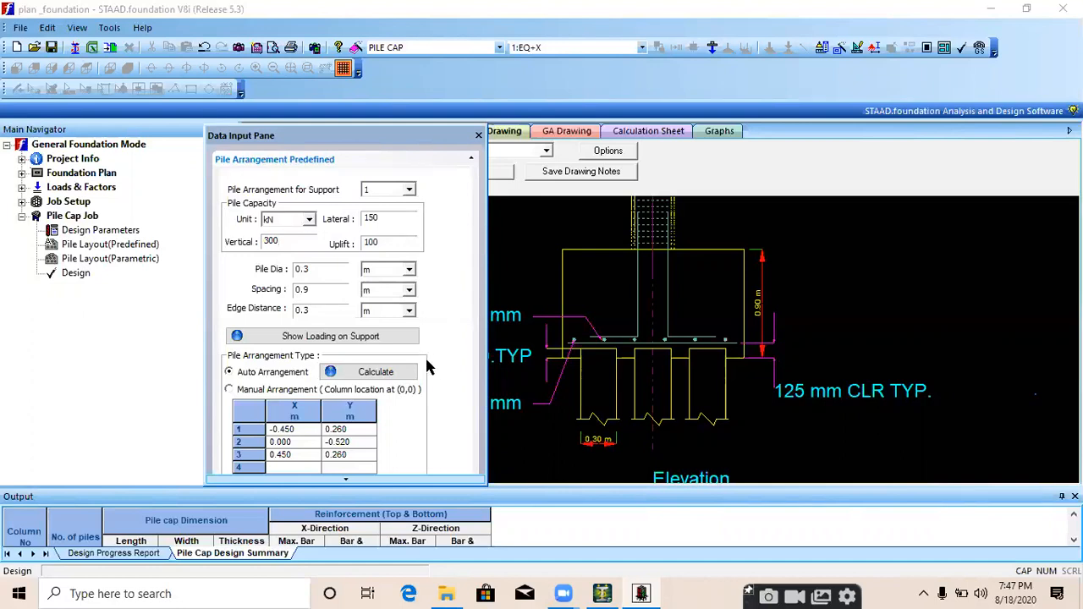
scroll(427, 359, down, 1)
click(479, 136)
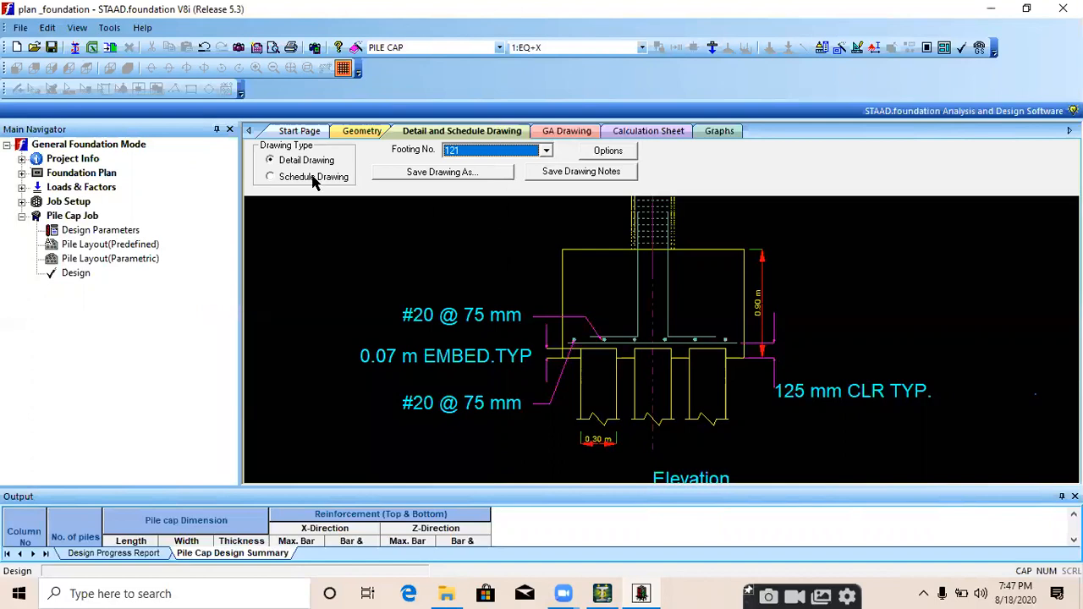
- Examine the plan view of the pile cap in the detail drawing of footing 121
scroll(683, 434, up, 2)
scroll(684, 433, down, 1)
scroll(684, 432, down, 3)
middle_drag(687, 442, 660, 258)
middle_drag(682, 406, 671, 343)
scroll(671, 343, up, 2)
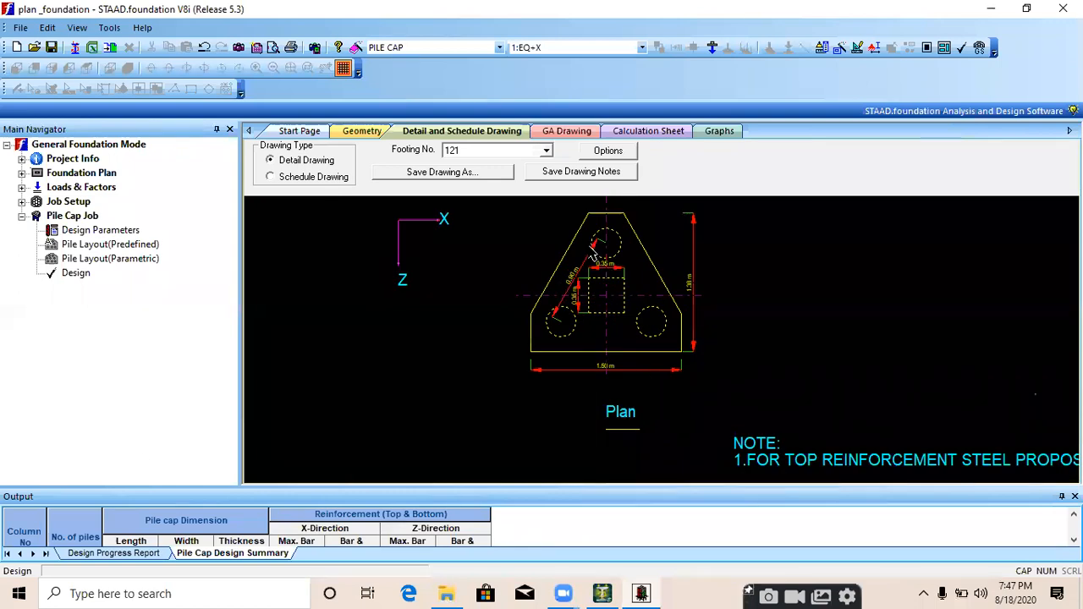
- Show the detail drawing of footing 122 to compare its pile cap plan with footing 121
click(546, 150)
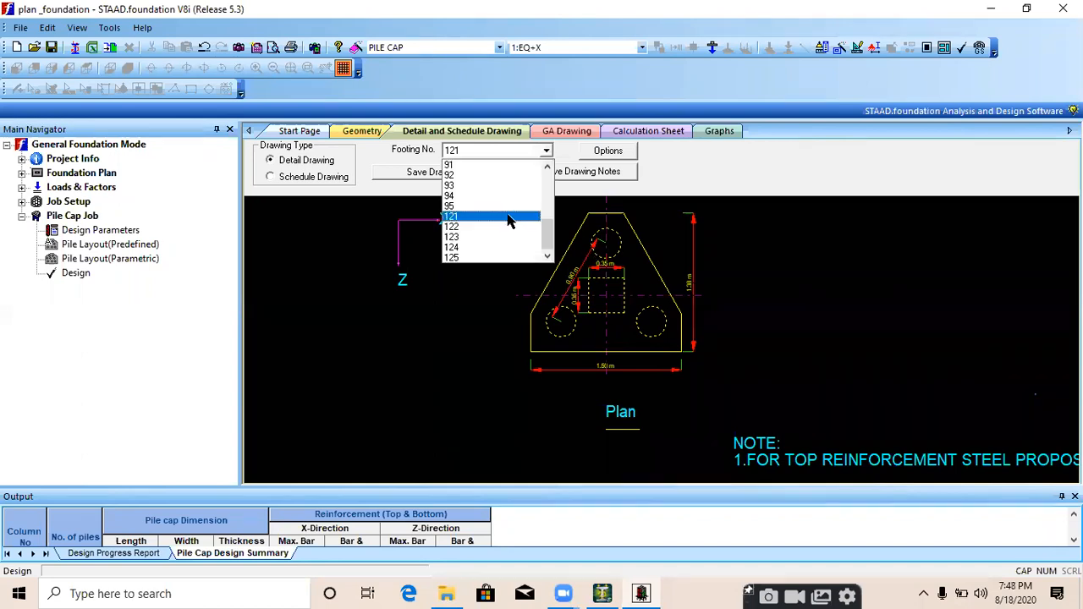
click(582, 336)
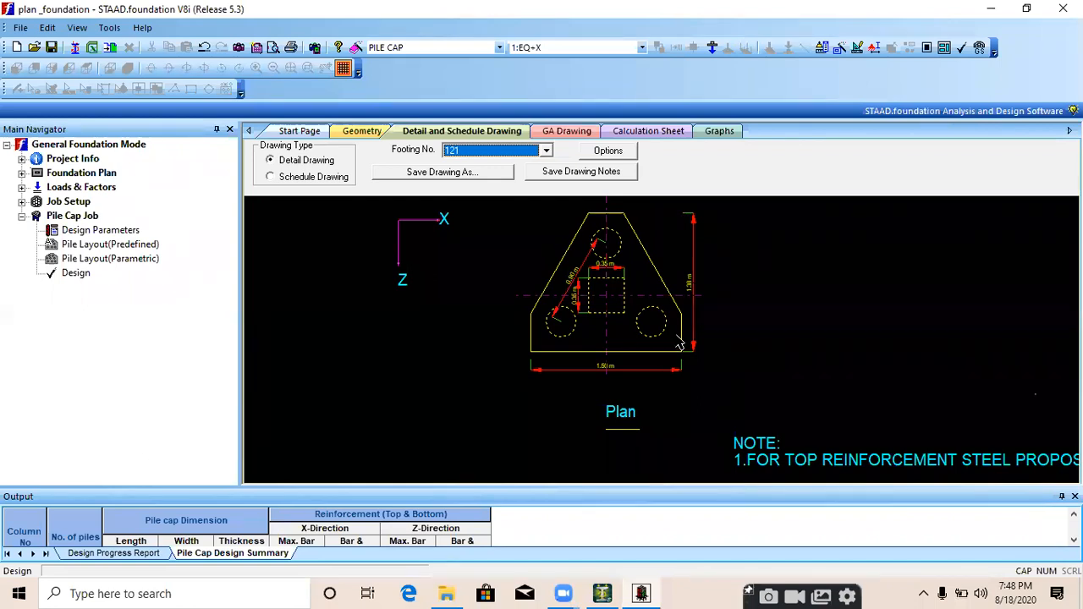
click(545, 150)
click(501, 234)
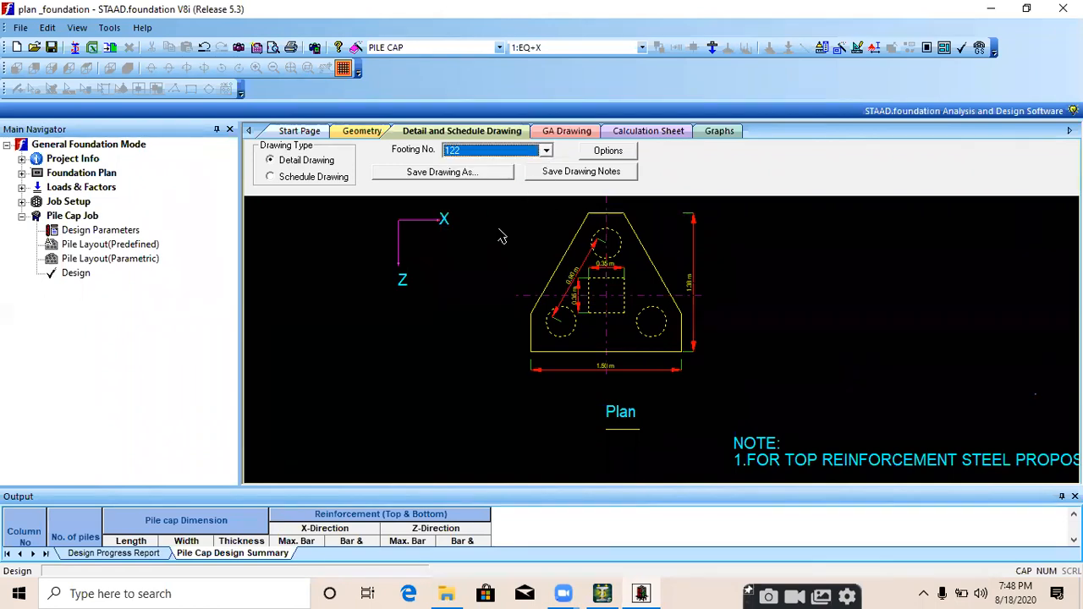
click(547, 149)
click(508, 227)
- Switch to STAAD.Pro and display the whole structure again
click(992, 8)
click(602, 593)
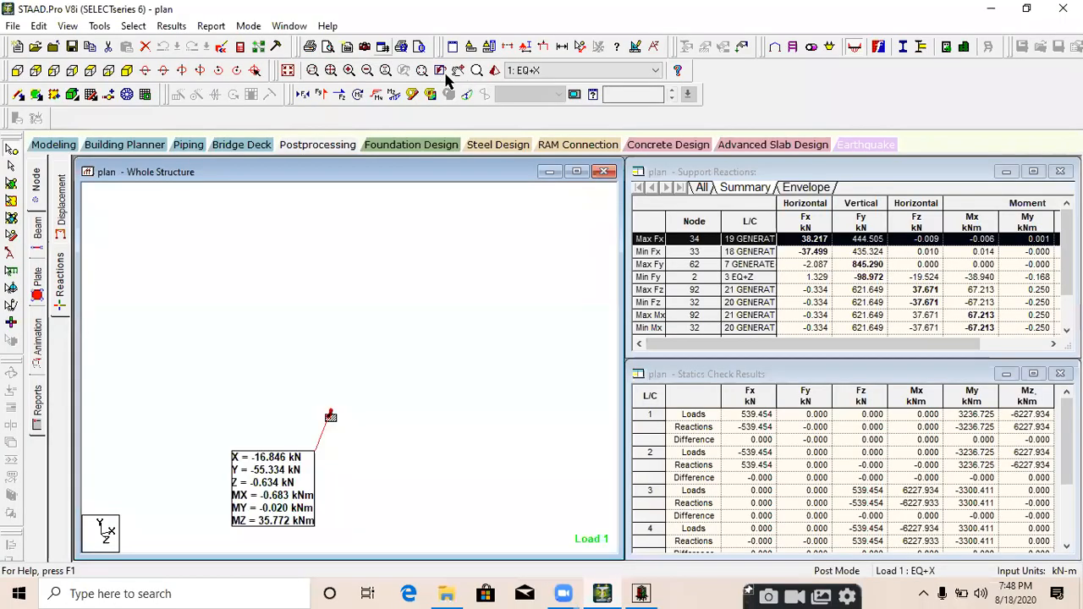
click(288, 71)
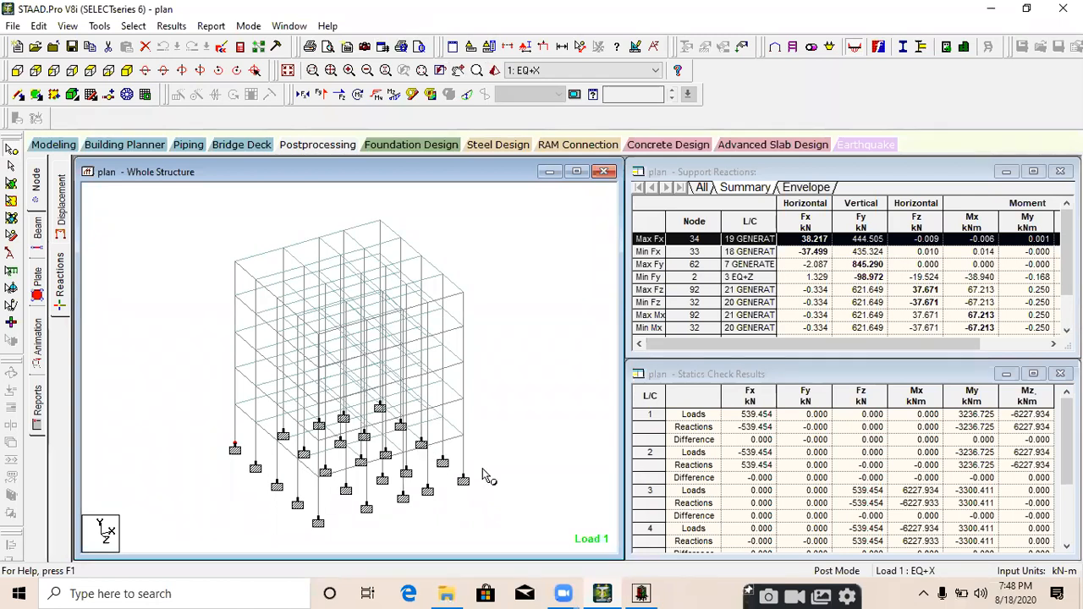
- Look through the vertical forces in the support reactions summary and select the Max Fy row to locate its node in the frame
scroll(864, 269, down, 1)
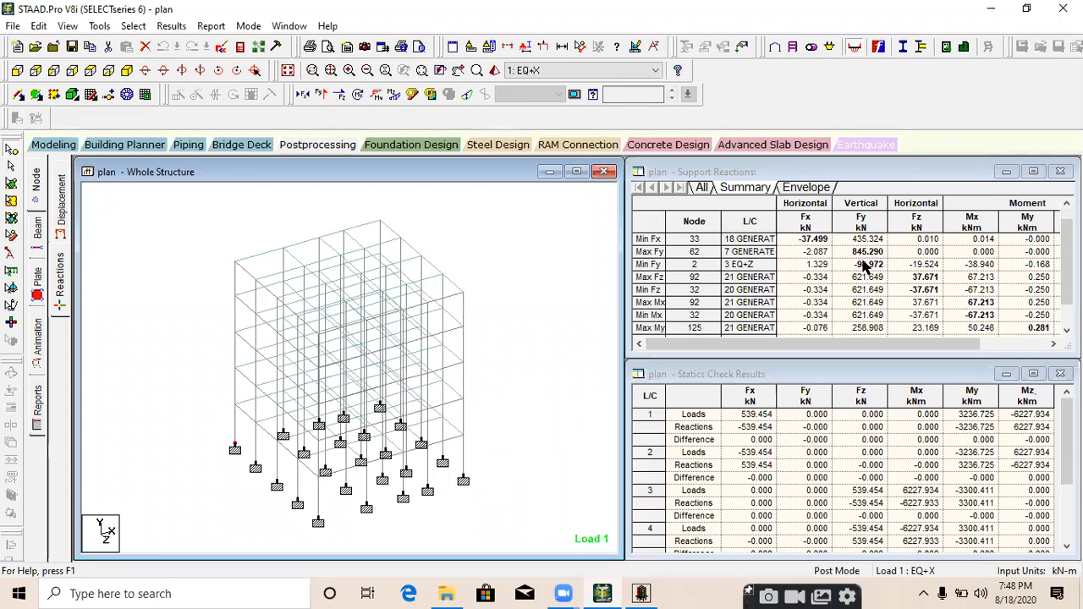
click(864, 262)
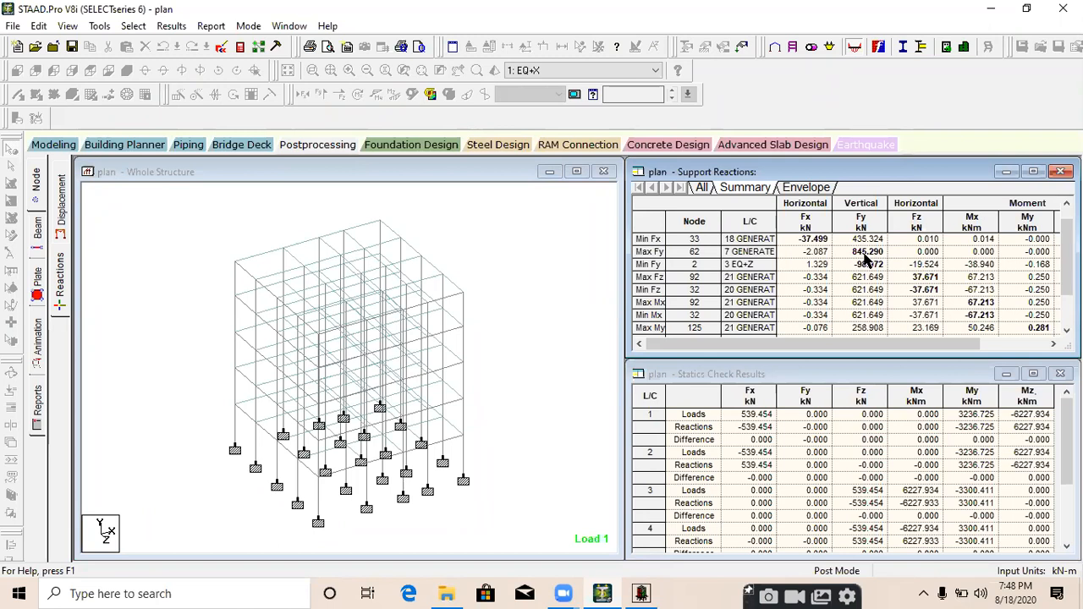
scroll(867, 263, down, 2)
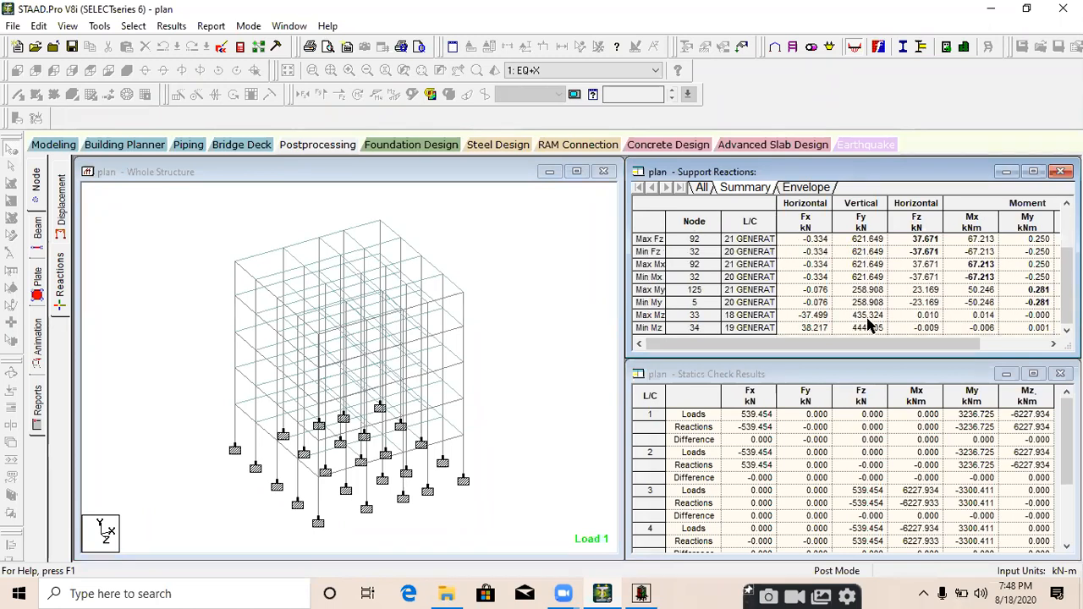
scroll(867, 275, up, 2)
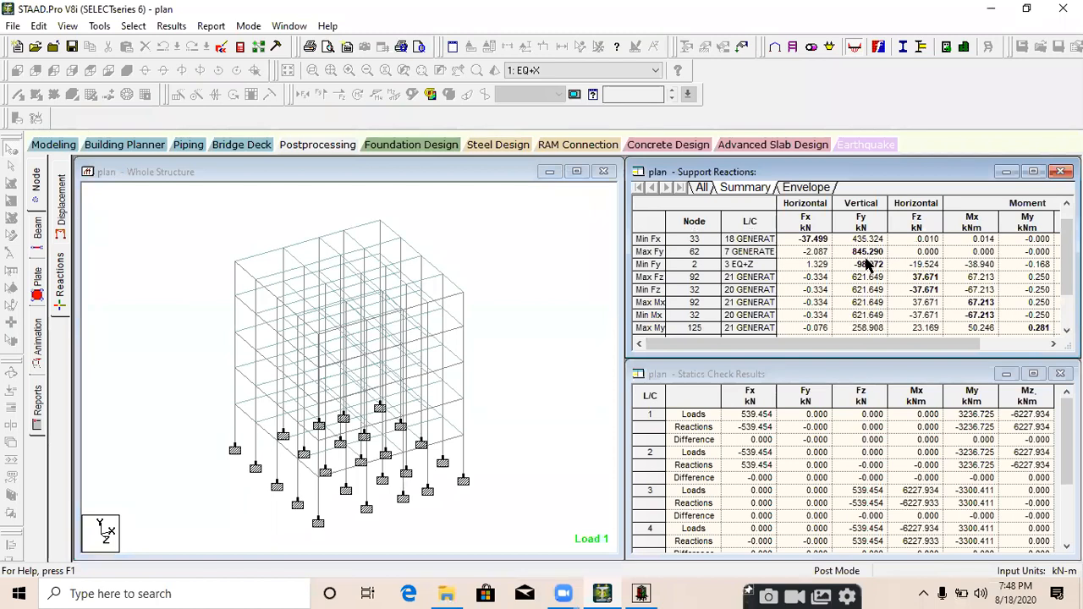
scroll(868, 269, up, 1)
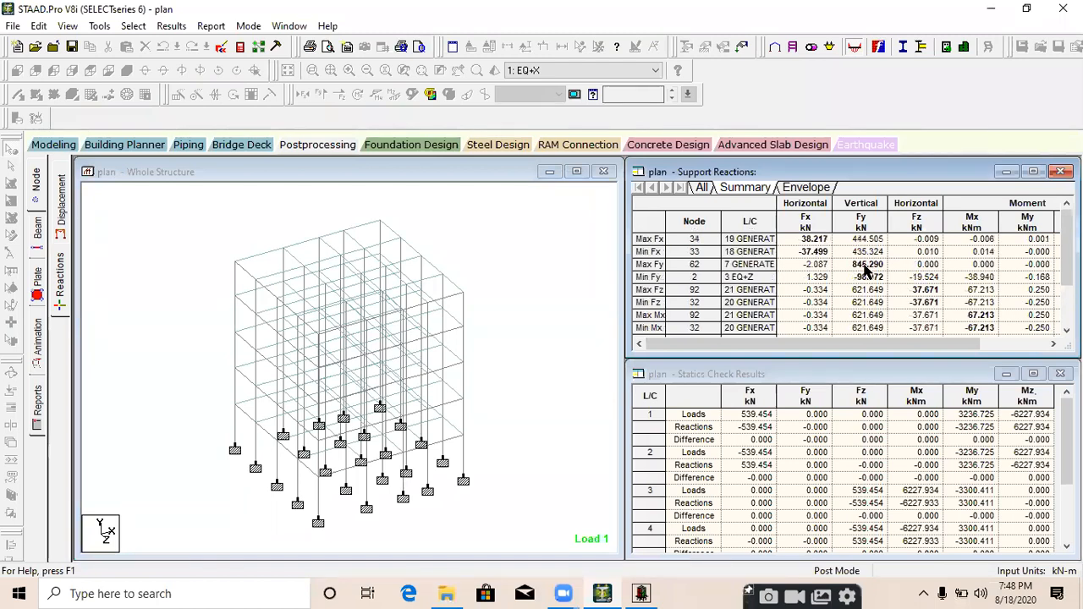
click(583, 262)
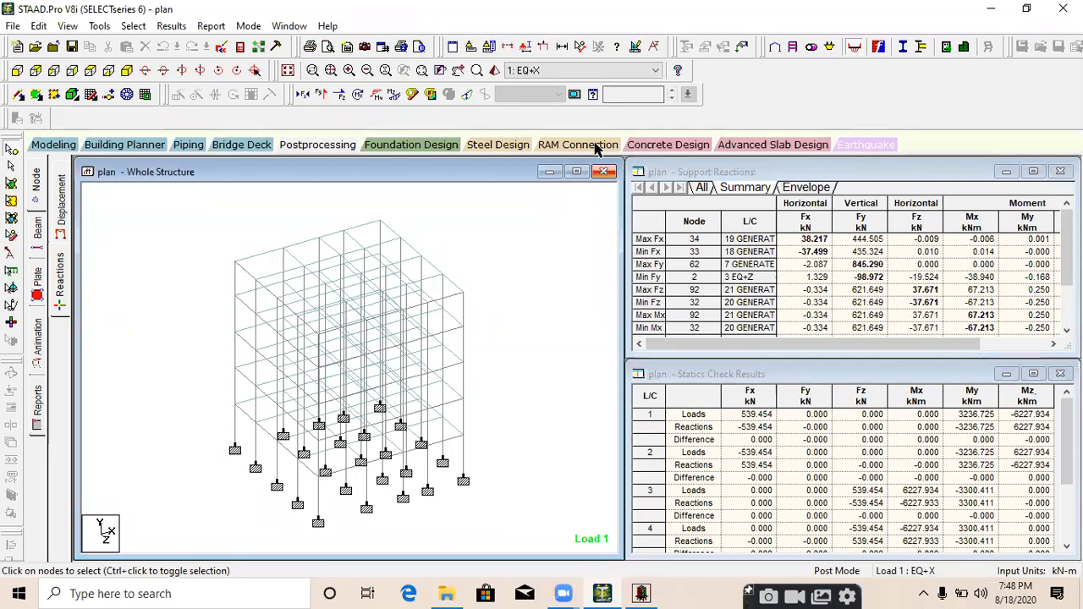
click(694, 265)
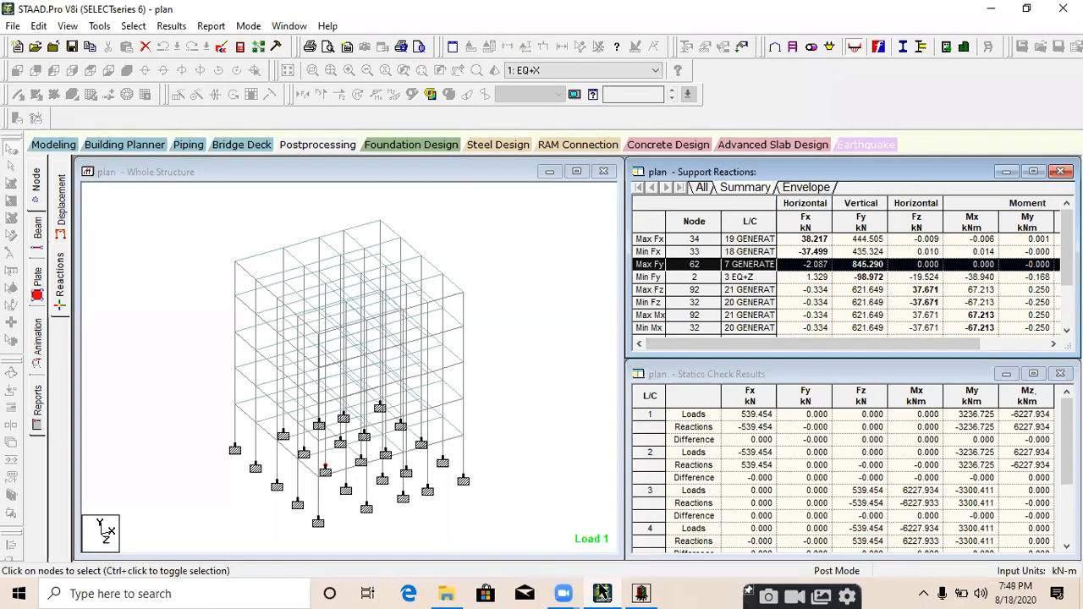
- Switch to STAAD.foundation, decline the auto save and review the predefined pile arrangement for support 1
click(640, 594)
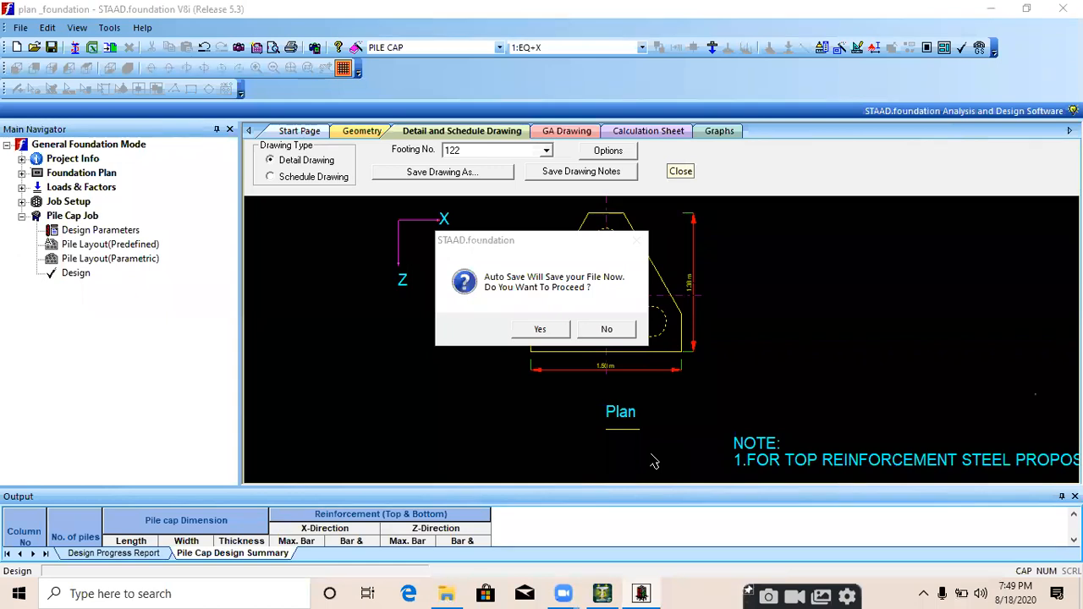
click(602, 330)
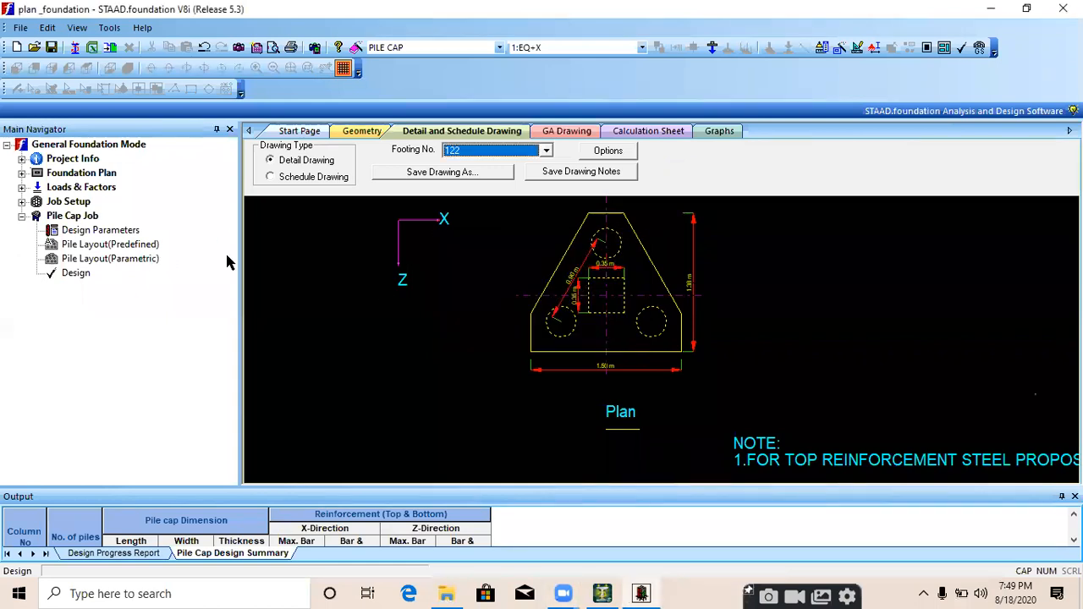
click(129, 247)
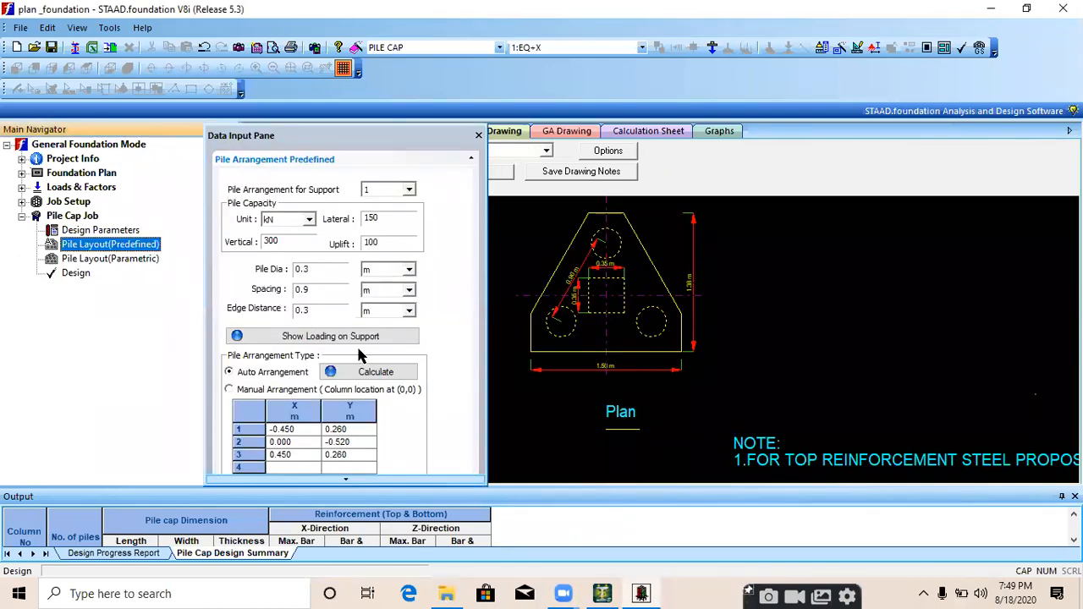
scroll(362, 356, down, 1)
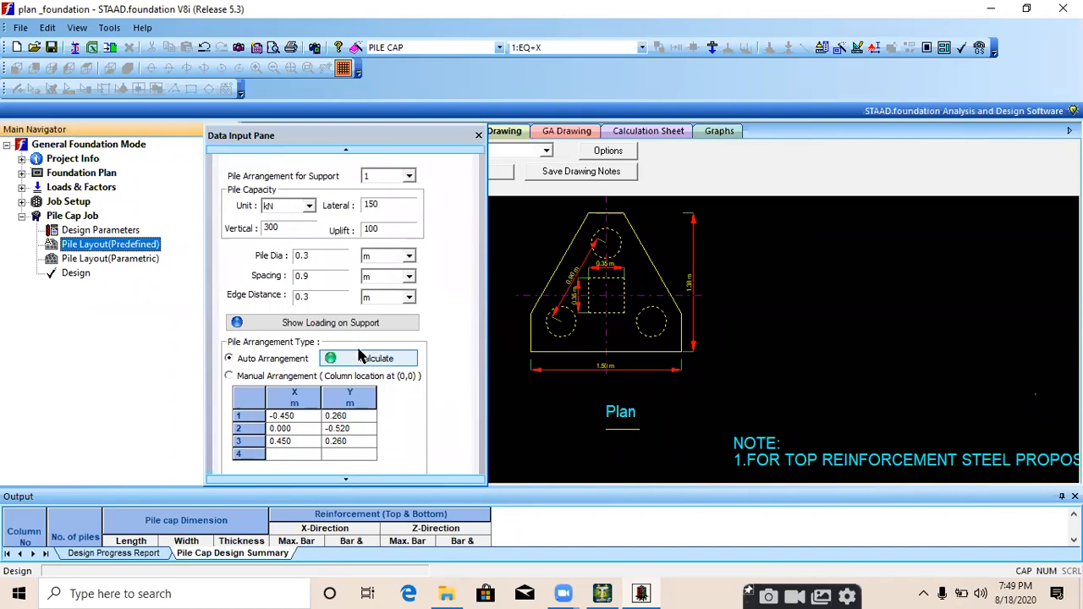
click(434, 323)
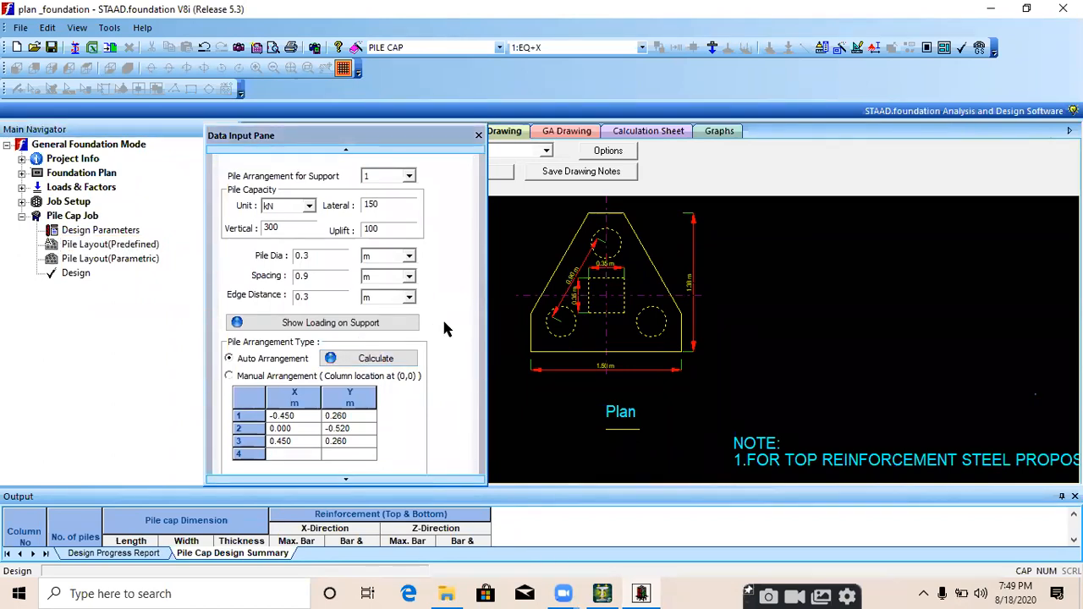
mouse_move(377, 146)
mouse_down()
mouse_move(402, 169)
mouse_move(379, 136)
mouse_move(401, 135)
mouse_up()
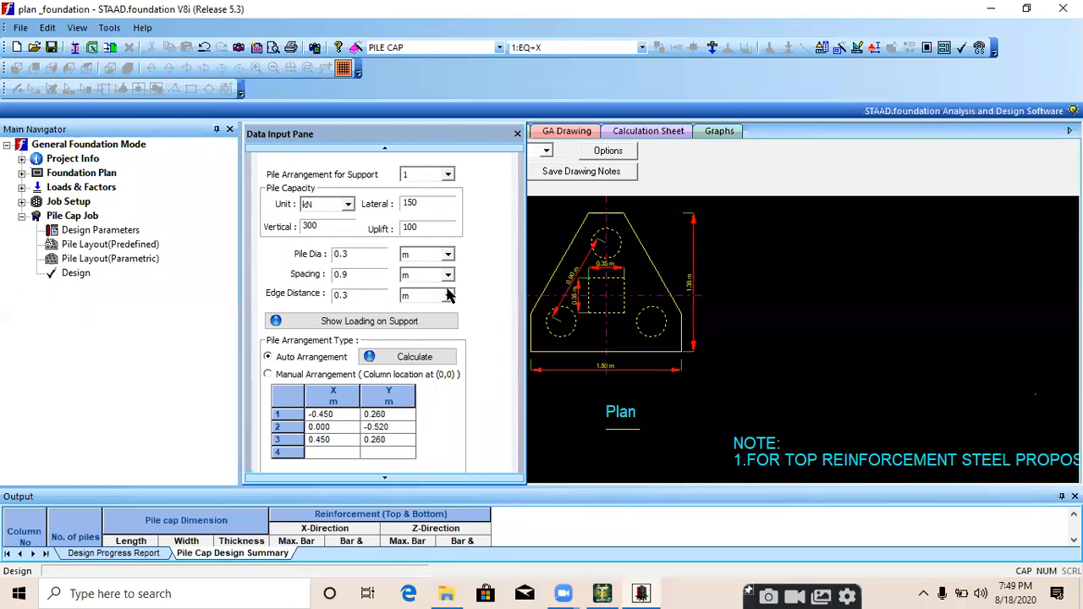
scroll(502, 149, up, 2)
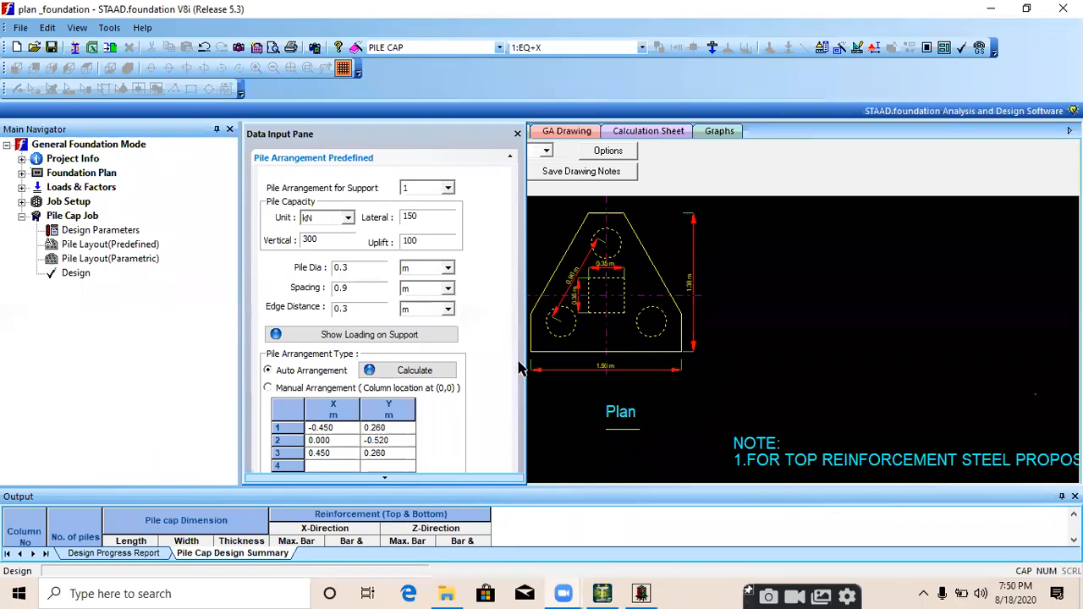
- Examine the pile cap plan of footing 122 in the detail drawing beside the pile arrangement settings
scroll(627, 337, up, 2)
middle_drag(669, 356, 750, 389)
scroll(750, 389, down, 3)
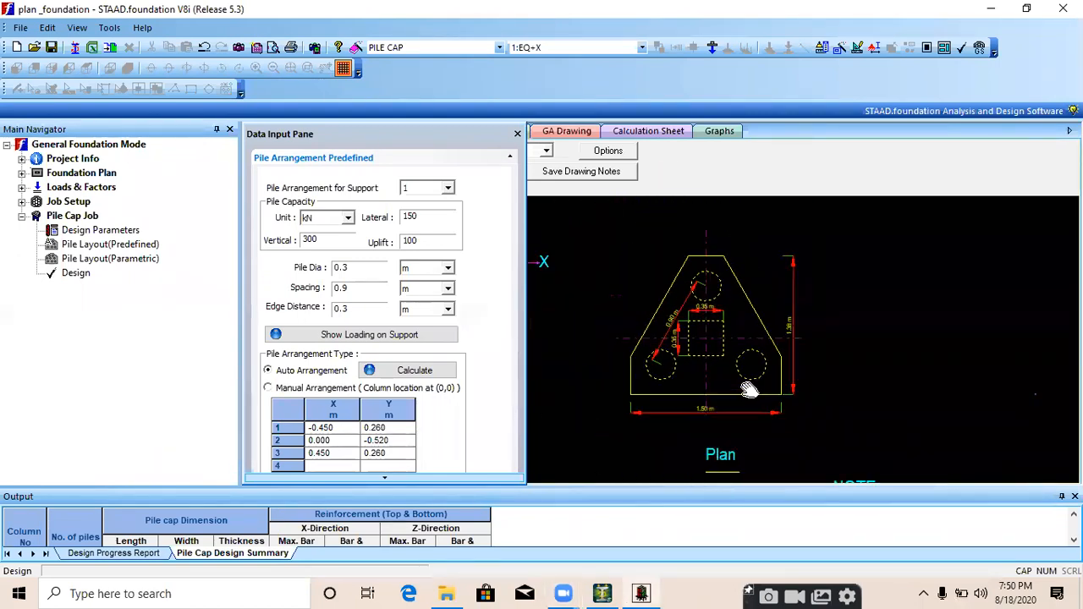
scroll(751, 387, up, 2)
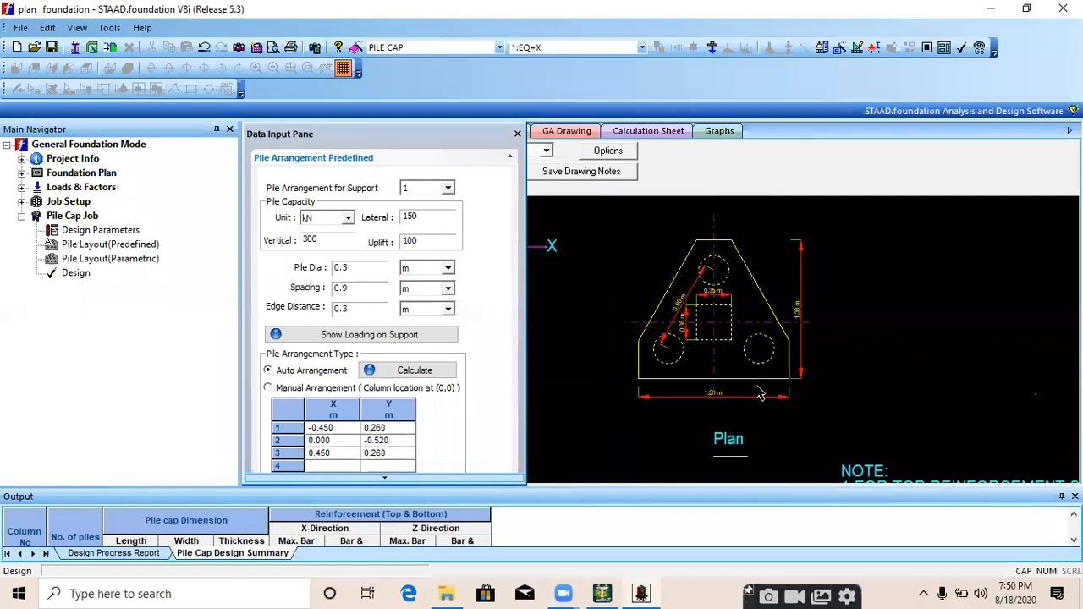
scroll(750, 329, up, 1)
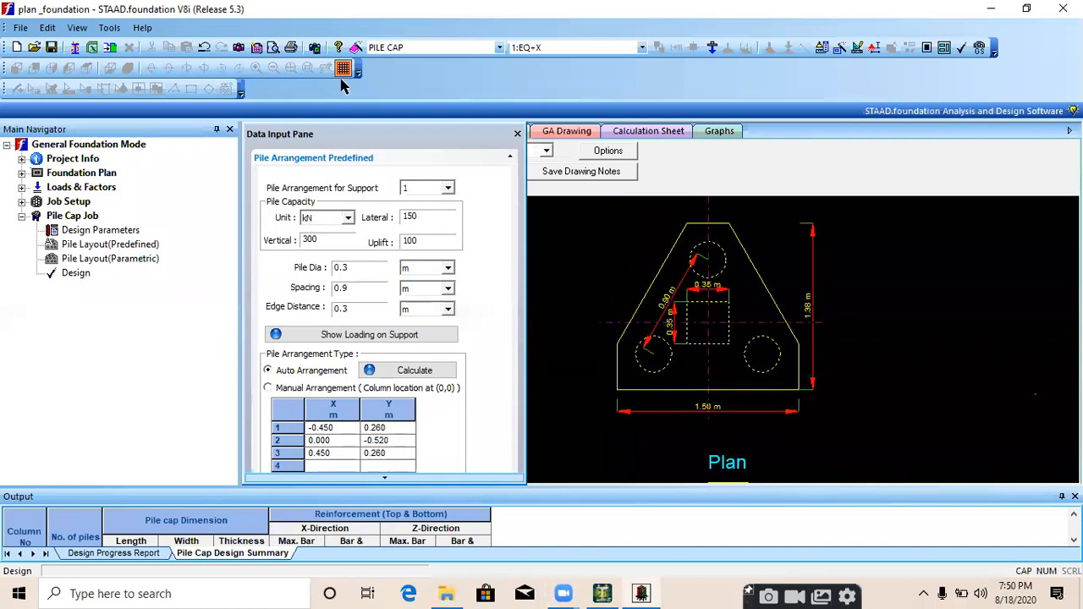
scroll(671, 329, up, 1)
middle_drag(687, 325, 684, 337)
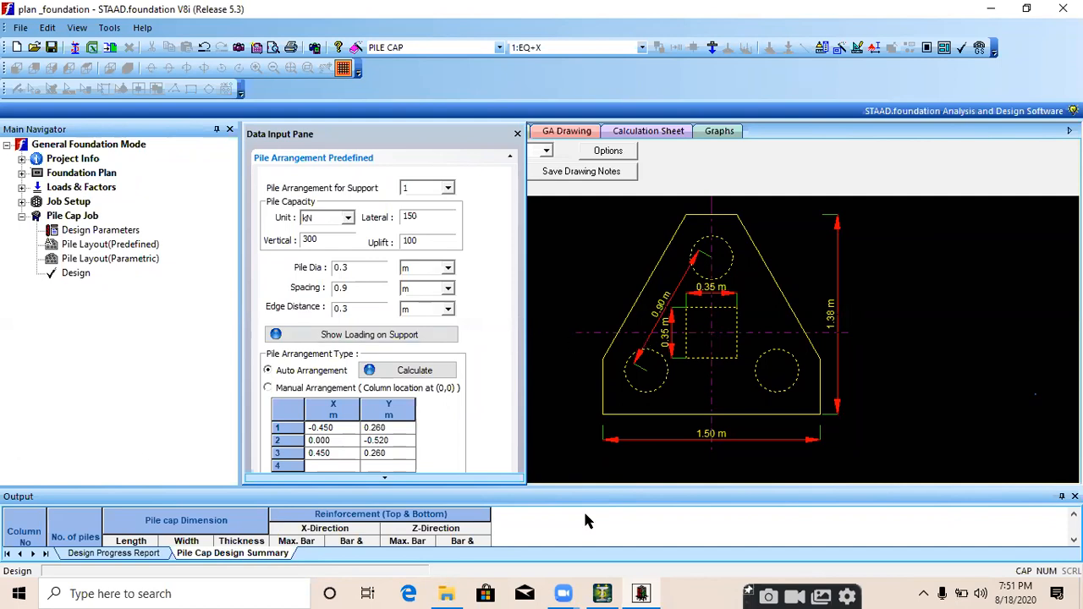
- Review the pile cap design parameters and the predefined pile capacities, spacing and edge distance, declining the auto save on closing
click(514, 135)
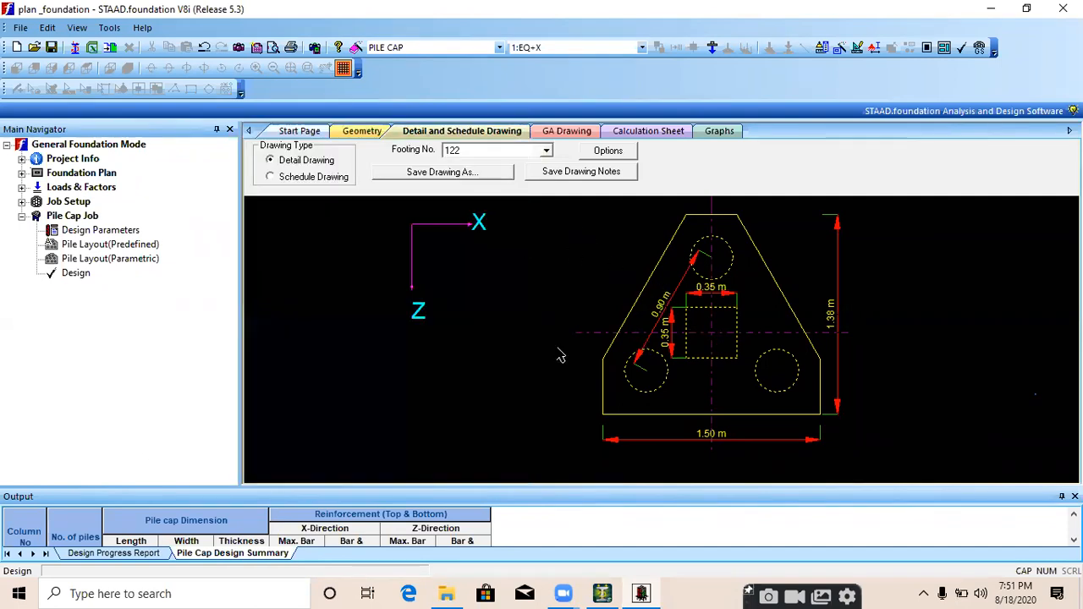
click(103, 234)
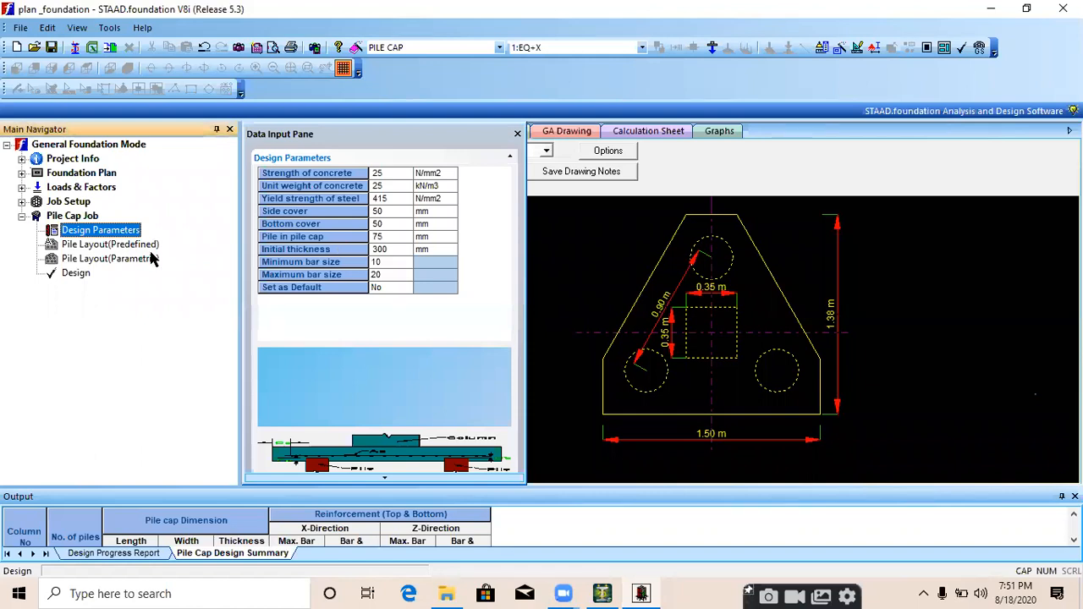
click(113, 245)
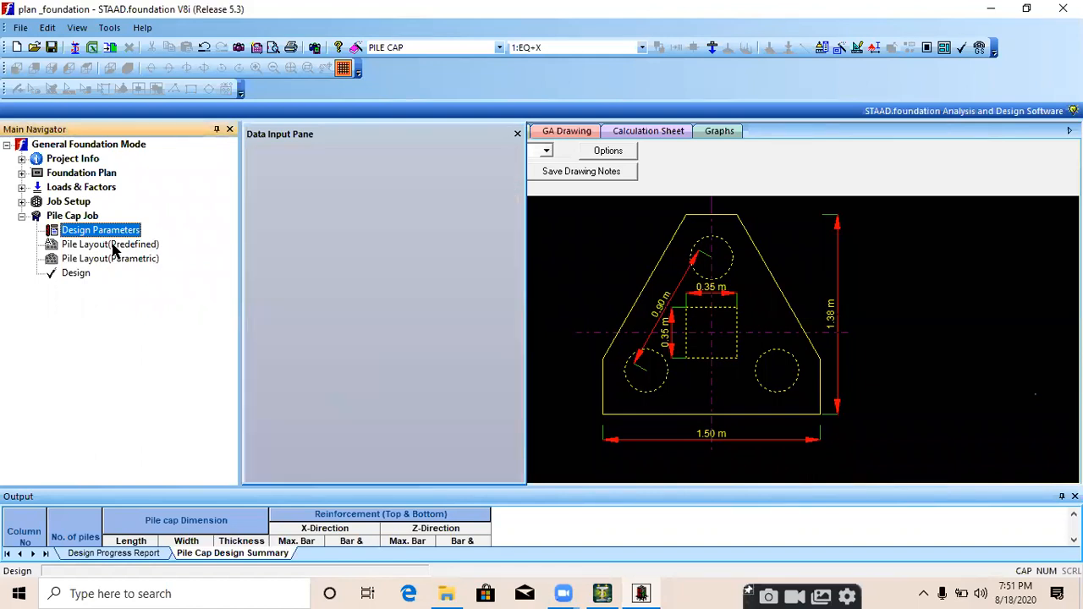
scroll(430, 301, down, 1)
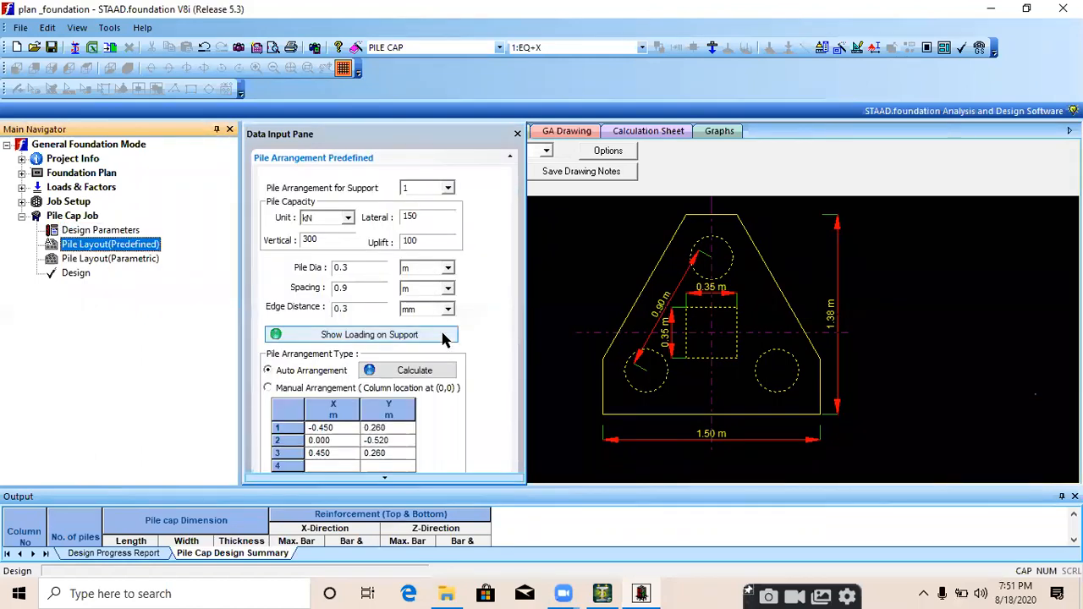
scroll(439, 316, down, 1)
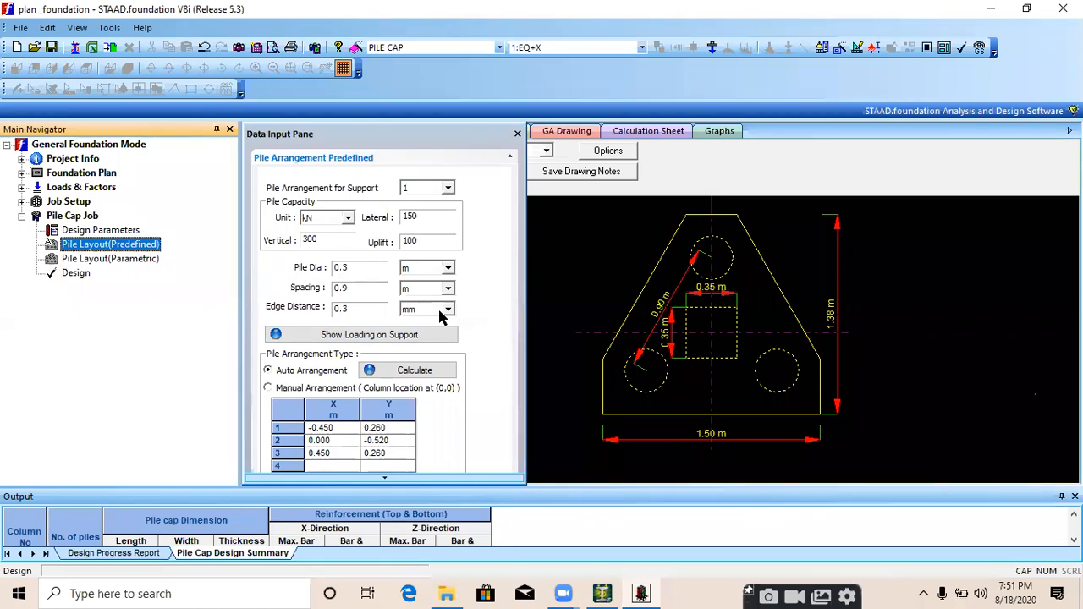
click(489, 330)
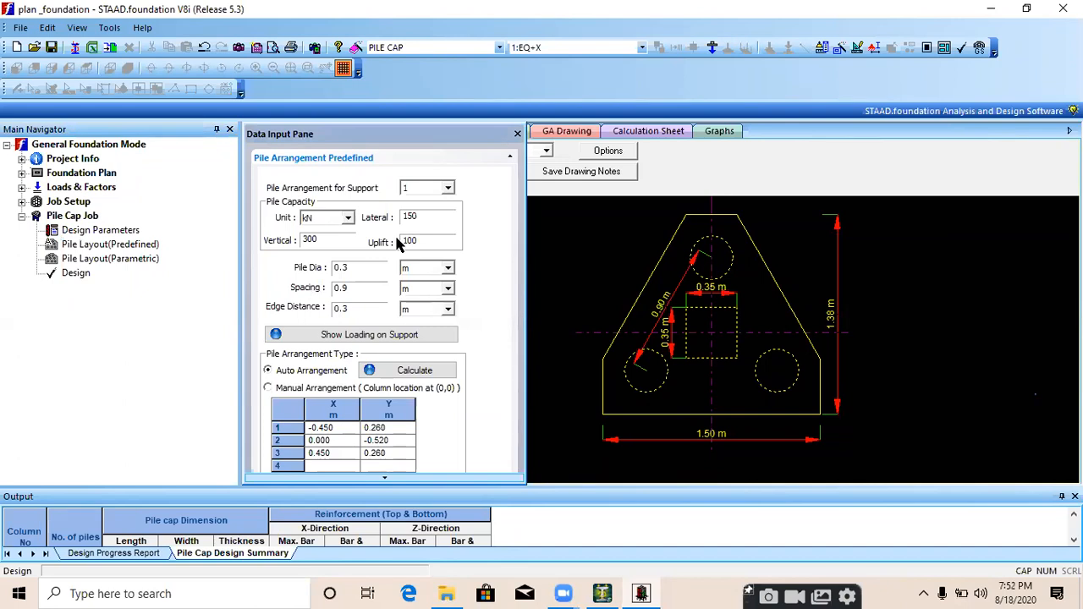
click(517, 134)
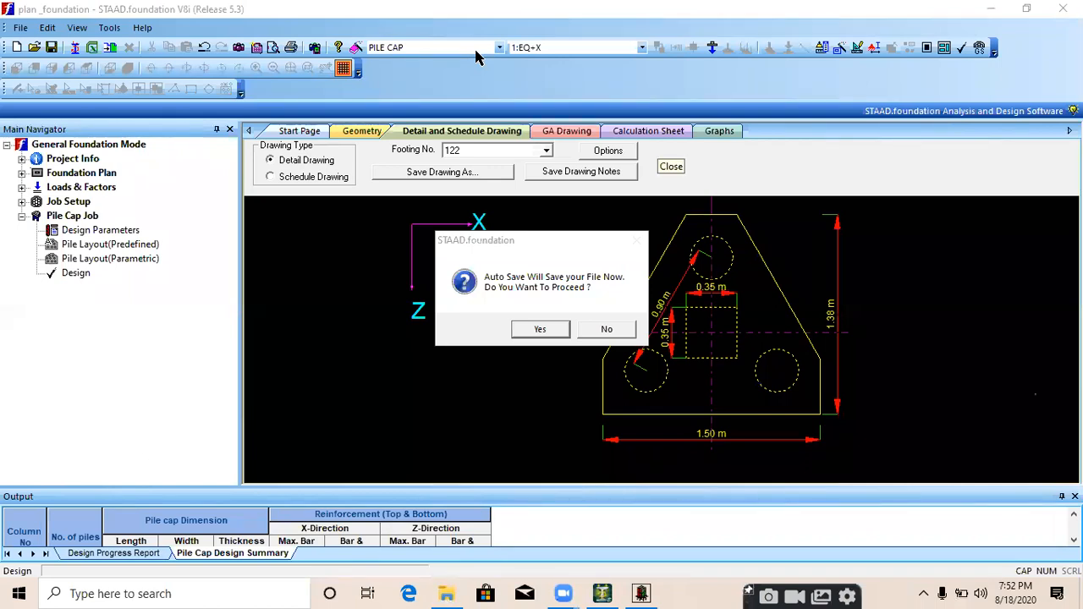
click(615, 334)
click(483, 302)
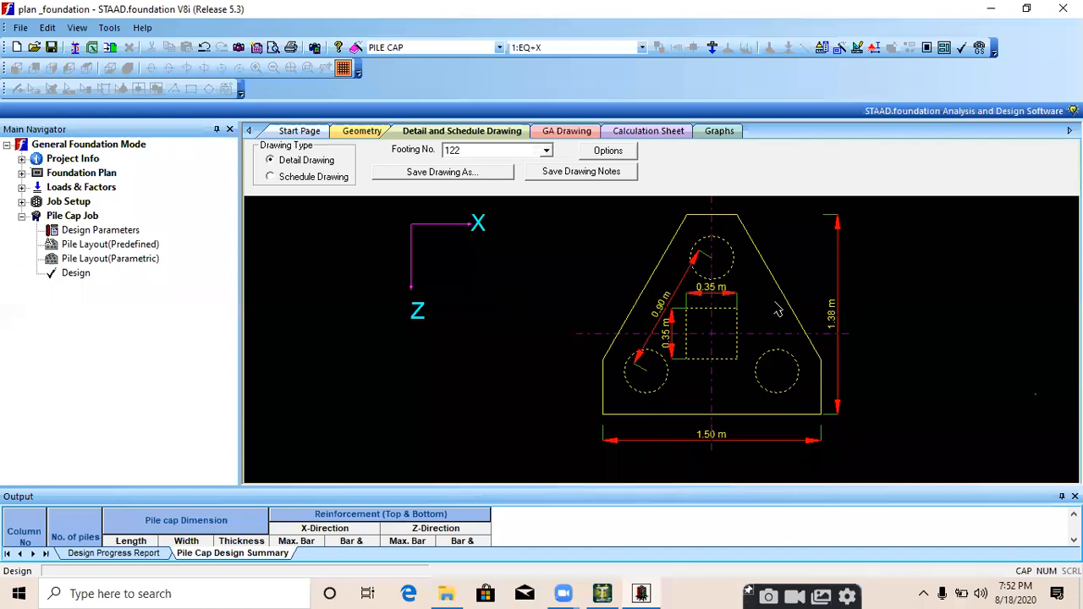
- Check the support reactions in STAAD.Pro, then return to the detail drawing of footing 122 in STAAD.foundation
click(990, 11)
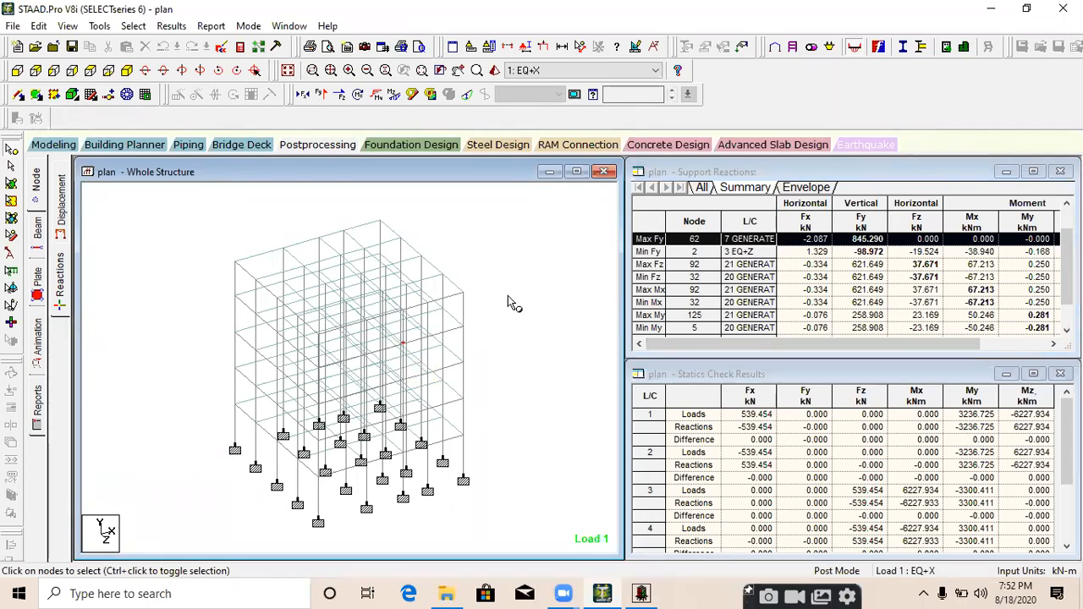
click(643, 593)
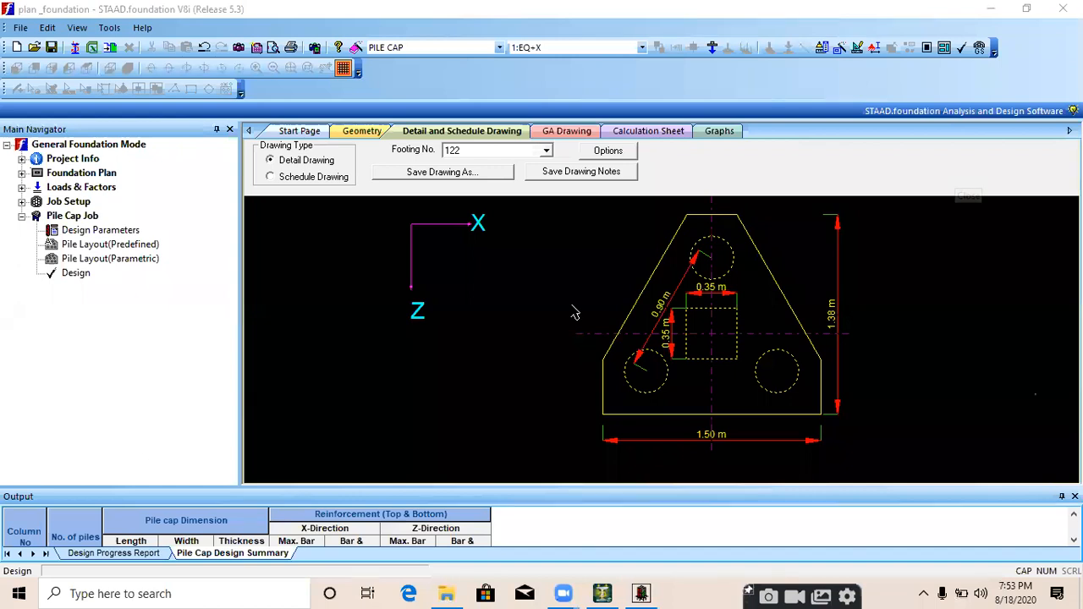
click(558, 136)
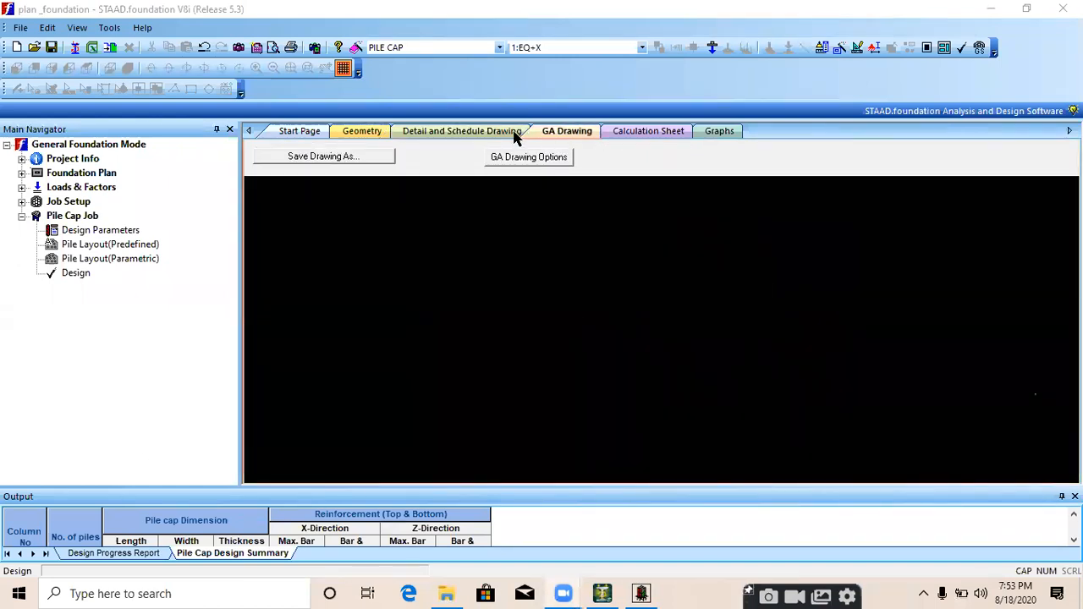
click(502, 133)
scroll(622, 314, up, 3)
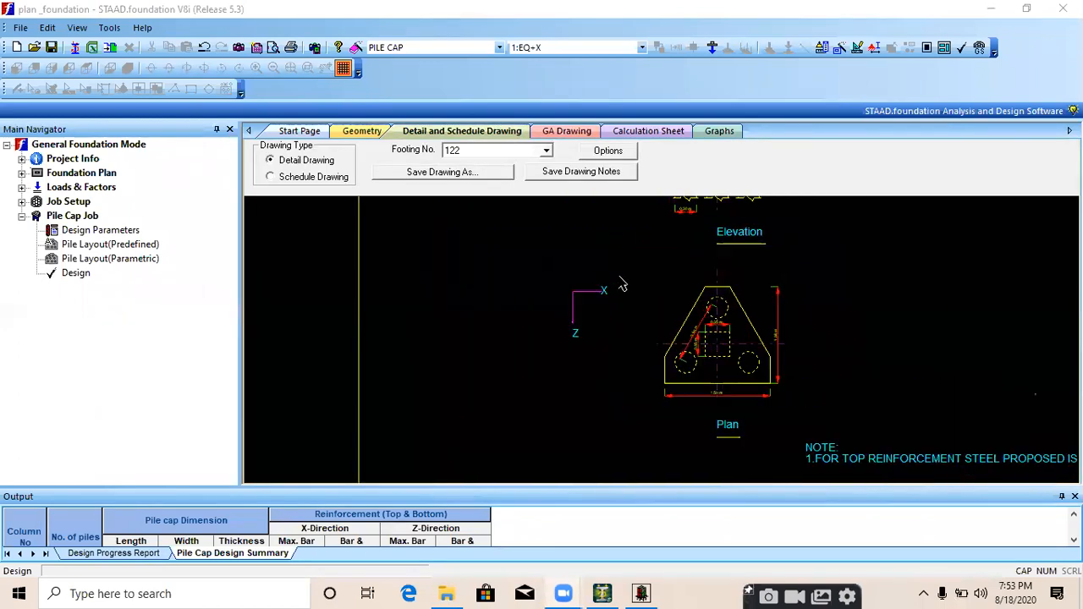
scroll(666, 345, down, 1)
scroll(665, 345, down, 1)
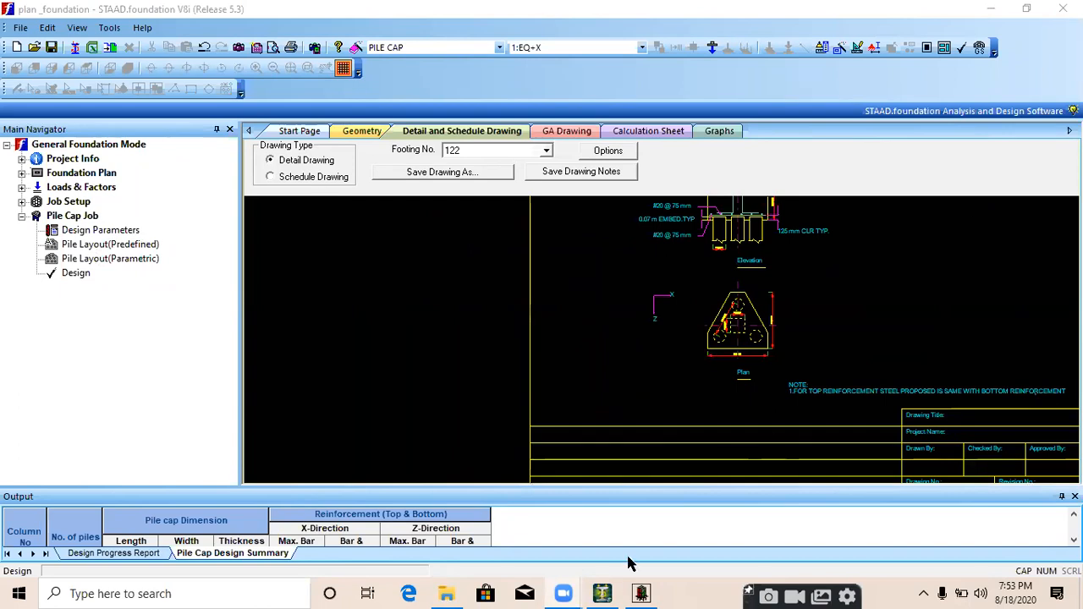
click(642, 592)
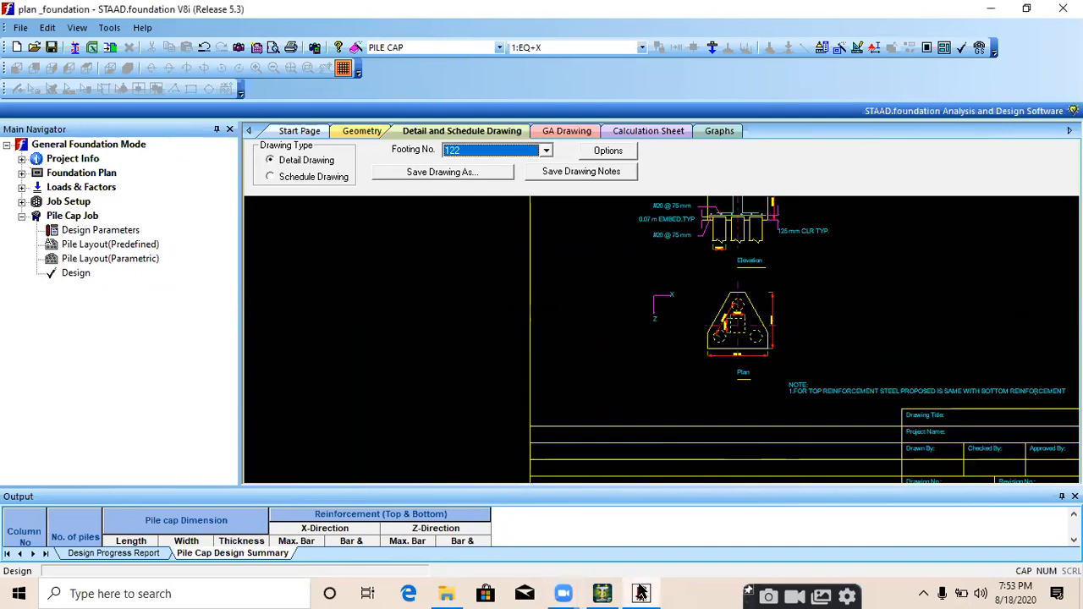
- Examine the elevation of footing 122's pile cap, including its reinforcement, pile embedment and clear cover
click(648, 302)
scroll(688, 334, up, 3)
scroll(667, 364, up, 2)
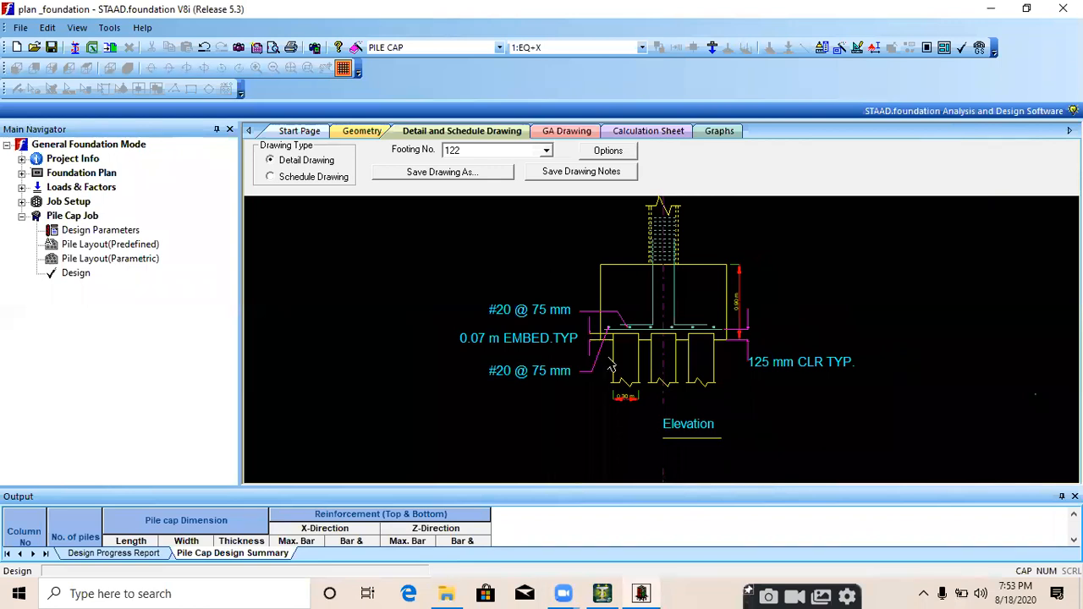
scroll(611, 364, up, 3)
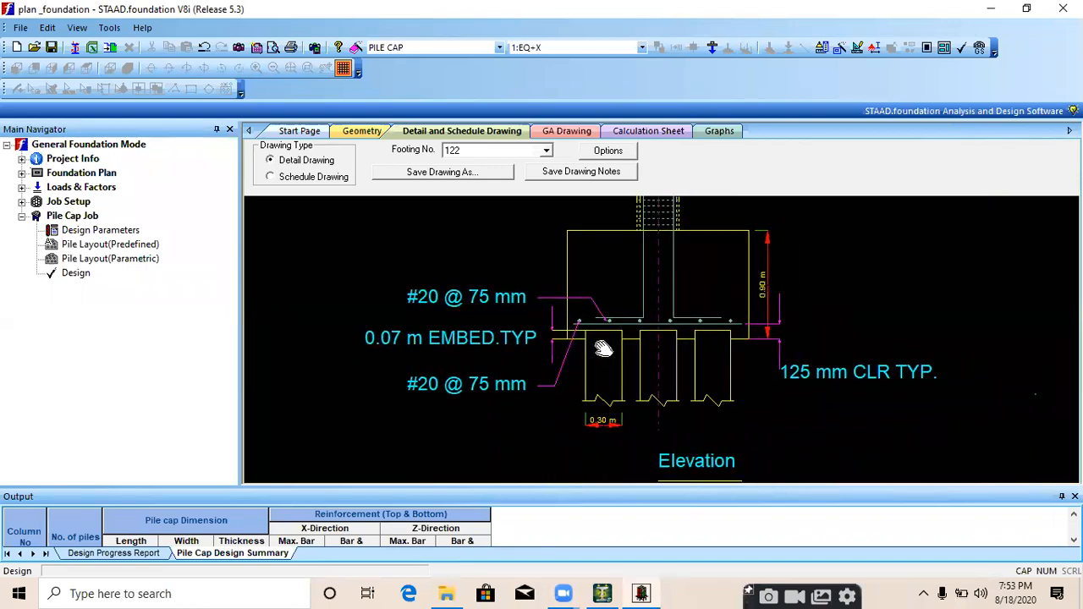
scroll(603, 349, down, 1)
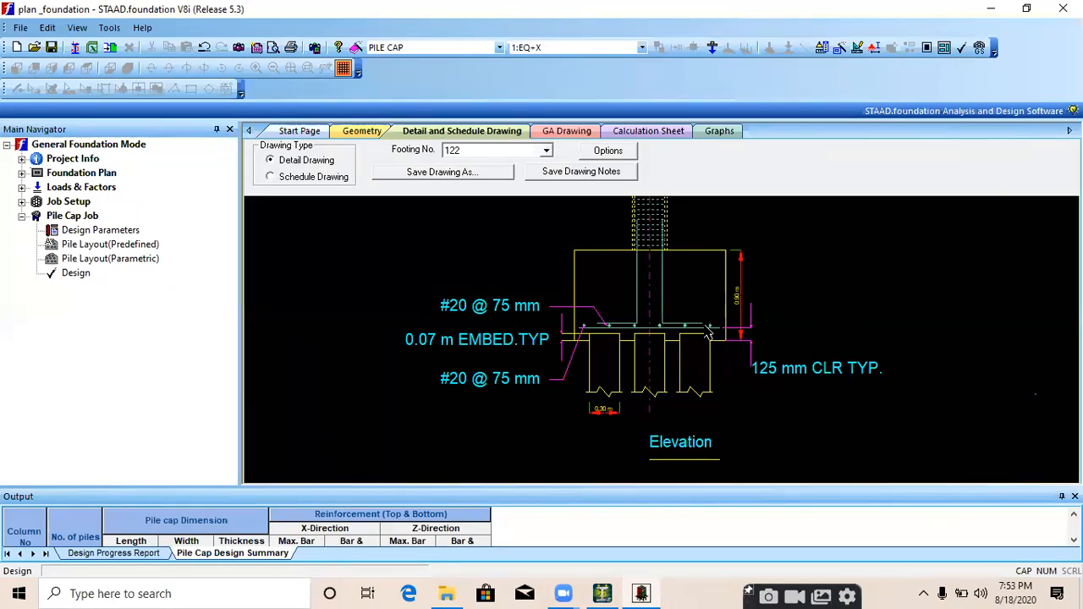
scroll(607, 345, up, 1)
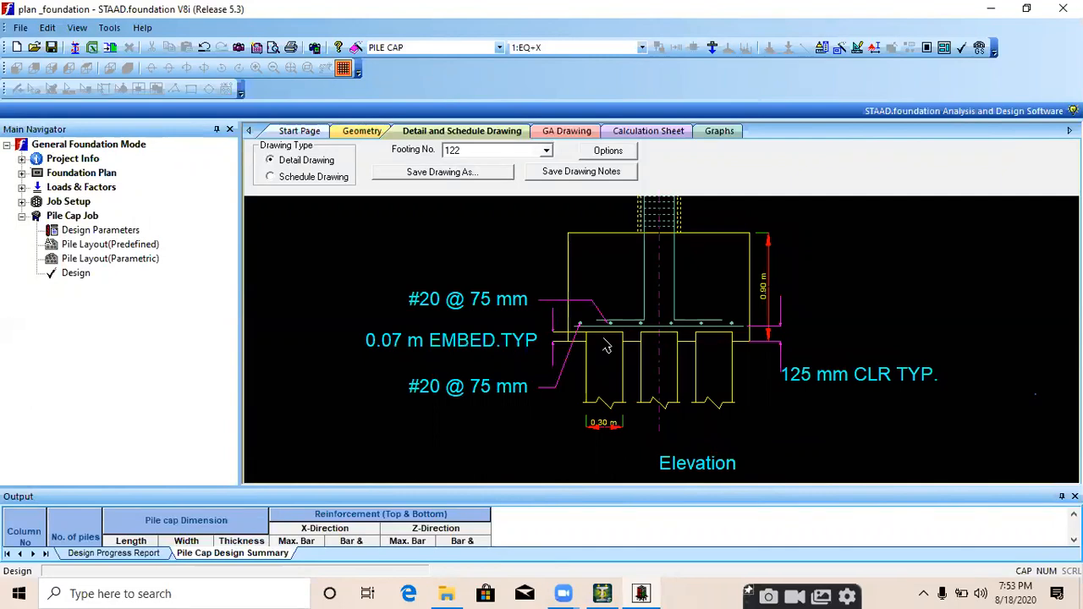
middle_drag(690, 315, 708, 329)
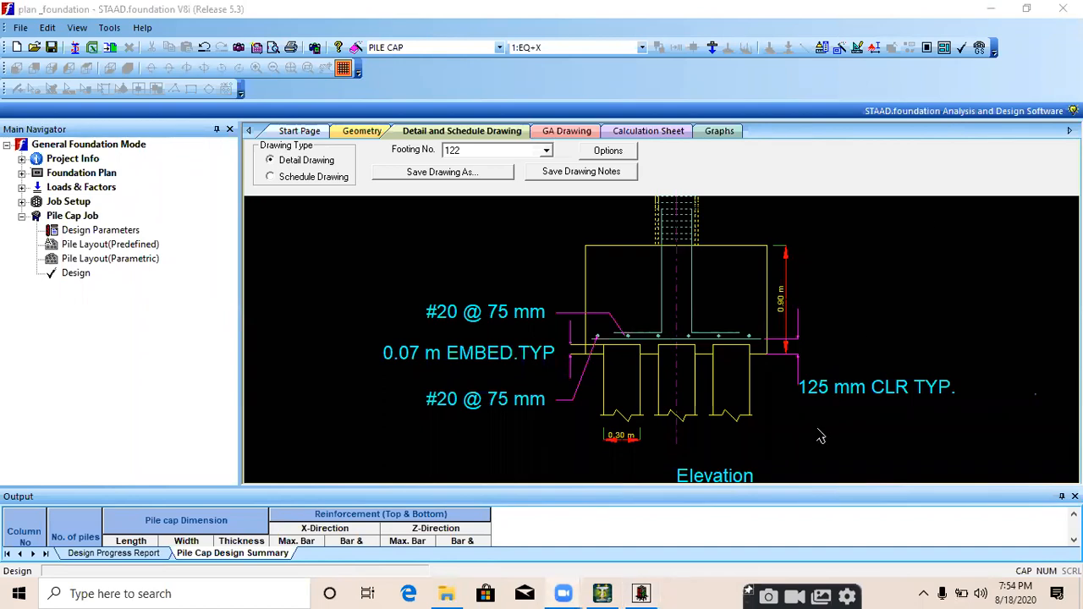
scroll(734, 396, up, 2)
scroll(734, 395, down, 3)
scroll(734, 395, down, 2)
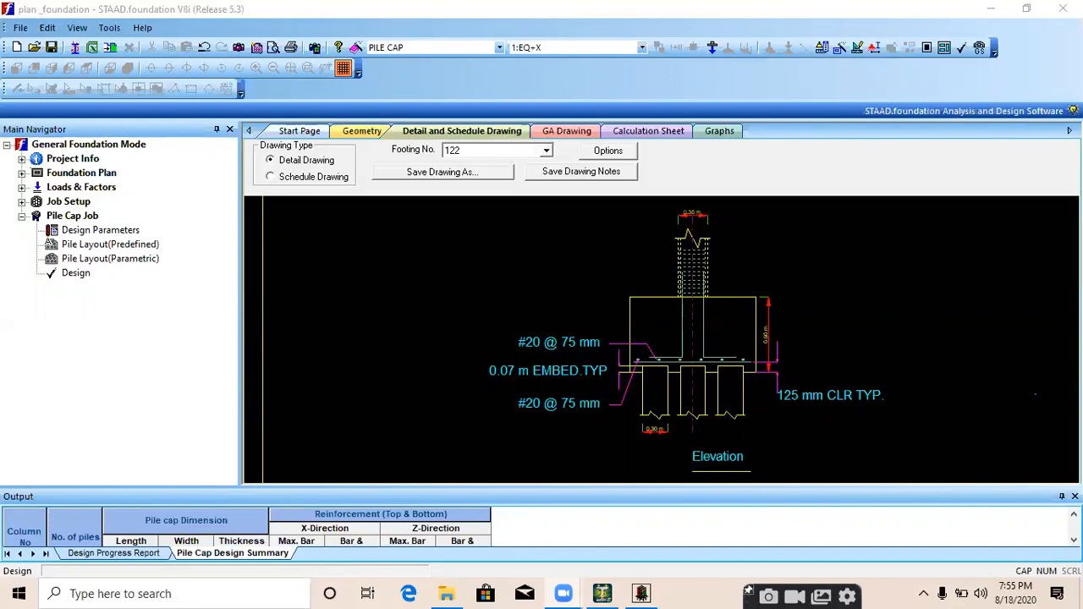
- Switch to STAAD.Pro's modeling mode and list the load case details down to the last generated Indian code combination
click(991, 9)
click(36, 146)
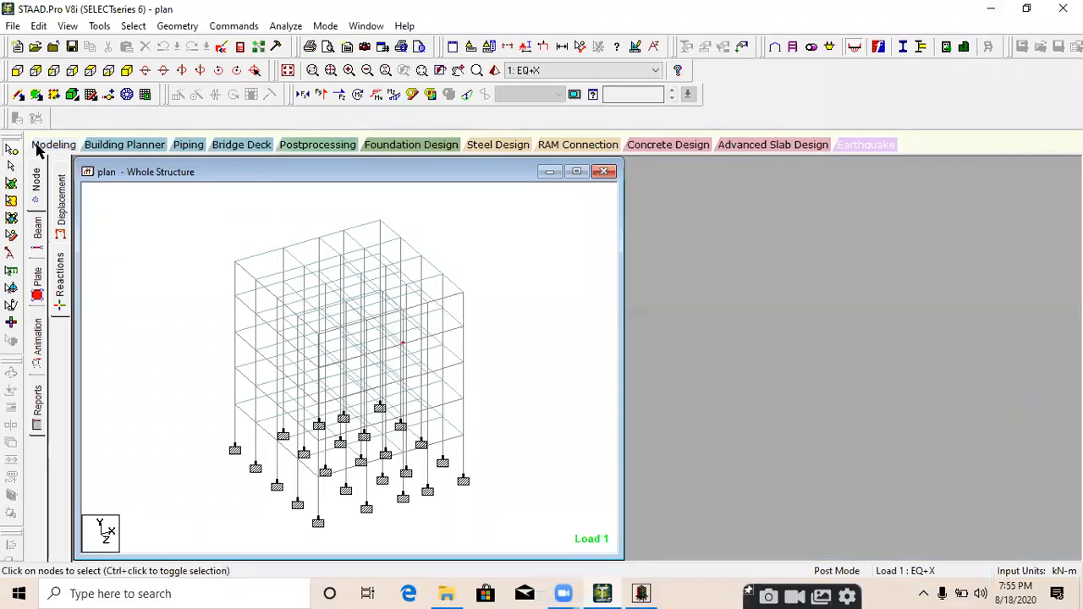
click(37, 313)
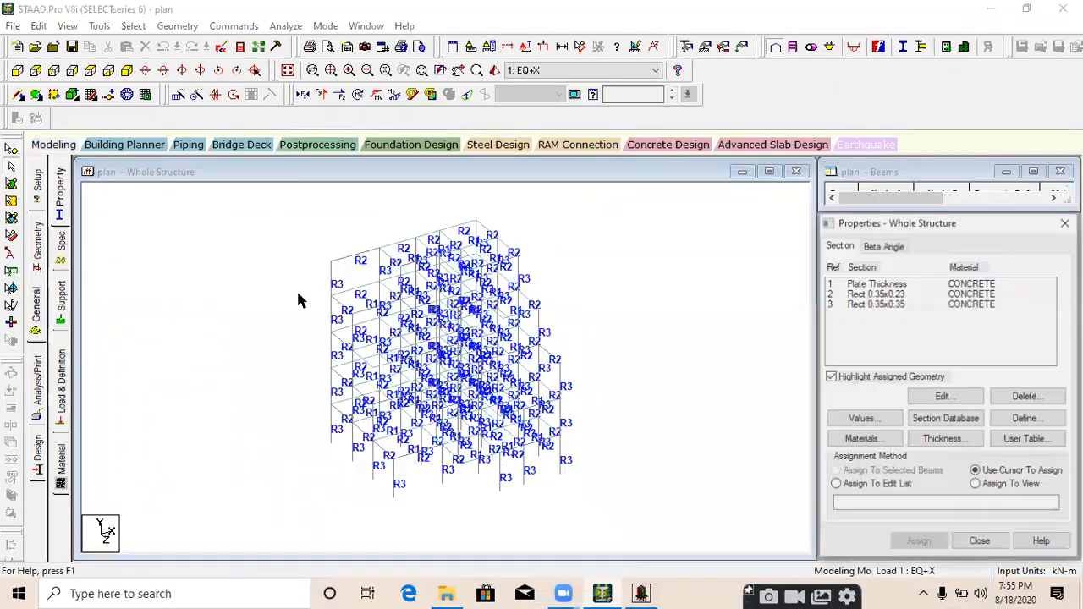
click(68, 386)
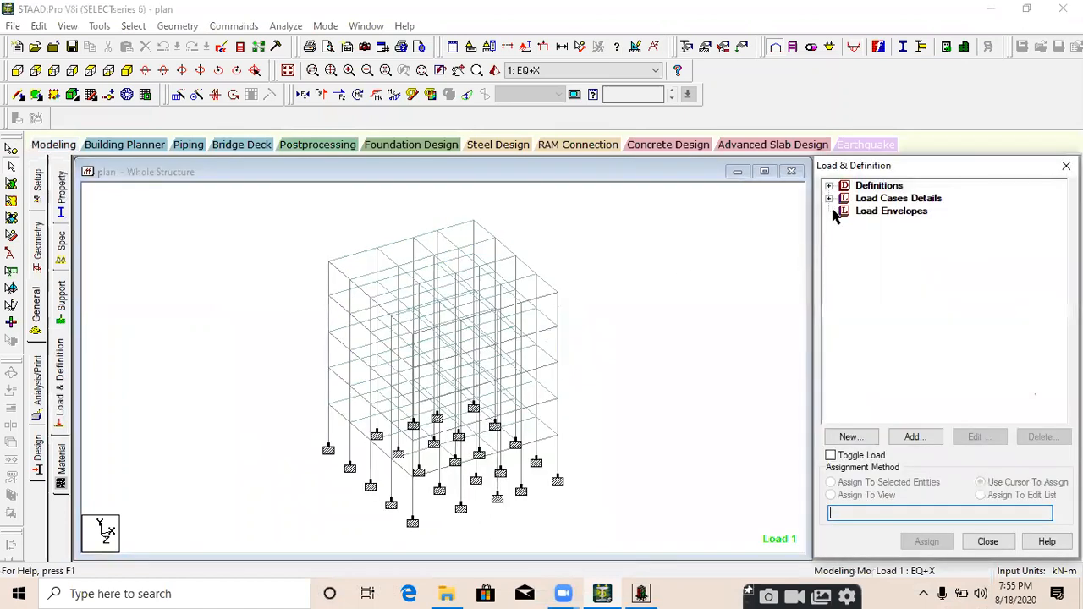
click(835, 200)
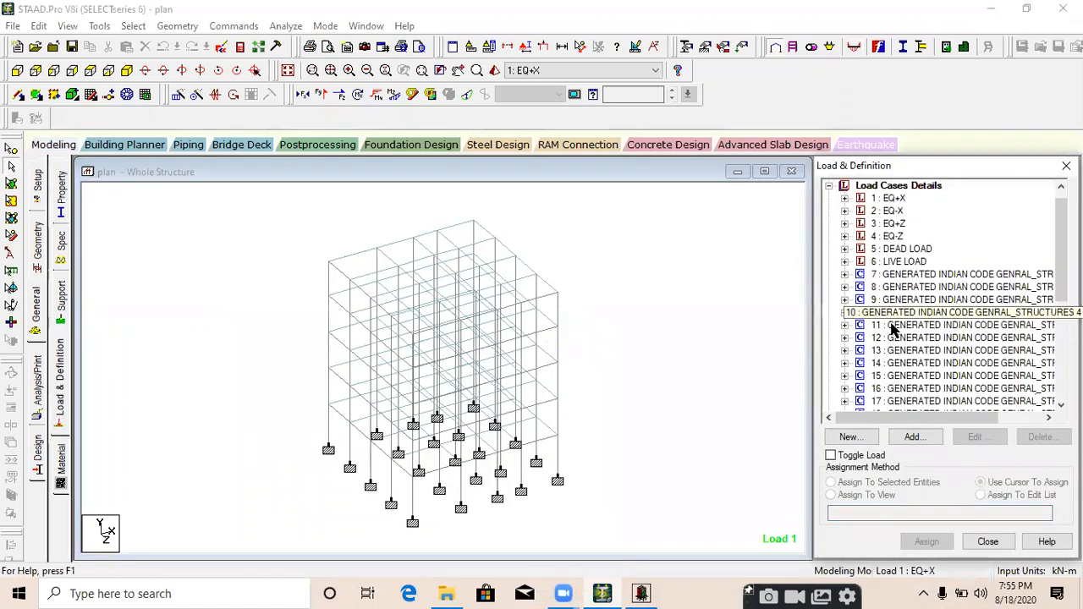
drag(1062, 278, 1061, 375)
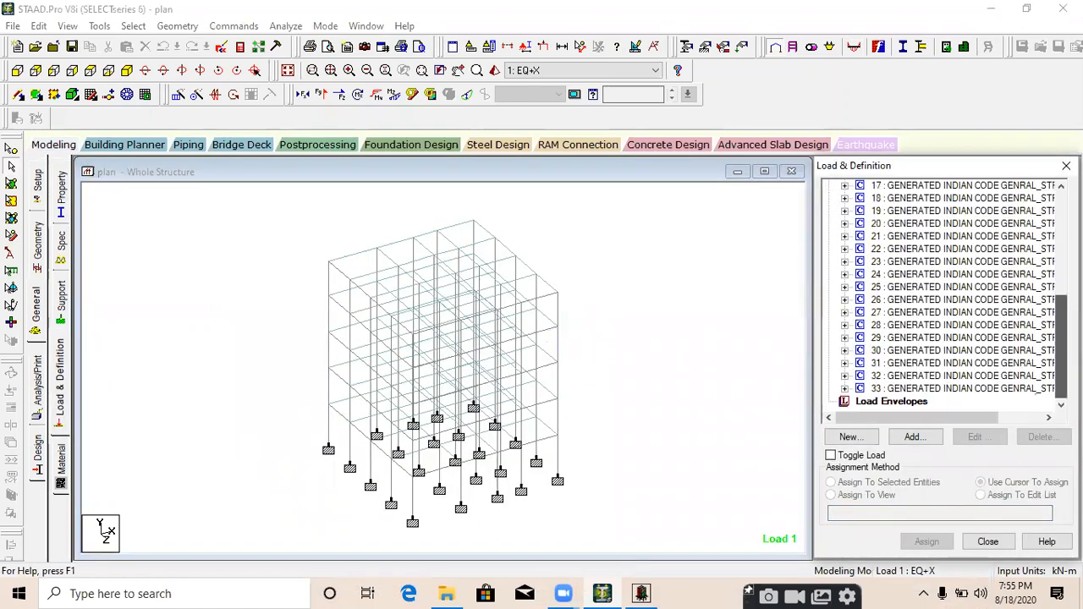
- Expand load combination 28 and display it on the structure, selecting its (0.9) x Load 5 and (1.5) x Load 3 components
click(845, 326)
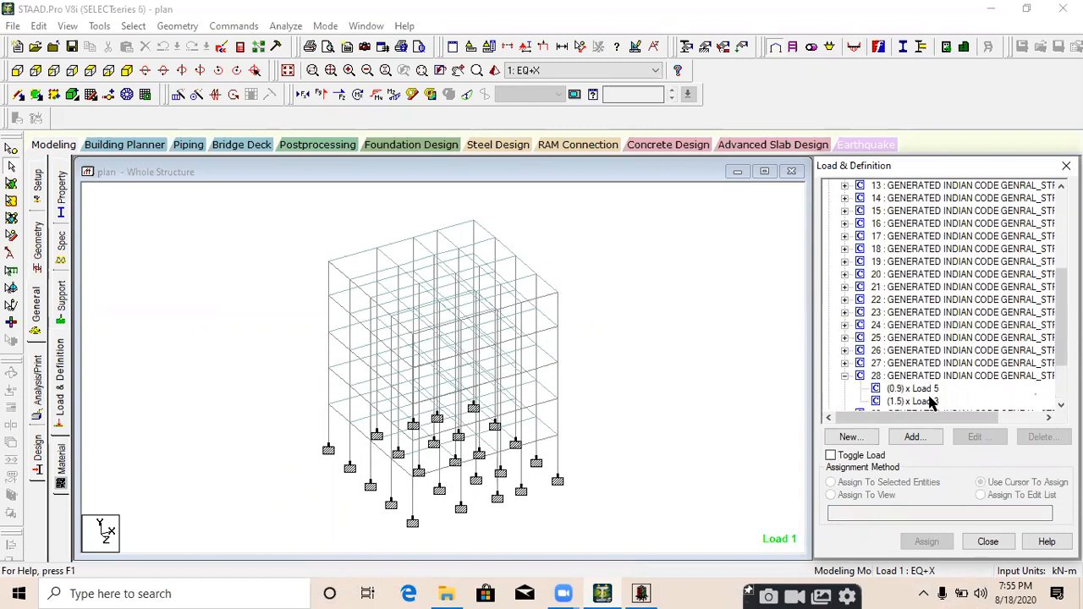
scroll(935, 391, down, 1)
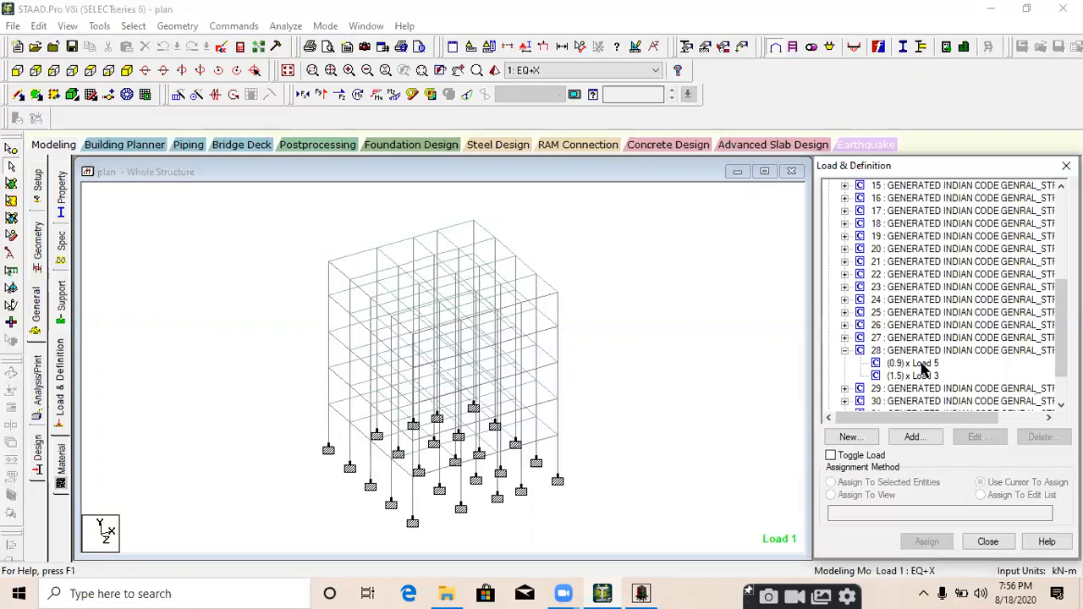
click(923, 365)
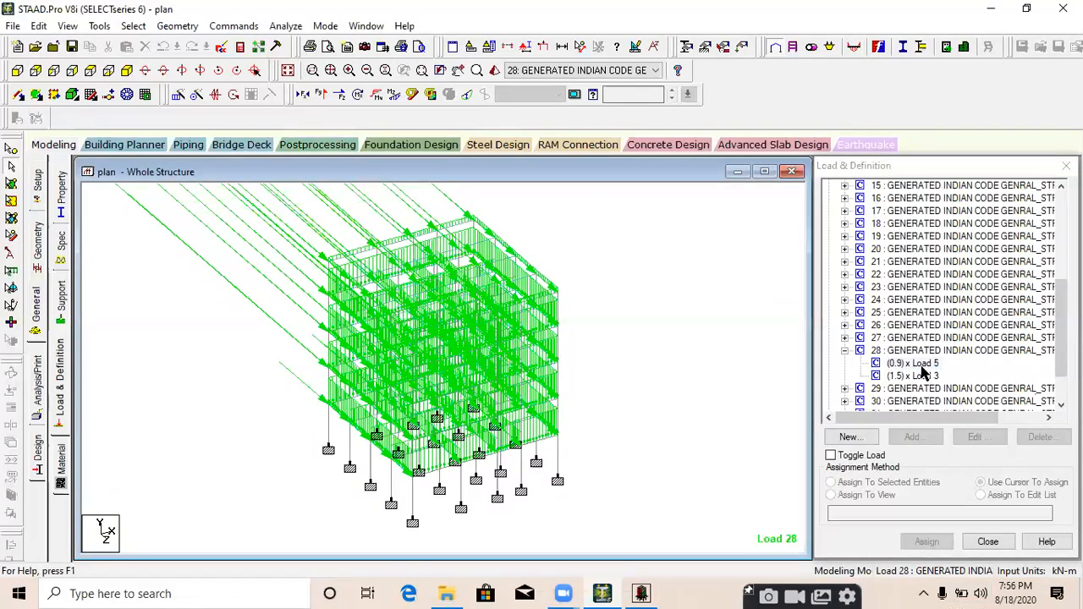
click(922, 375)
click(628, 298)
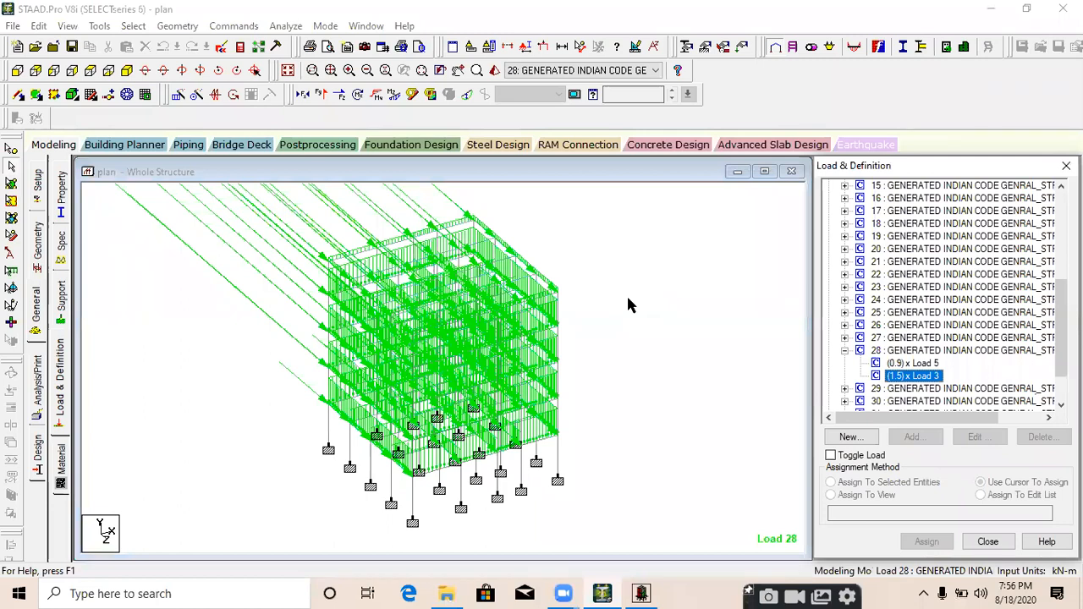